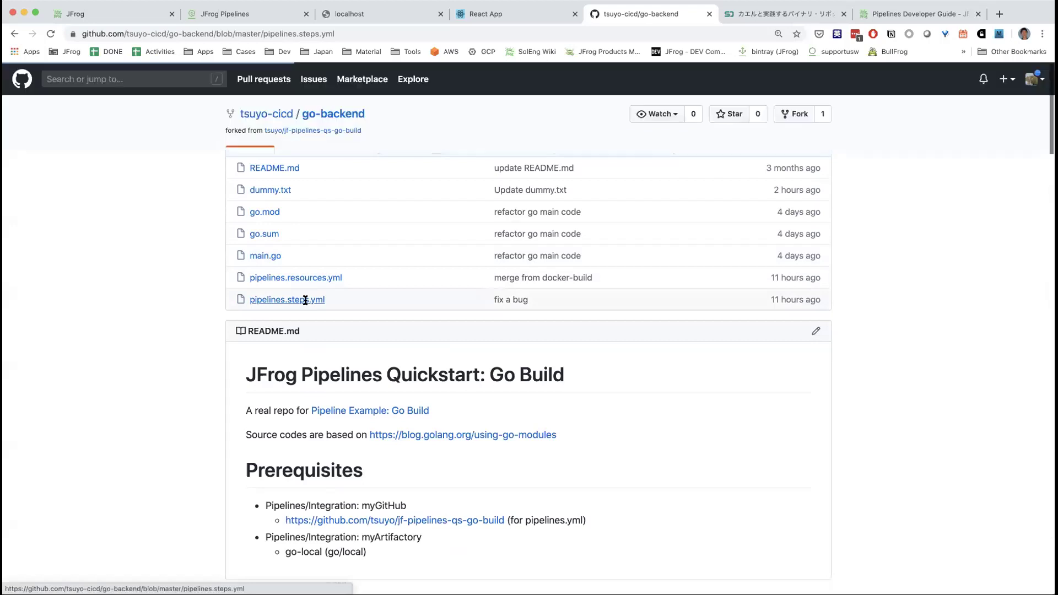
# - Review the build, publish and Xray scan step definitions in pipelines.steps.yml of the go-backend repository
pyautogui.scroll(-3, 502, 316)
pyautogui.scroll(-3, 501, 311)
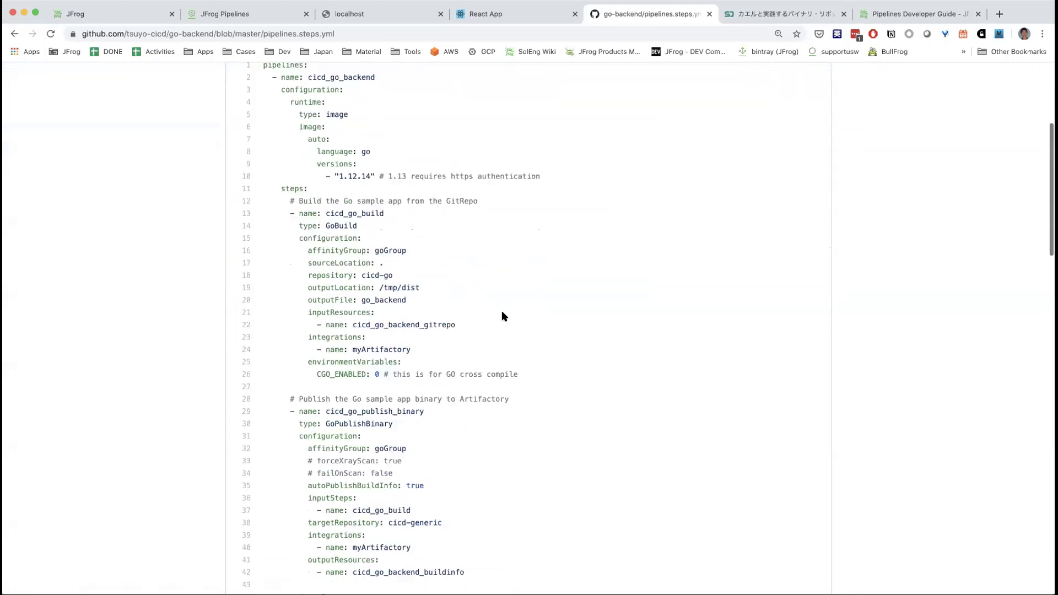
pyautogui.scroll(-6, 504, 320)
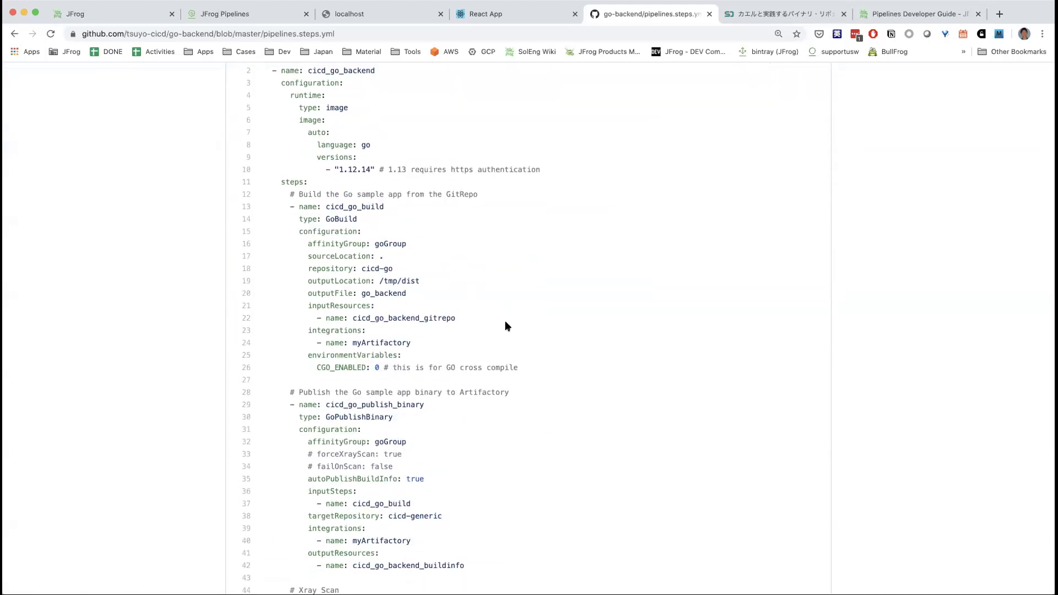
pyautogui.scroll(-11, 415, 267)
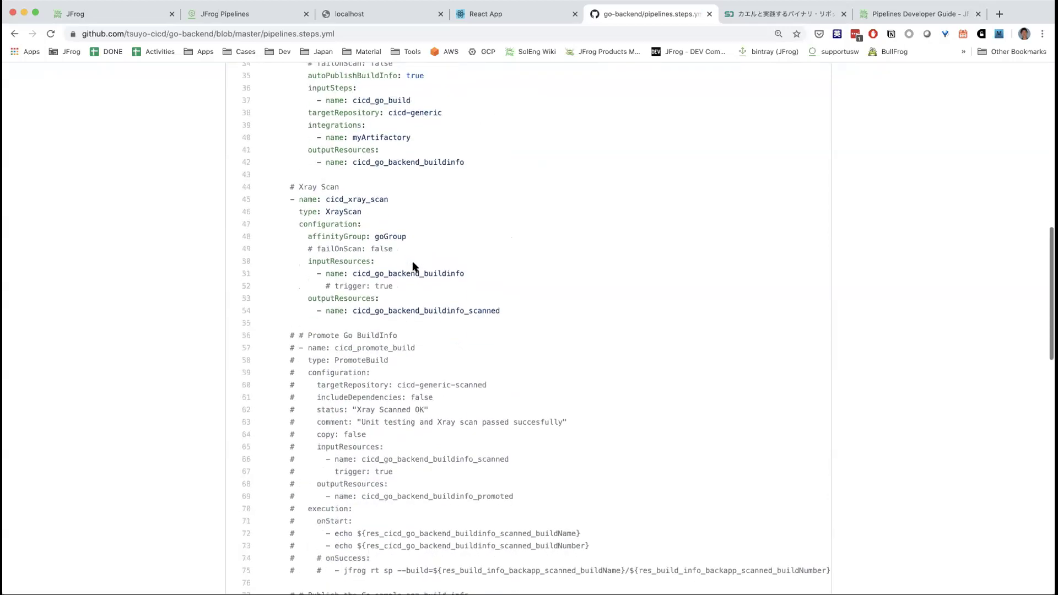
pyautogui.scroll(20, 417, 290)
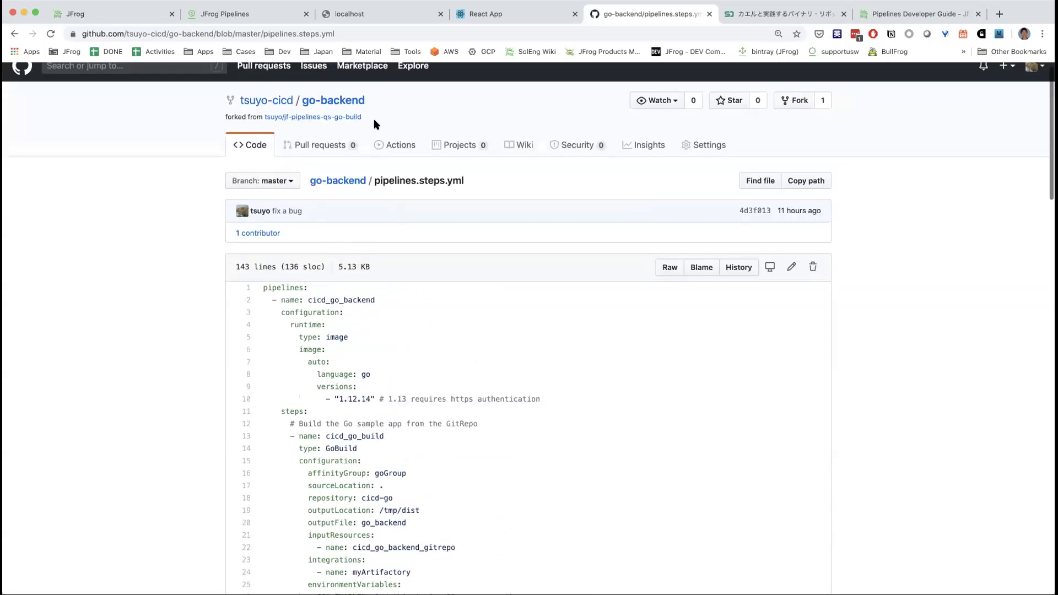
# - Open pipelines.resources.yml in the go-backend repository and read through its GitRepo, BuildInfo and FileSpec resource definitions
pyautogui.click(349, 183)
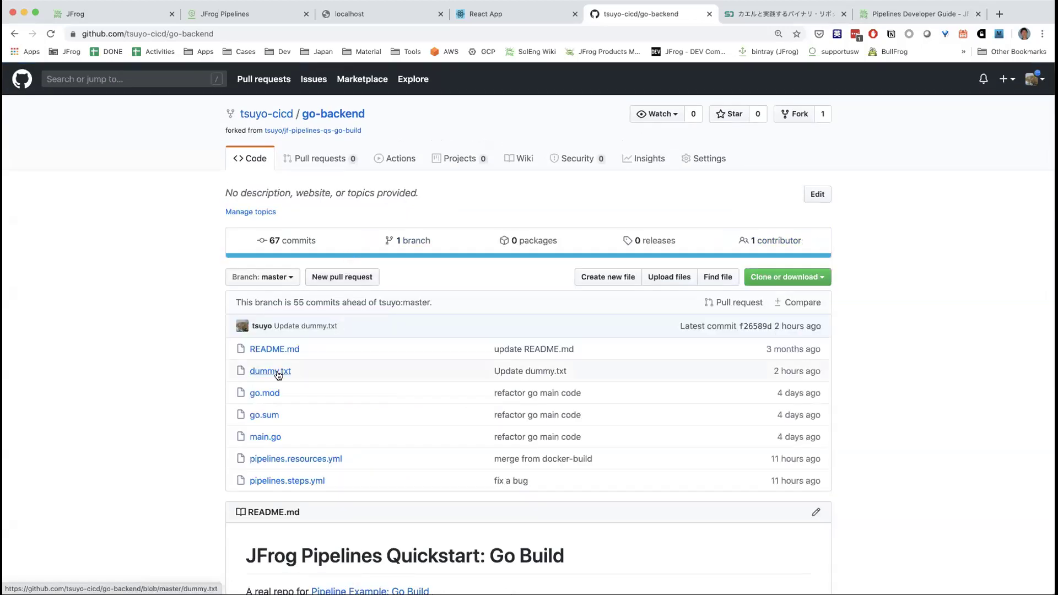
pyautogui.click(324, 459)
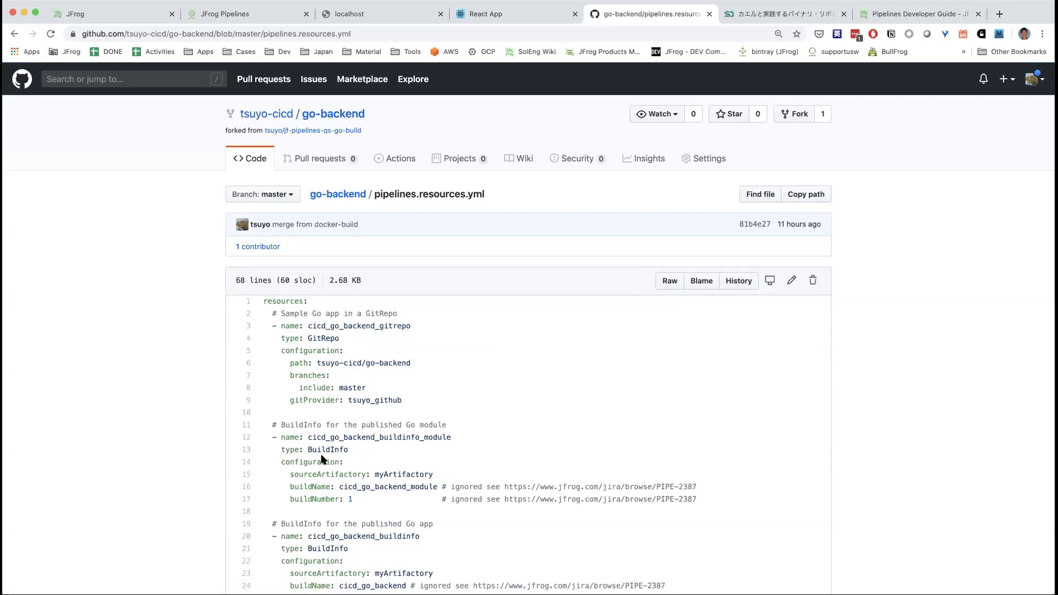
pyautogui.scroll(-2, 518, 387)
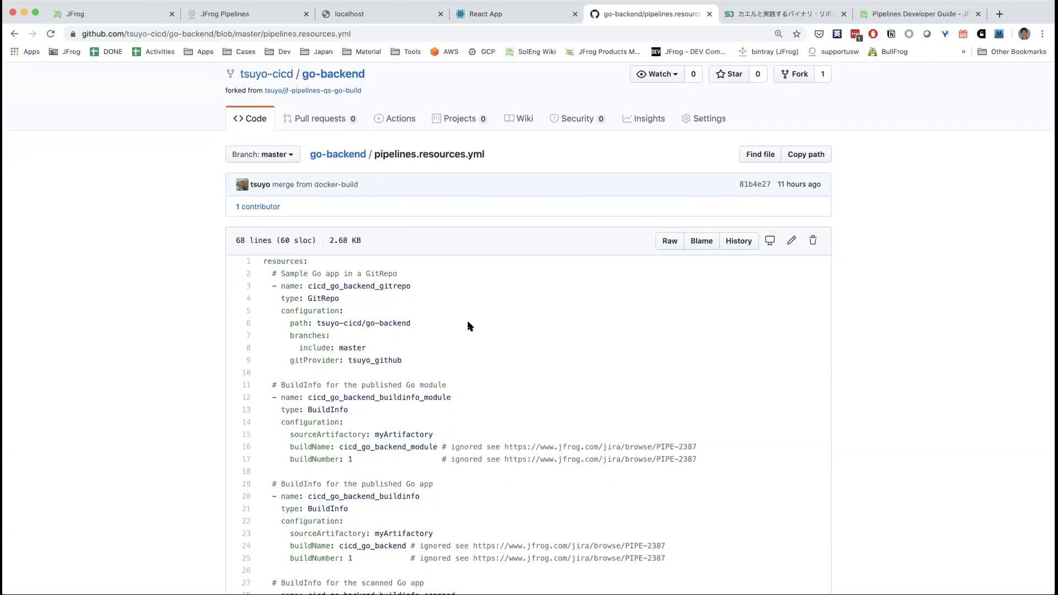
pyautogui.scroll(-6, 468, 326)
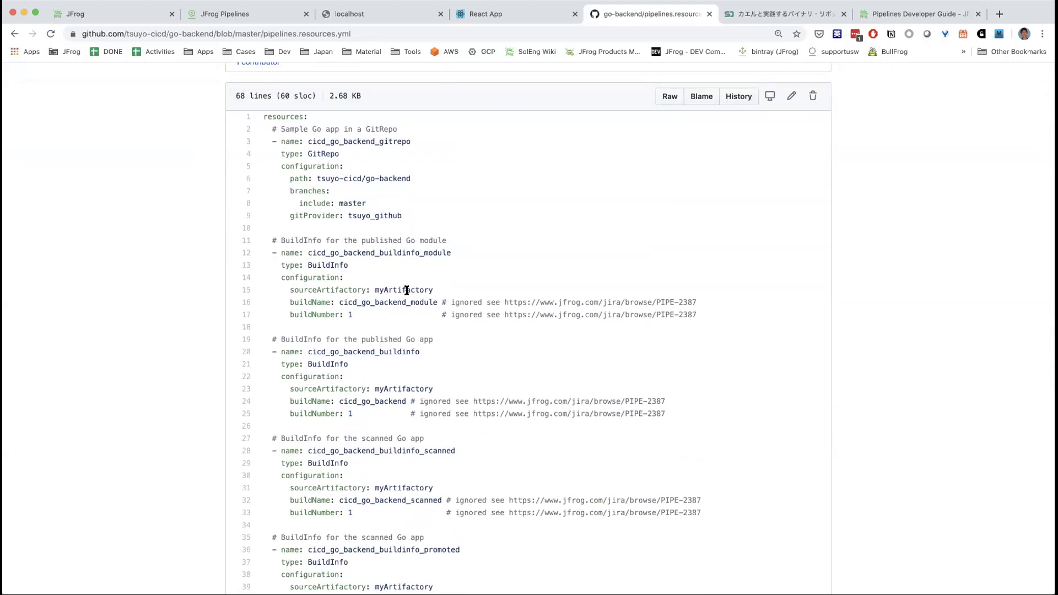
pyautogui.scroll(-5, 407, 291)
pyautogui.scroll(-10, 407, 292)
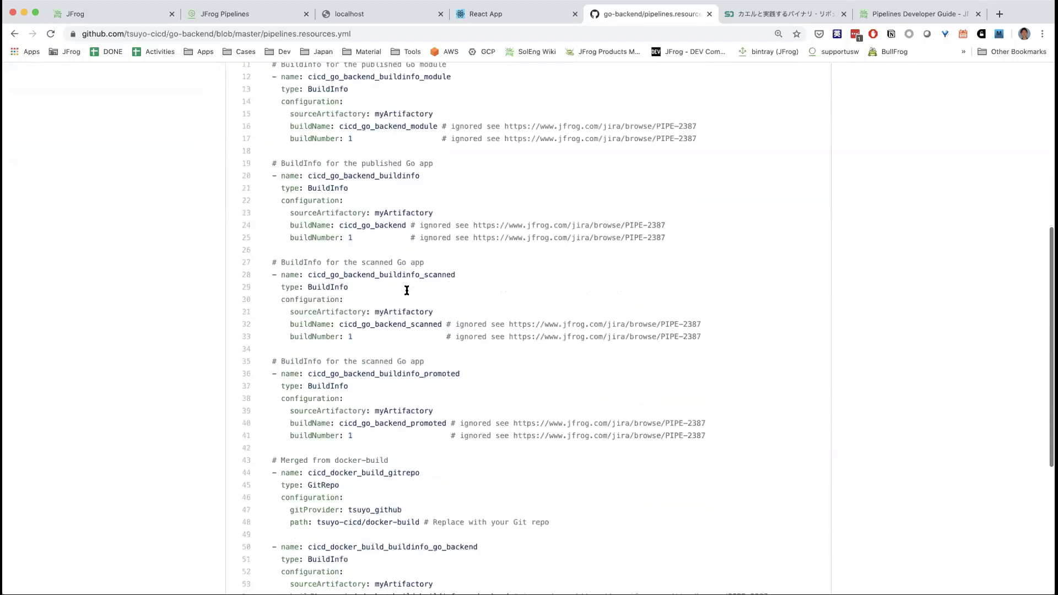
pyautogui.scroll(-4, 407, 290)
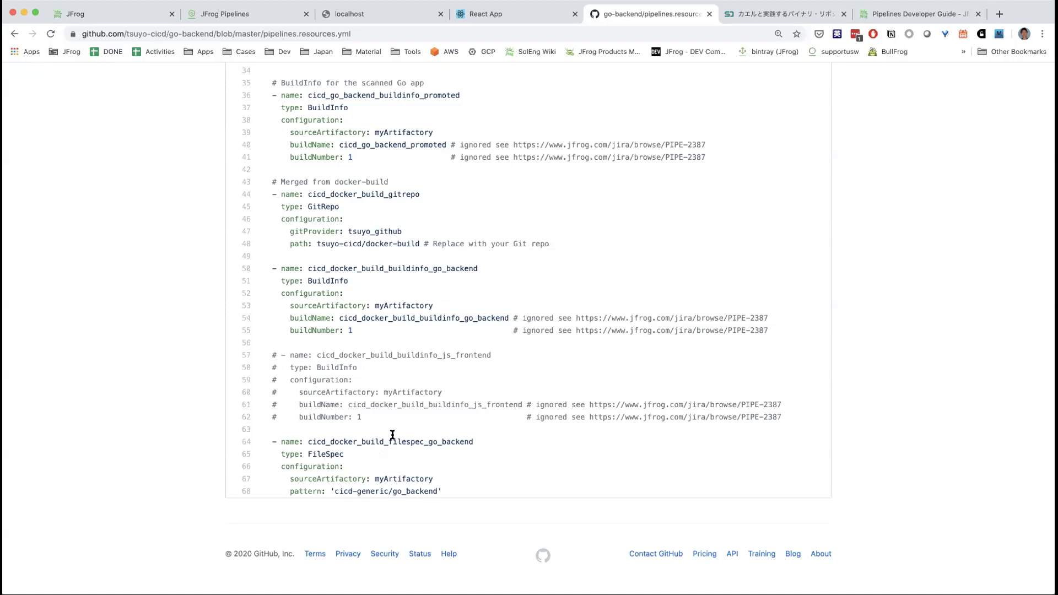
pyautogui.scroll(10, 393, 435)
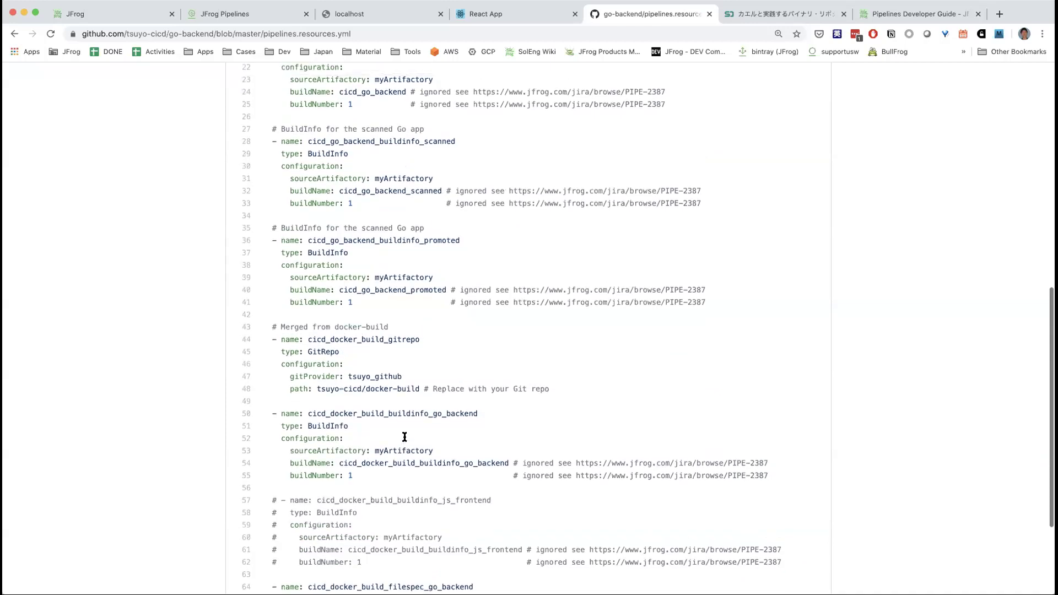
pyautogui.scroll(15, 404, 439)
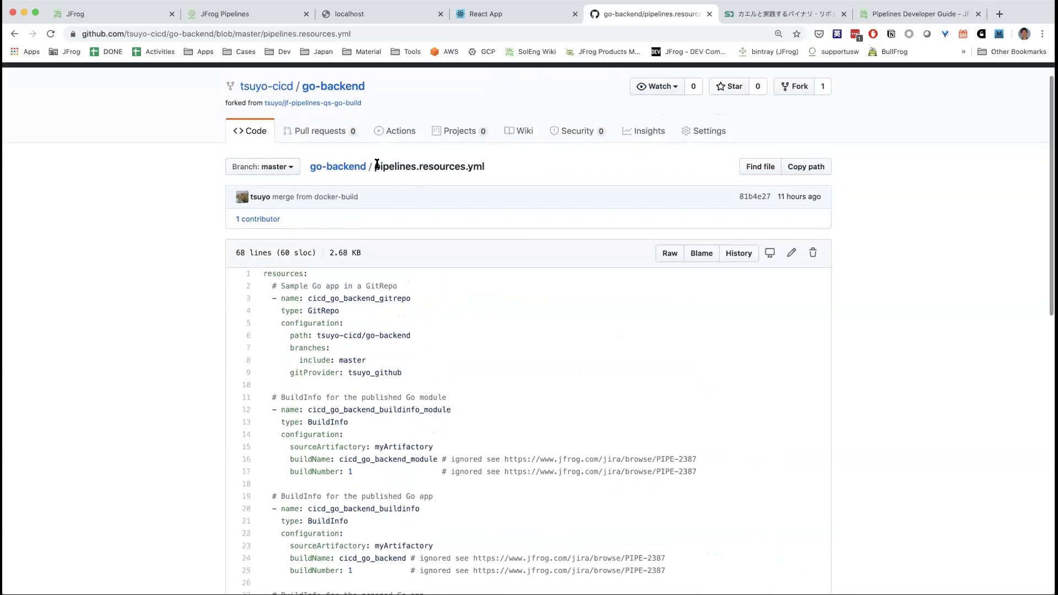
# - Close the JFrog Pipelines page and log in to the JFrog Platform as admin with the saved account password
pyautogui.click(236, 22)
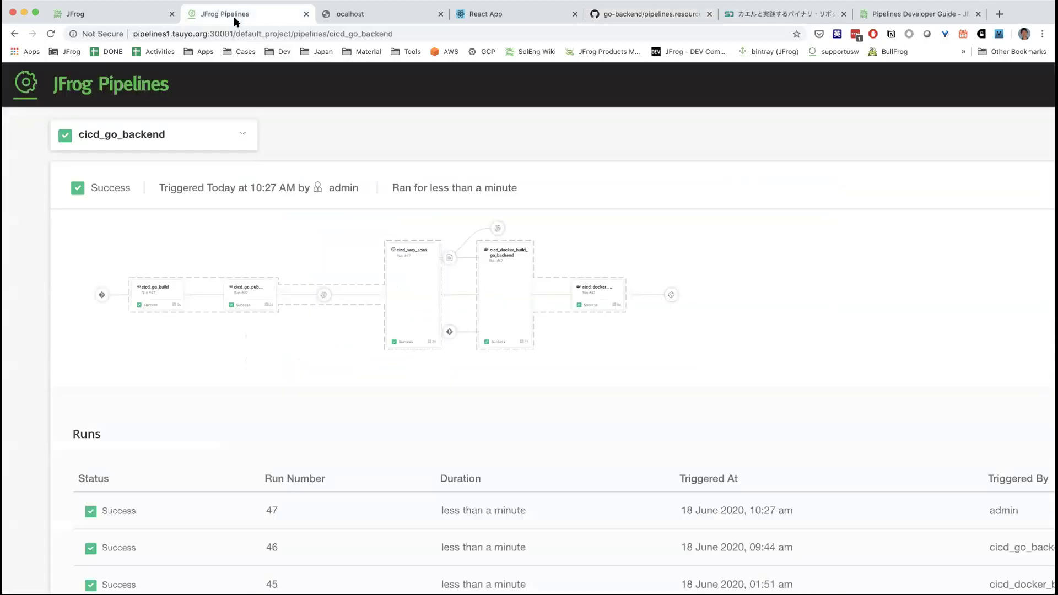
pyautogui.click(304, 14)
pyautogui.click(144, 16)
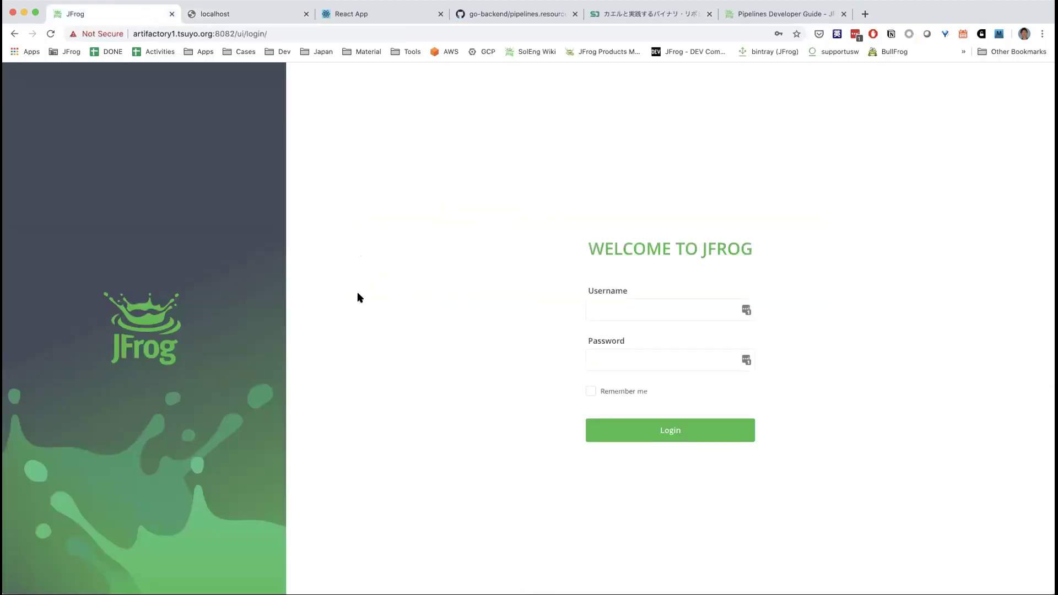
pyautogui.click(678, 305)
pyautogui.click(652, 342)
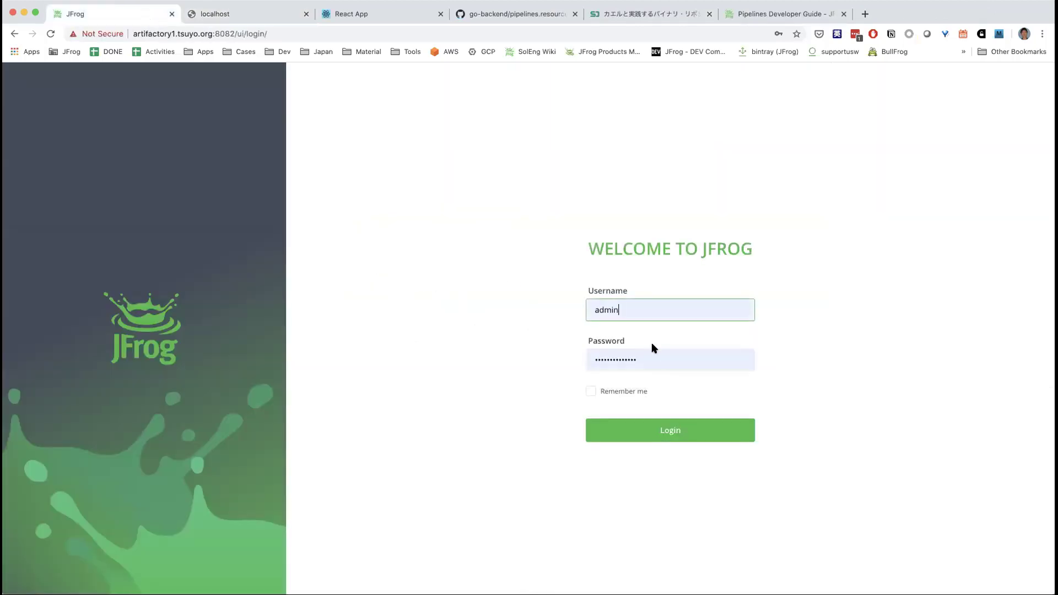
pyautogui.click(675, 425)
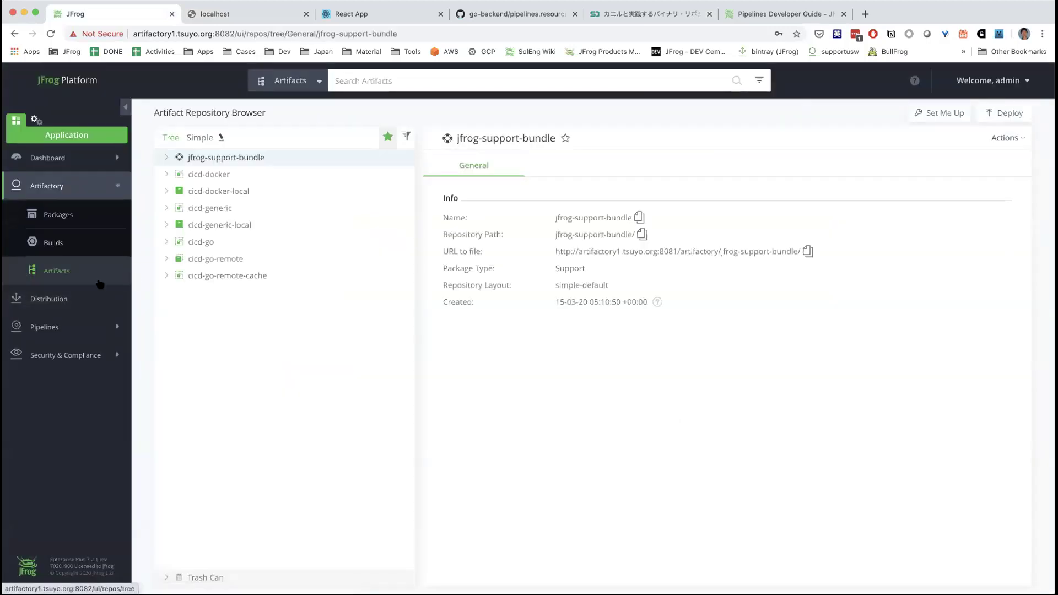
# - Open the cicd_go_backend pipeline from the JFrog Platform's list of pipelines
pyautogui.click(60, 336)
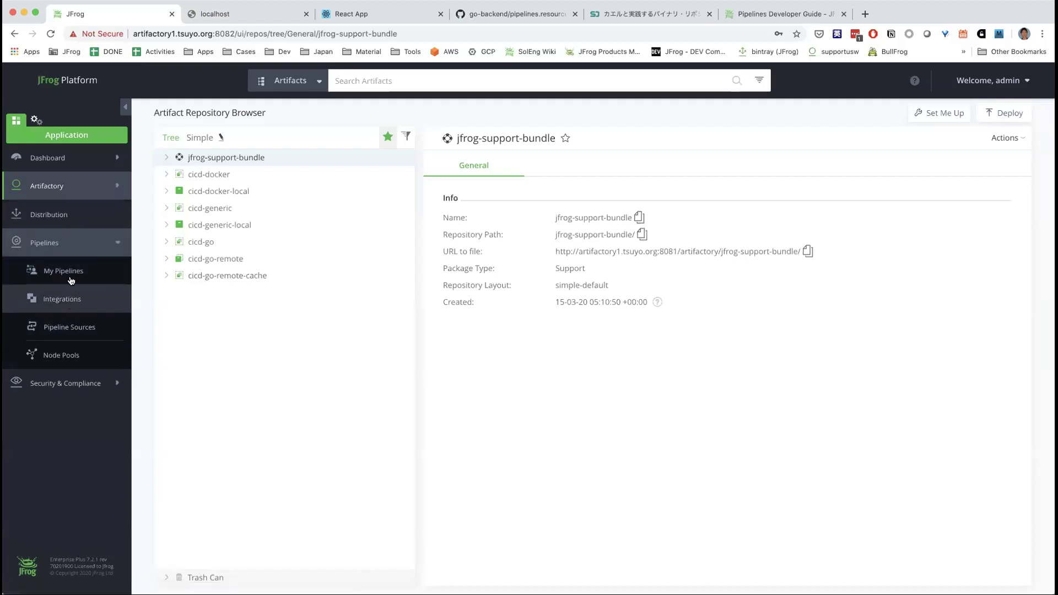
pyautogui.click(69, 273)
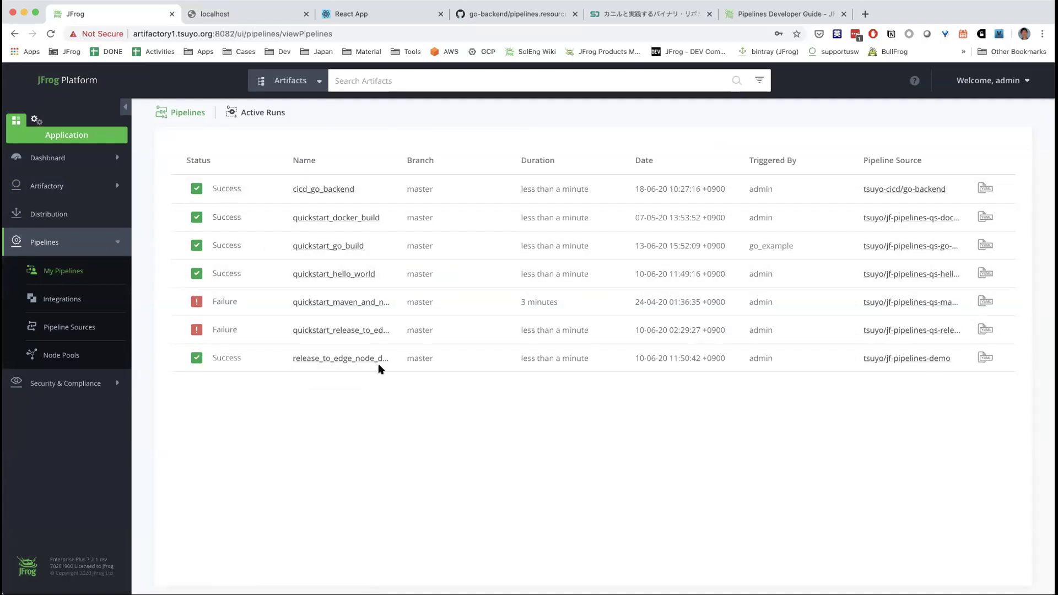
pyautogui.click(331, 190)
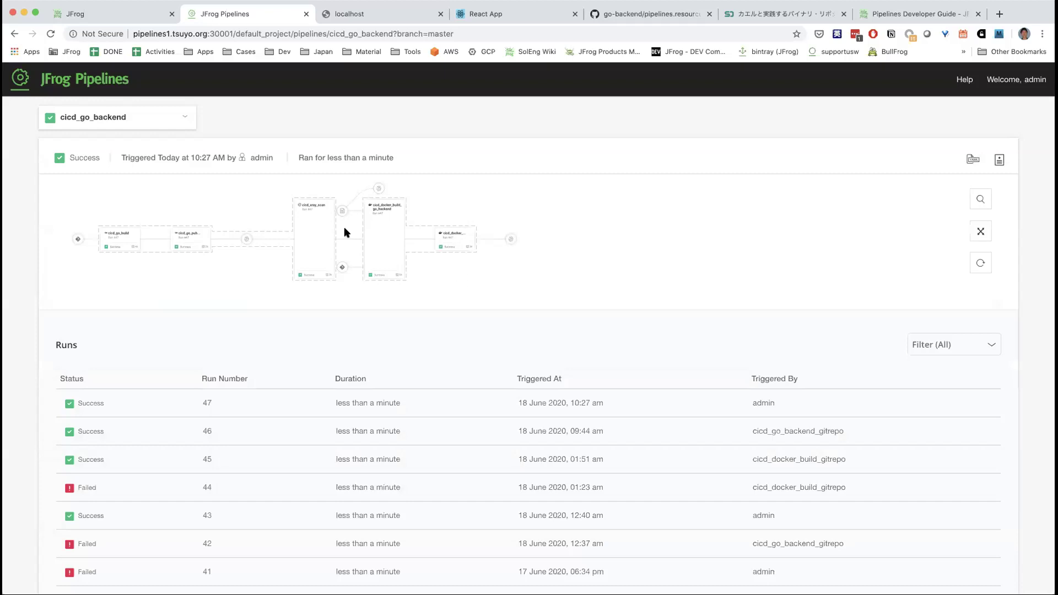
# - View the YAML definition of the cicd_go_backend pipeline, read through its steps and close it
pyautogui.click(973, 158)
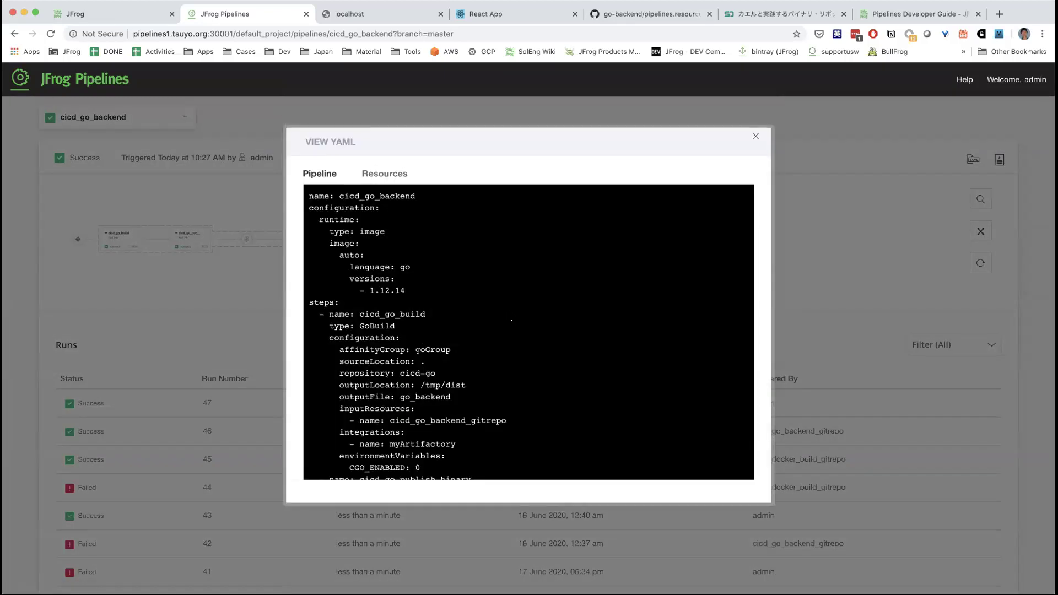
pyautogui.scroll(-5, 475, 248)
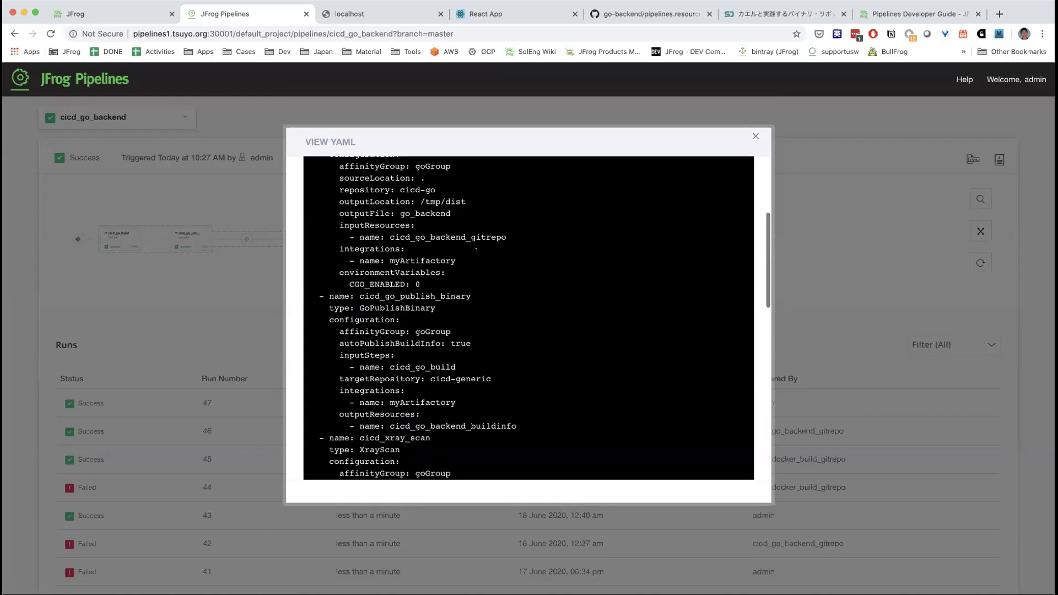
pyautogui.scroll(-10, 475, 249)
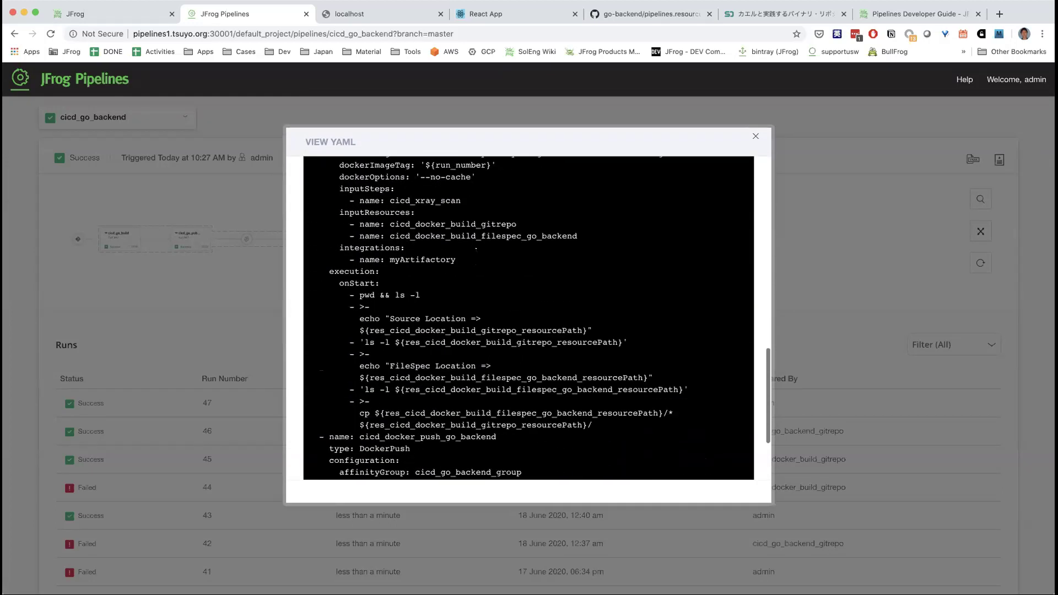
pyautogui.scroll(15, 475, 249)
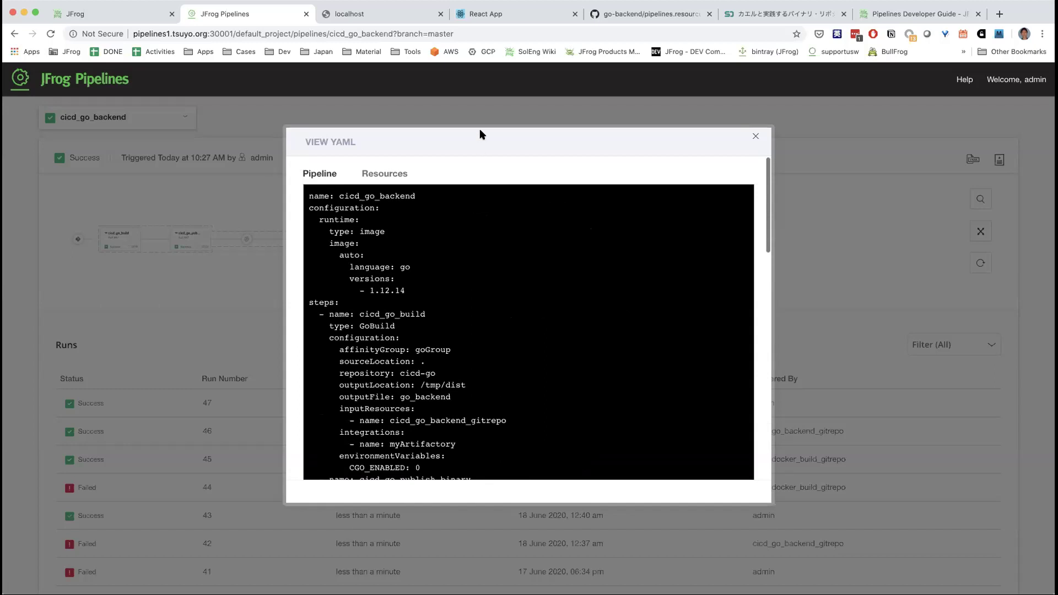
pyautogui.click(483, 106)
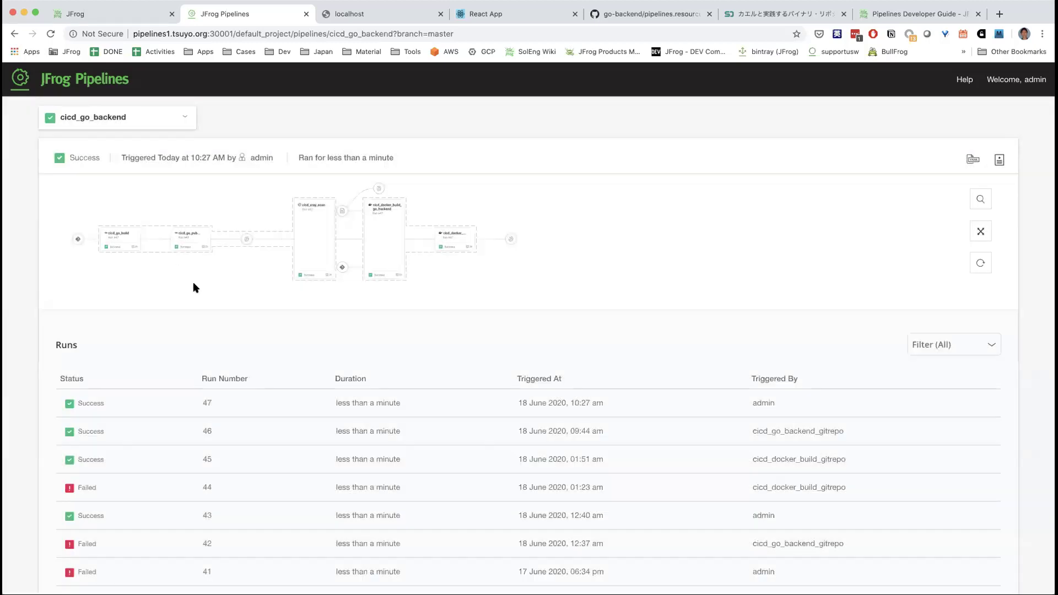
# - Examine the enlarged cicd_go_backend pipeline diagram, from its Git source through the build, scan and Docker steps
pyautogui.scroll(5, 196, 279)
pyautogui.hscroll(-3, 196, 279)
pyautogui.scroll(5, 196, 279)
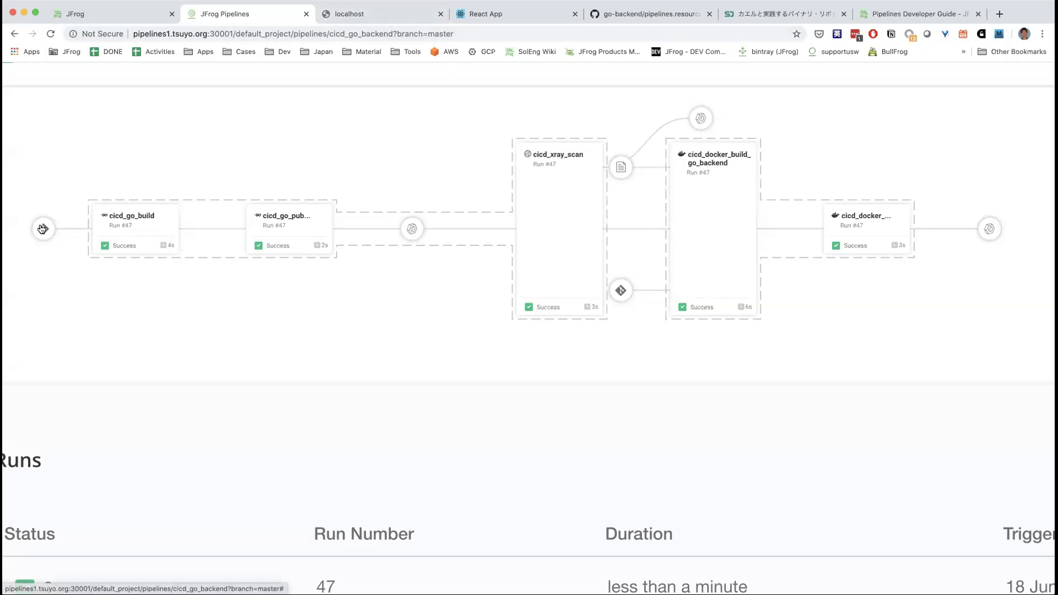
# - Switch to the go-backend repository on GitHub and open dummy.txt
pyautogui.click(384, 14)
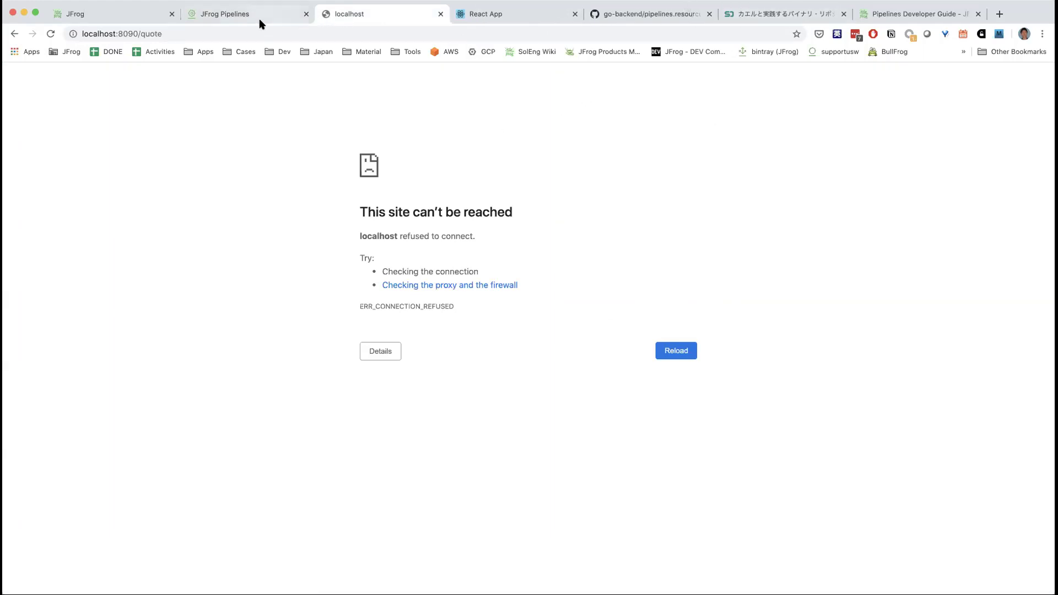
pyautogui.click(750, 14)
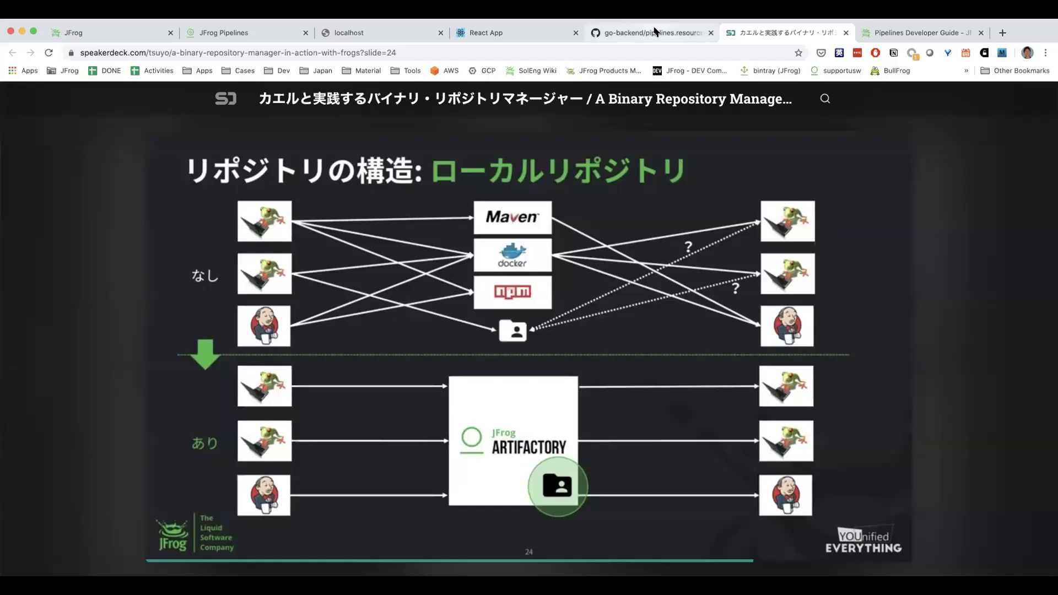
pyautogui.click(650, 14)
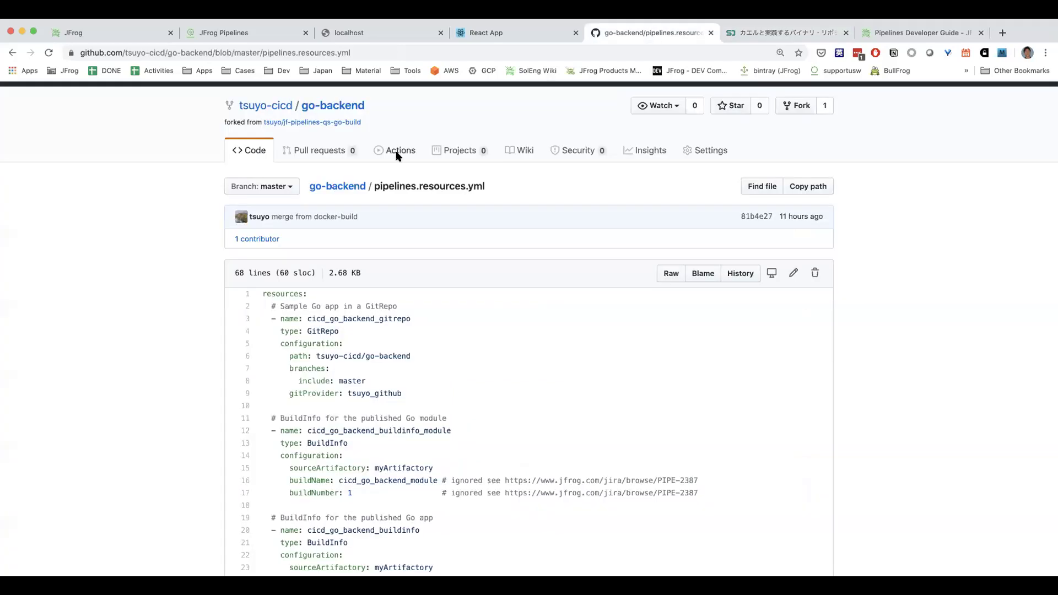
pyautogui.click(332, 105)
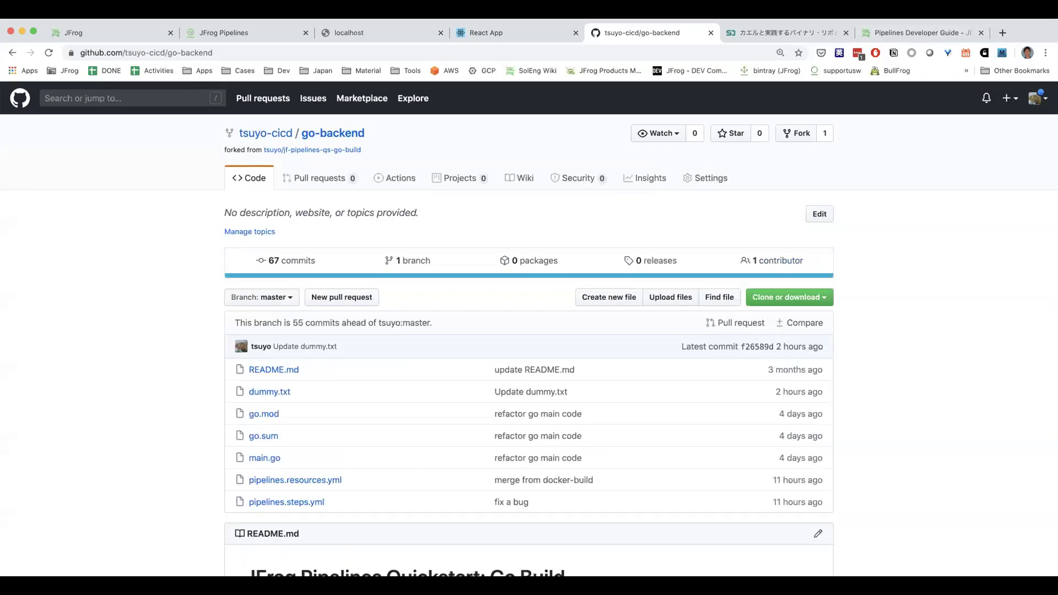
pyautogui.click(279, 392)
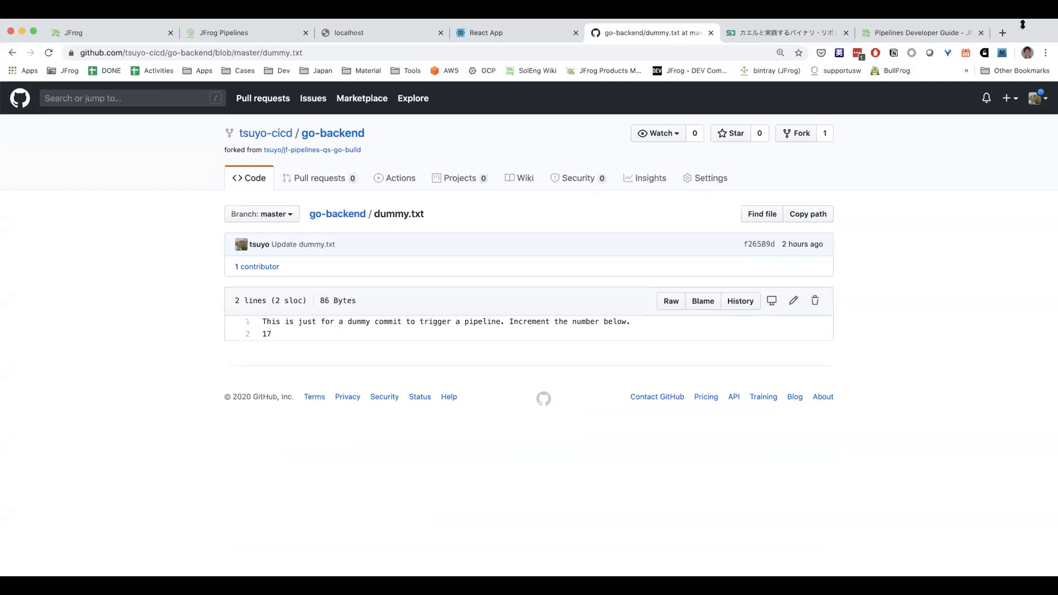
pyautogui.moveTo(1022, 24); pyautogui.dragTo(1024, 32)
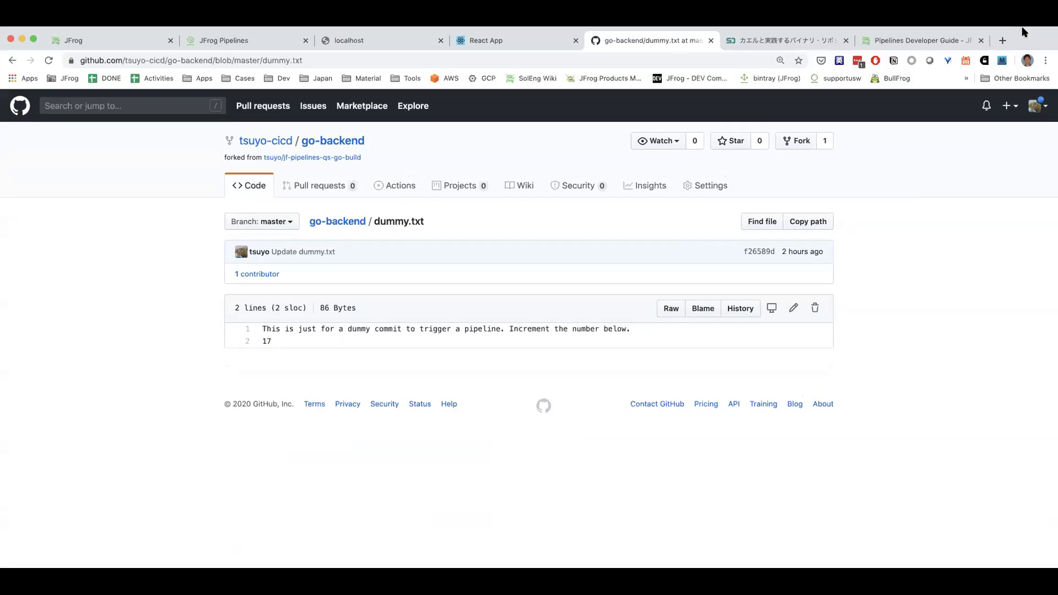
pyautogui.doubleClick(1024, 32)
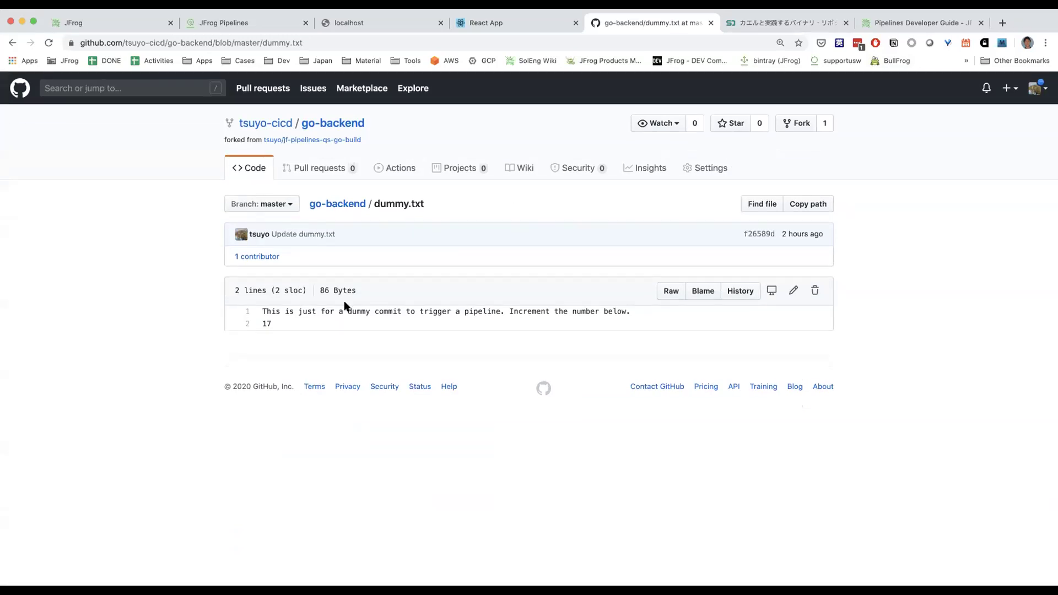
# - Change the number in dummy.txt to 18 and commit the change to the master branch
pyautogui.click(793, 290)
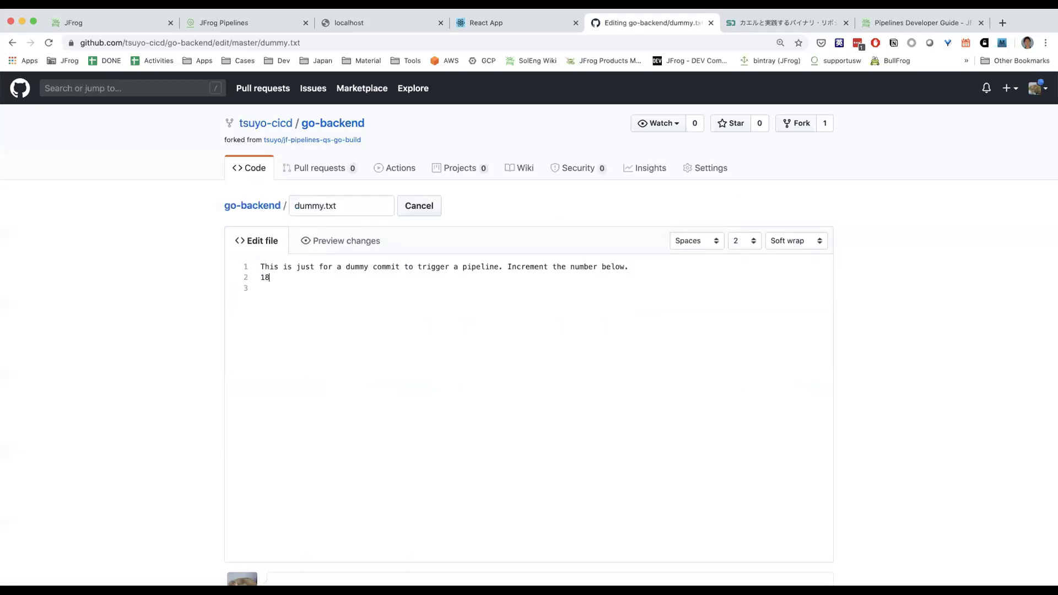
pyautogui.scroll(-5, 130, 520)
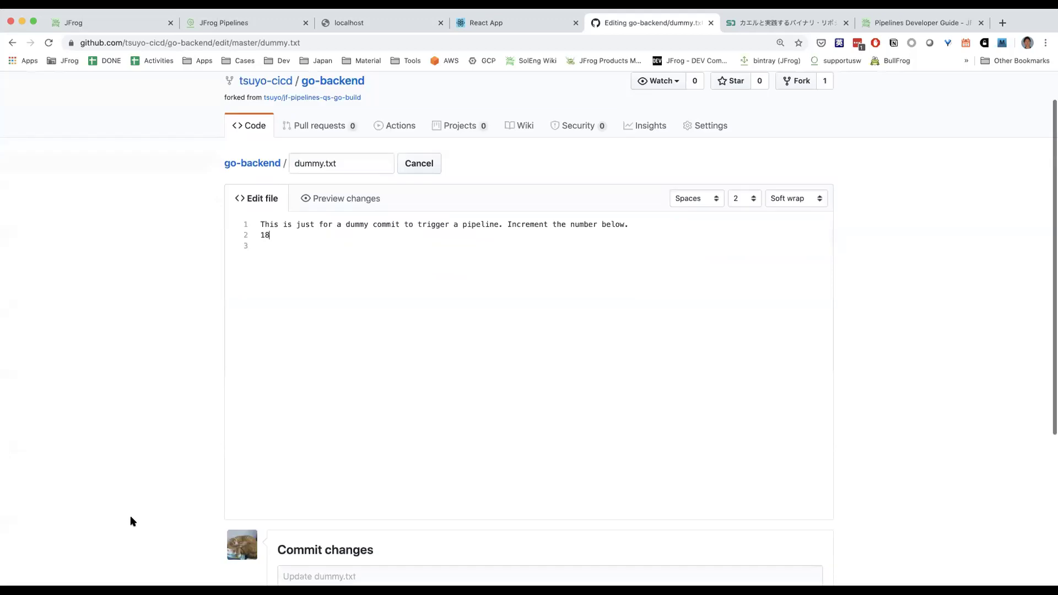
pyautogui.click(312, 562)
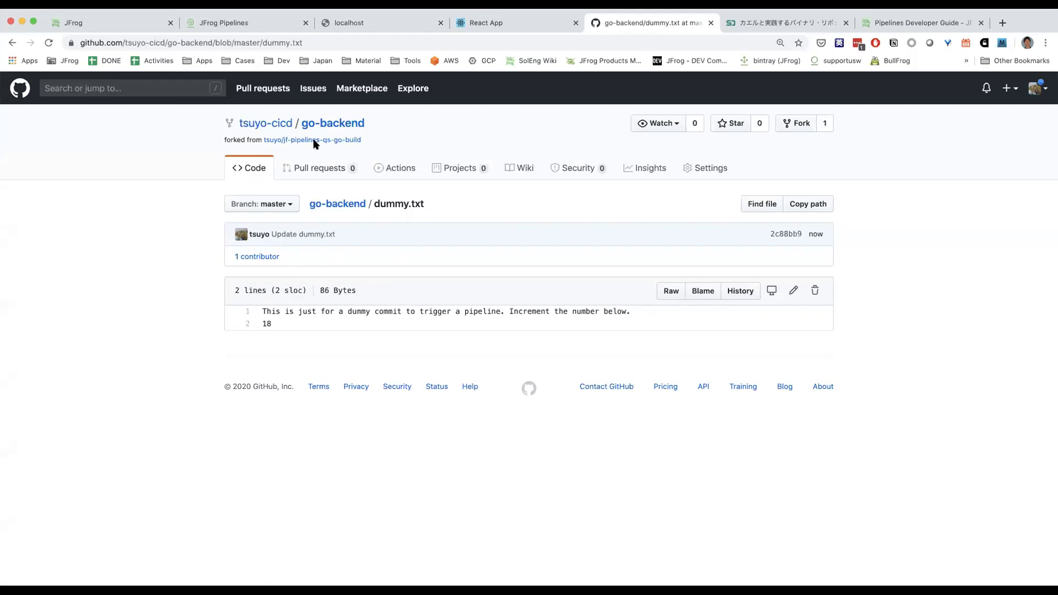
# - Switch to JFrog Pipelines, read the commit details of the cicd_go_backend_gitrepo resource and close them
pyautogui.click(265, 25)
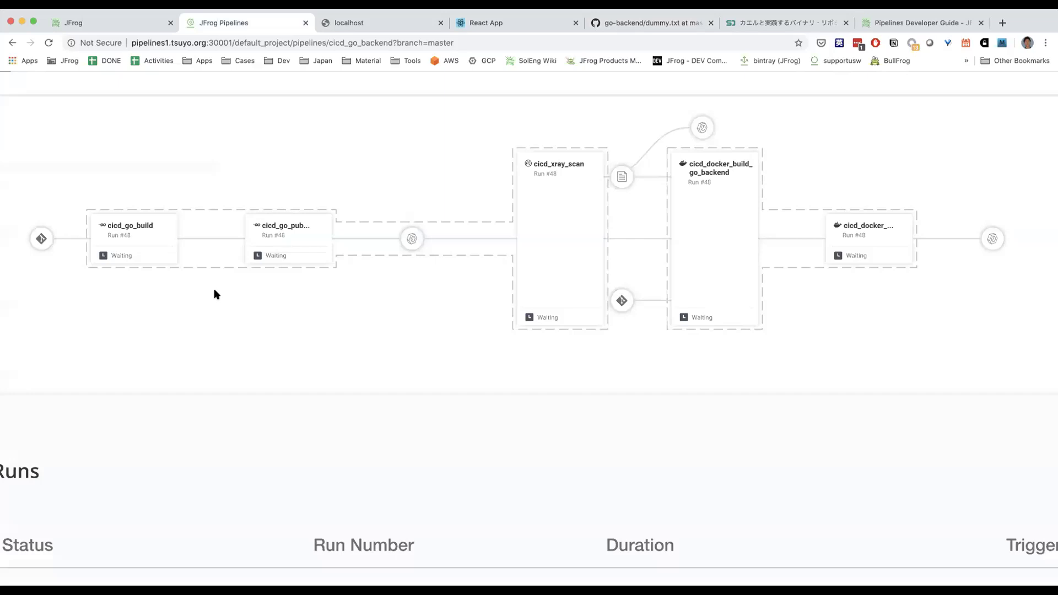
pyautogui.hscroll(-3, 77, 271)
pyautogui.scroll(-2, 78, 271)
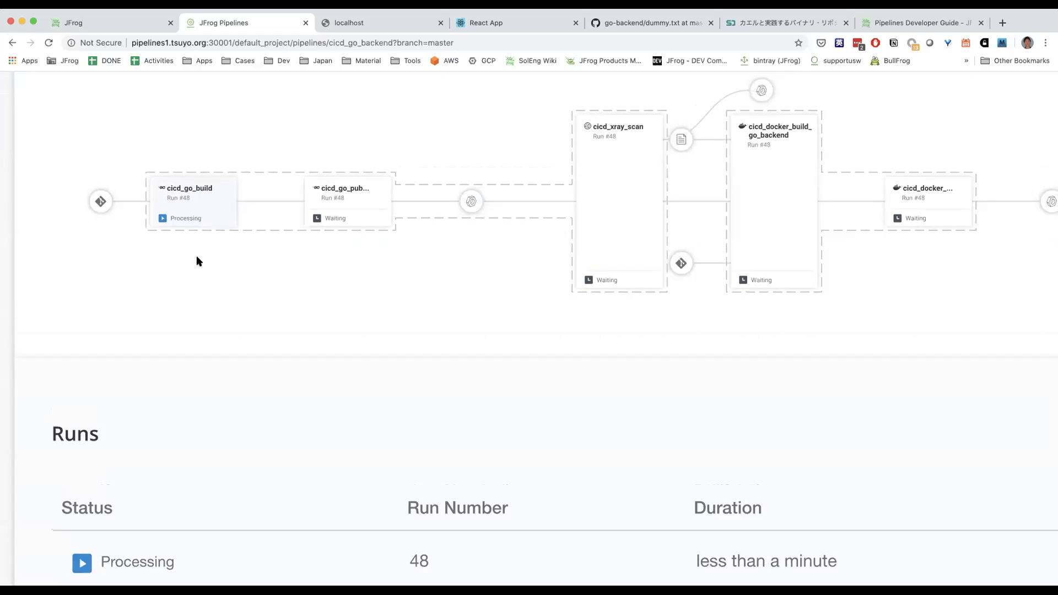
pyautogui.click(101, 202)
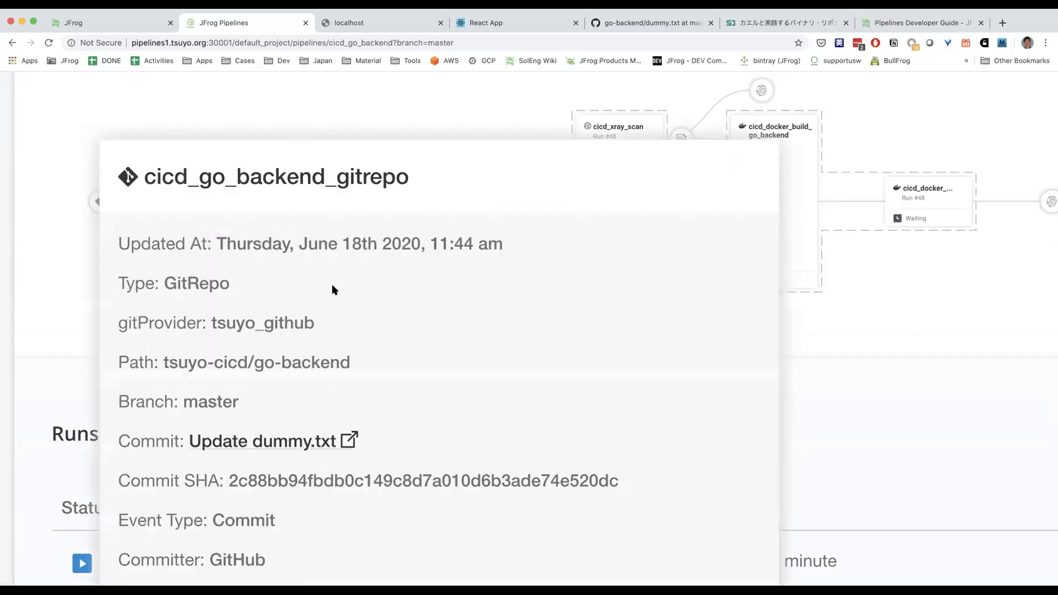
pyautogui.scroll(-1, 373, 371)
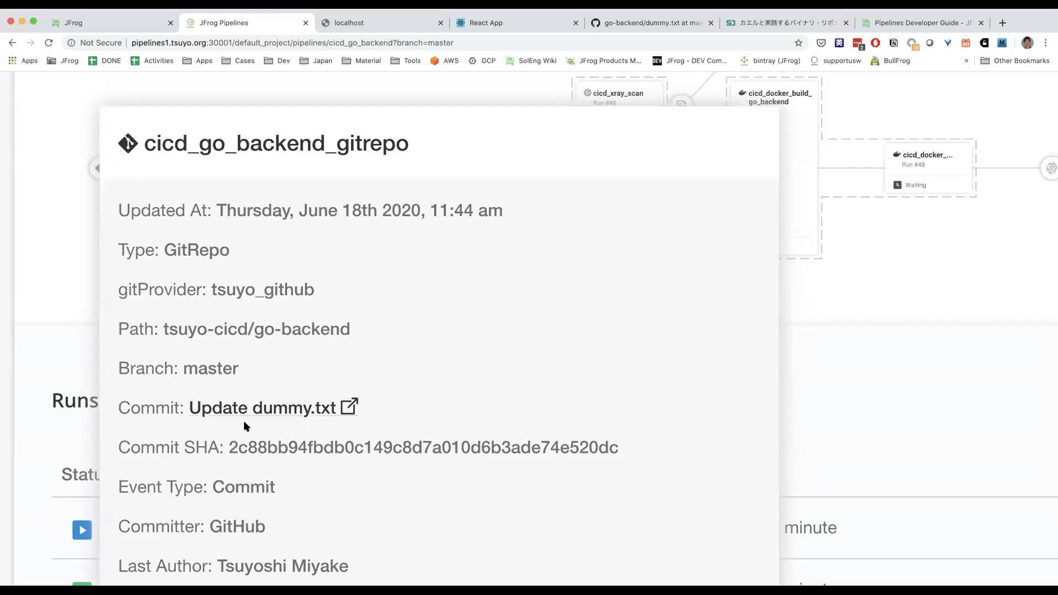
pyautogui.scroll(-1, 382, 394)
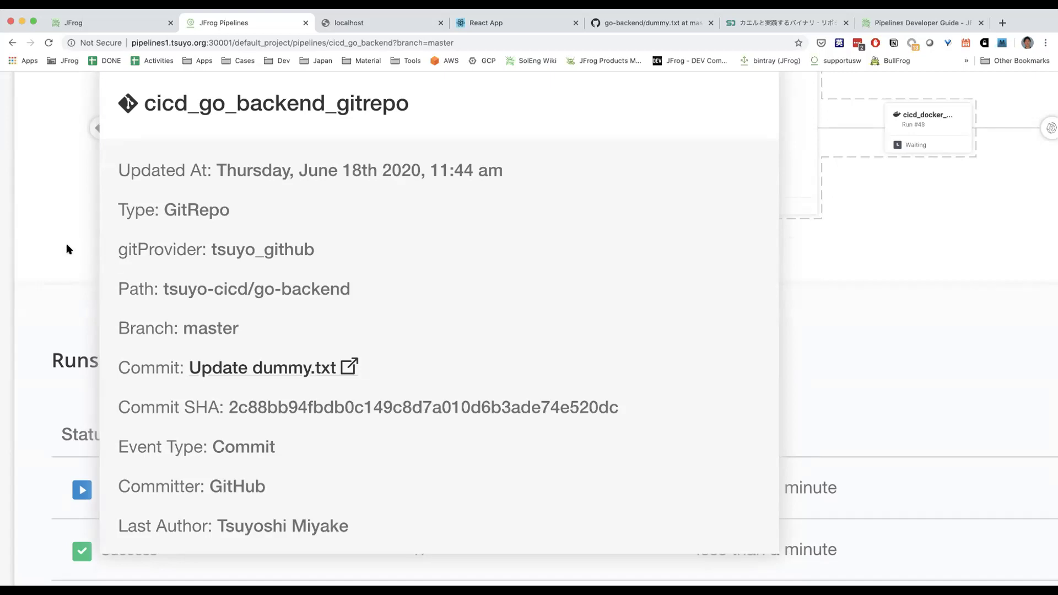
pyautogui.click(880, 293)
# - Follow run 48 across the cicd_go_backend diagram, from the Go build through the Xray scan to the Docker steps
pyautogui.scroll(3, 301, 217)
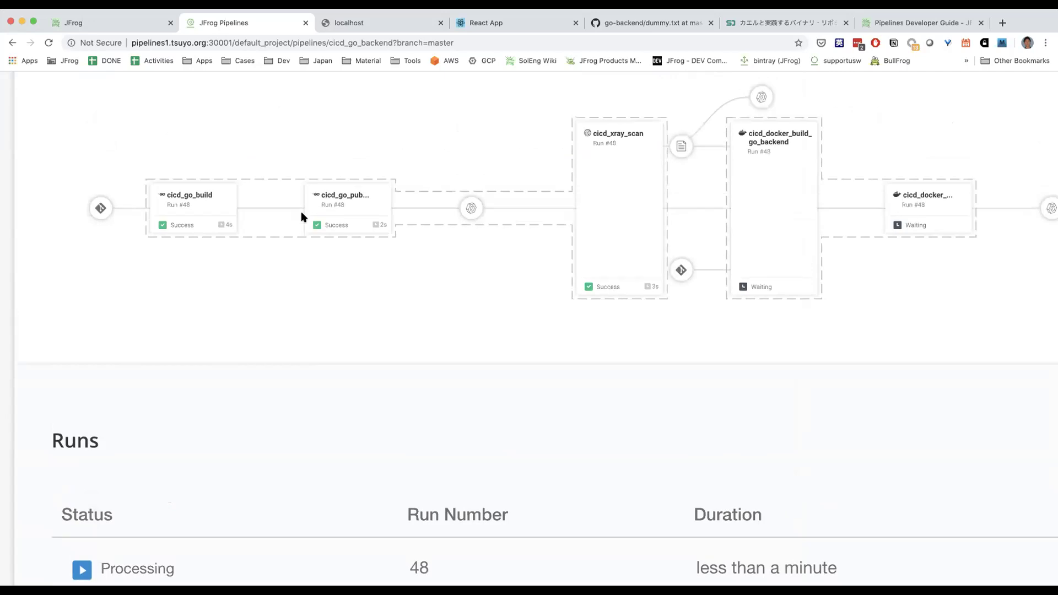
pyautogui.hscroll(2, 301, 216)
pyautogui.hscroll(1, 301, 216)
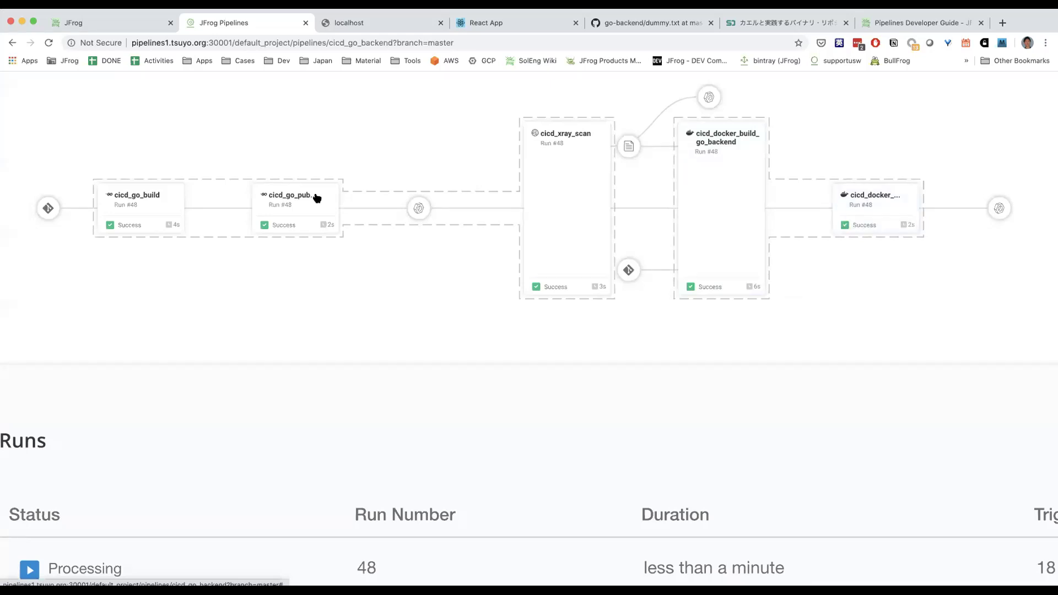
pyautogui.hscroll(3, 496, 196)
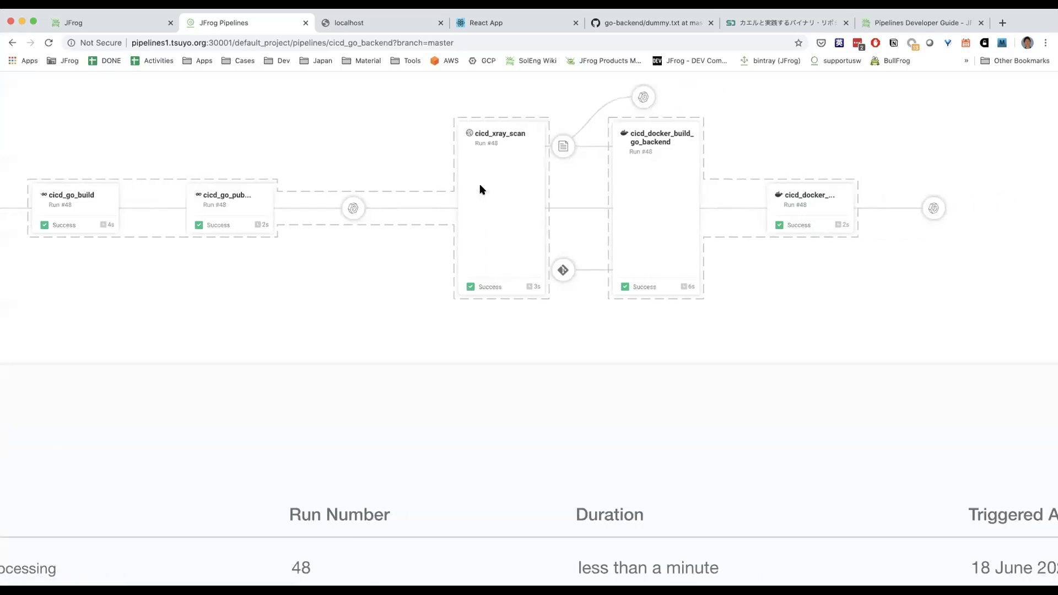
pyautogui.hscroll(1, 479, 190)
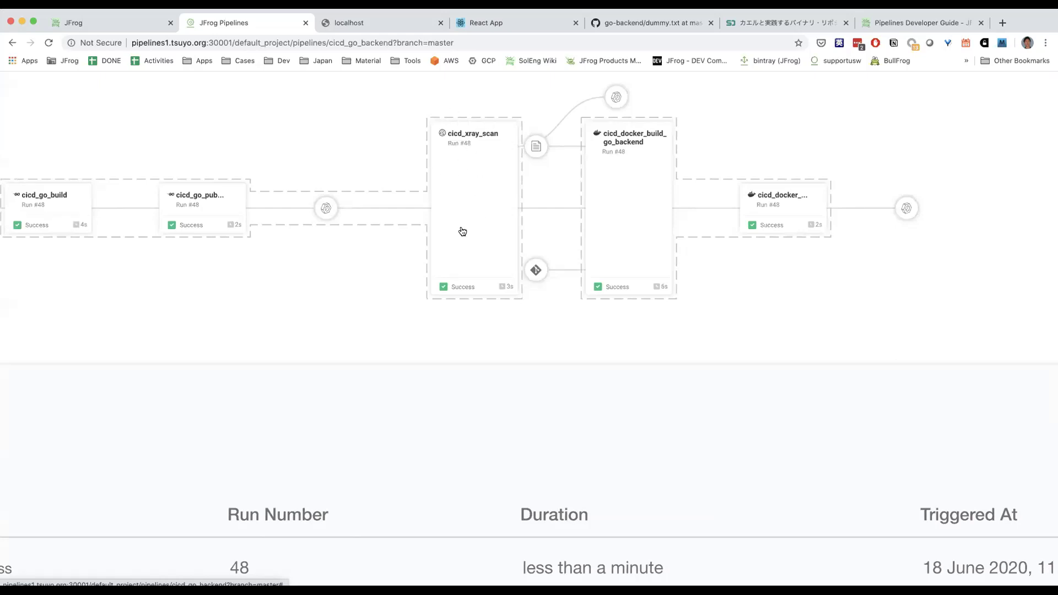
pyautogui.hscroll(1, 552, 210)
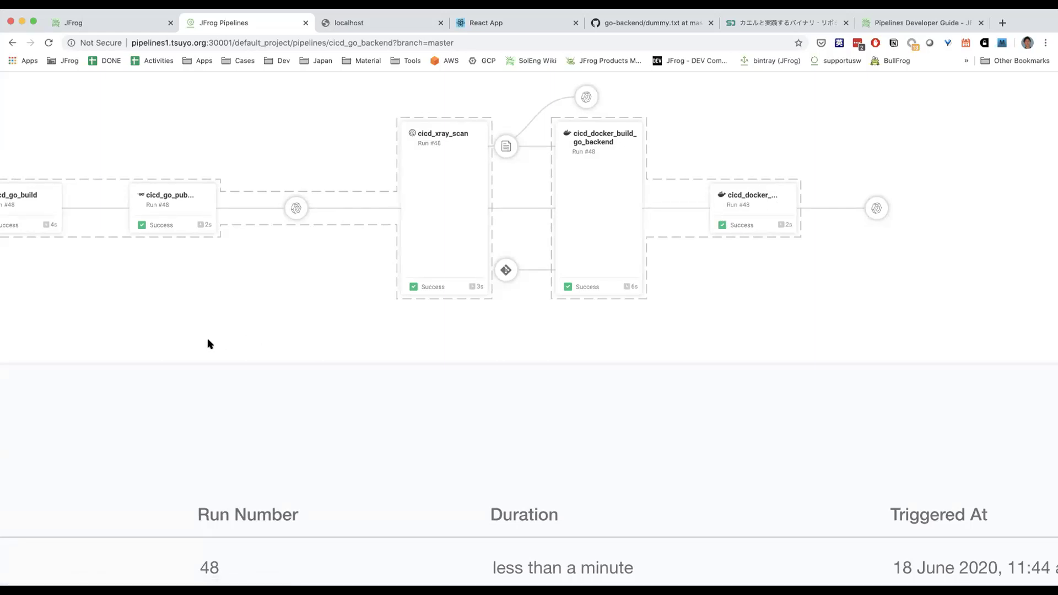
# - Reduce the page magnification and review the status of run 48 in the pipeline's run history
pyautogui.press('super+minus')
pyautogui.press('super+minus')
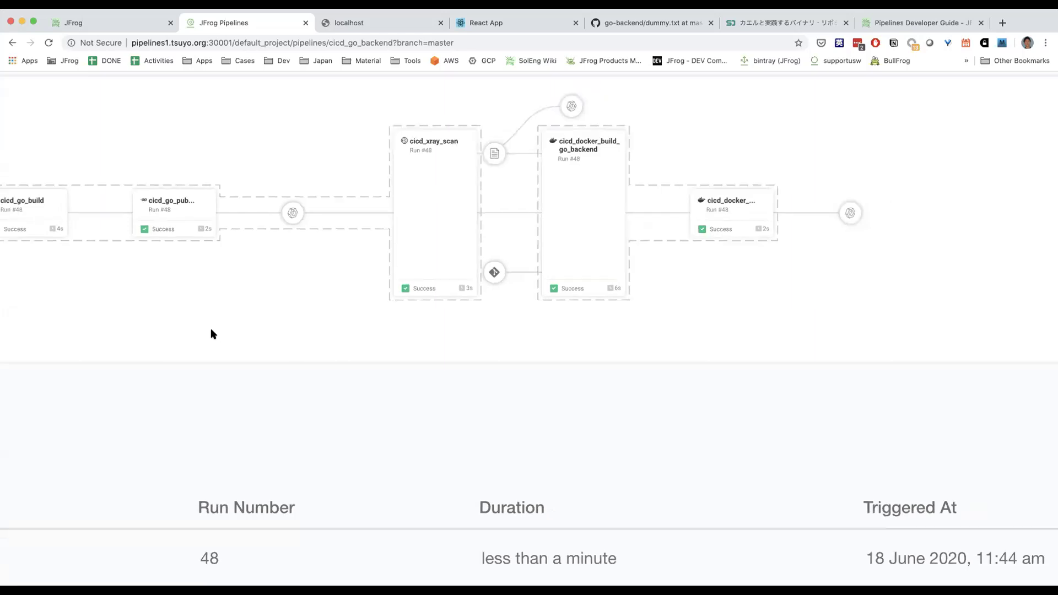
pyautogui.press('super+minus')
pyautogui.press('super+minus')
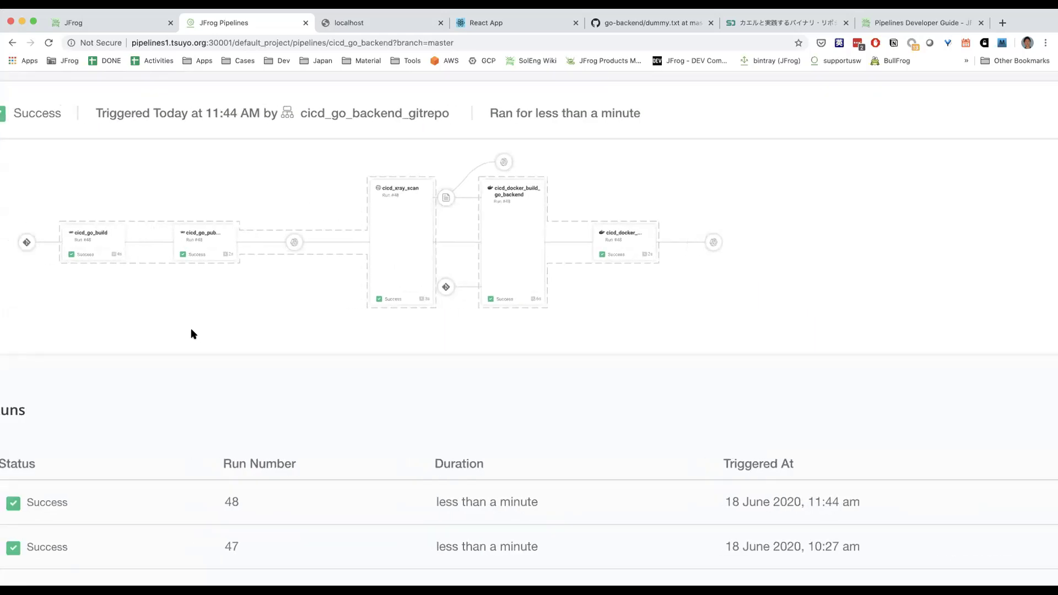
pyautogui.scroll(-5, 193, 334)
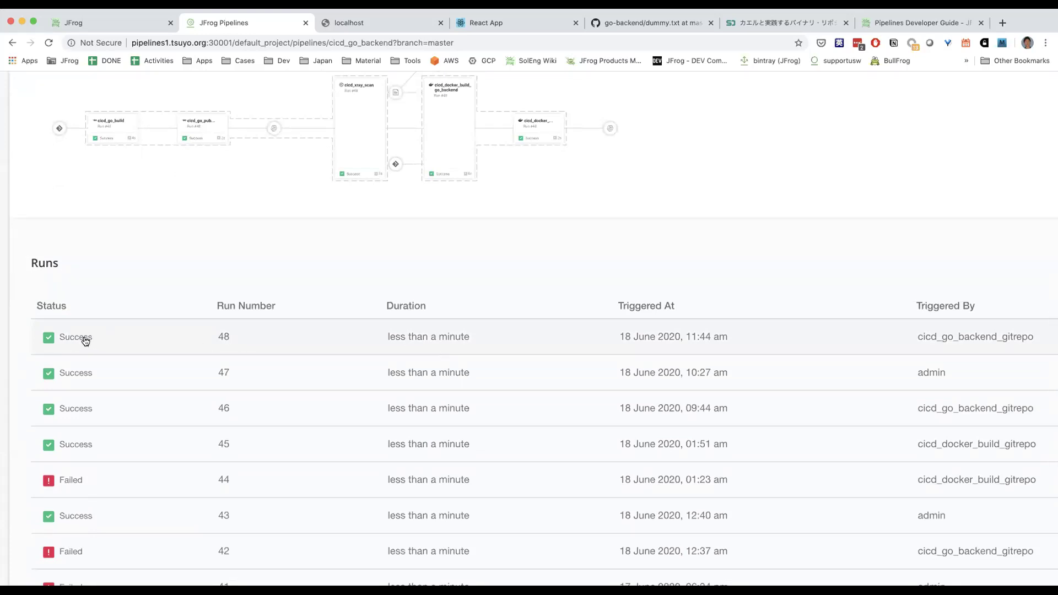
pyautogui.scroll(2, 277, 302)
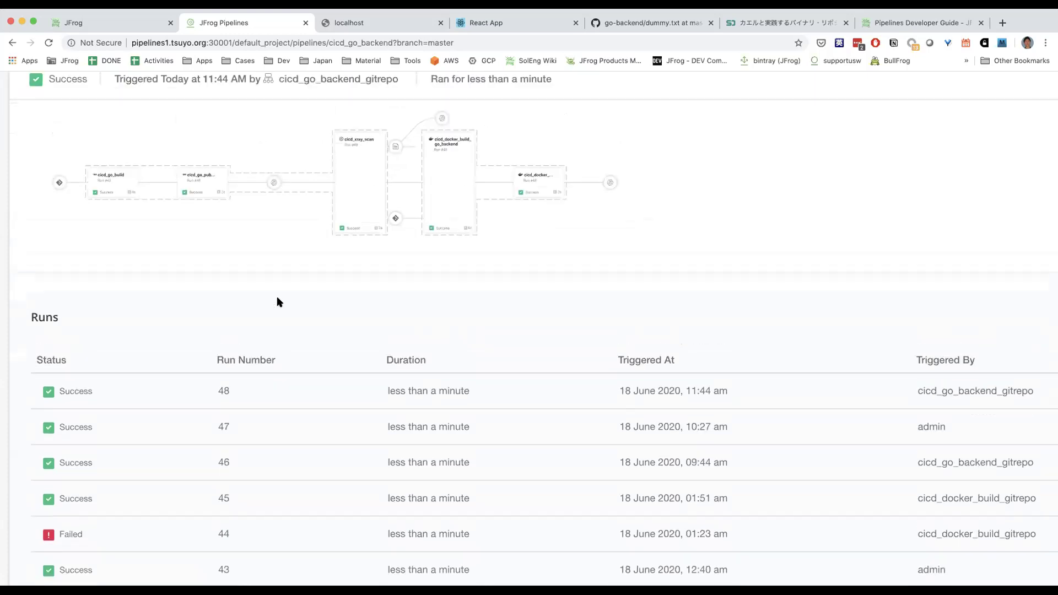
# - Switch to JFrog Platform and look through Artifactory's artifact repositories, packages and builds
pyautogui.click(134, 20)
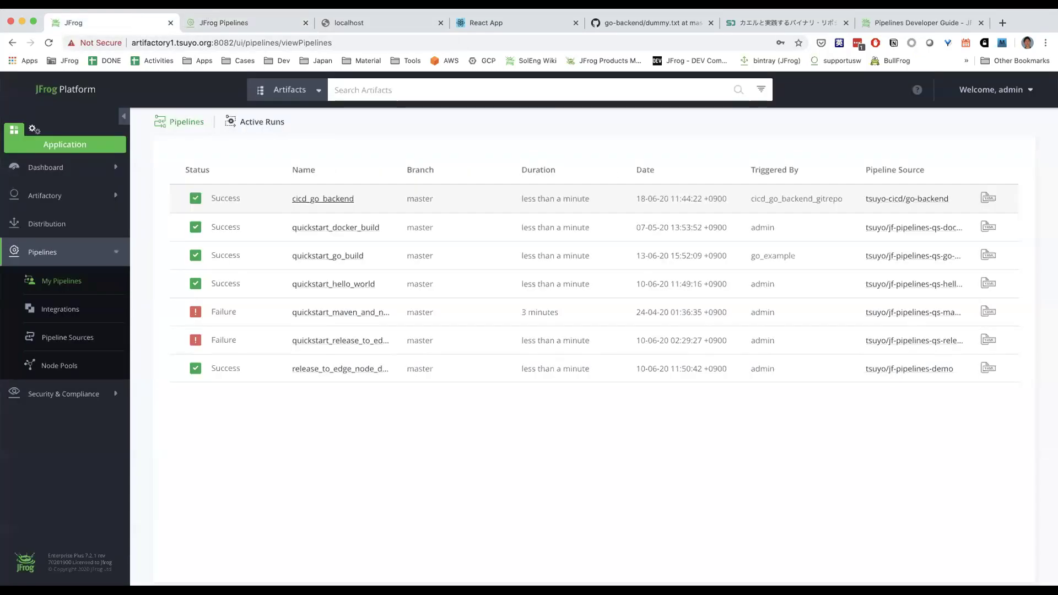
pyautogui.click(66, 195)
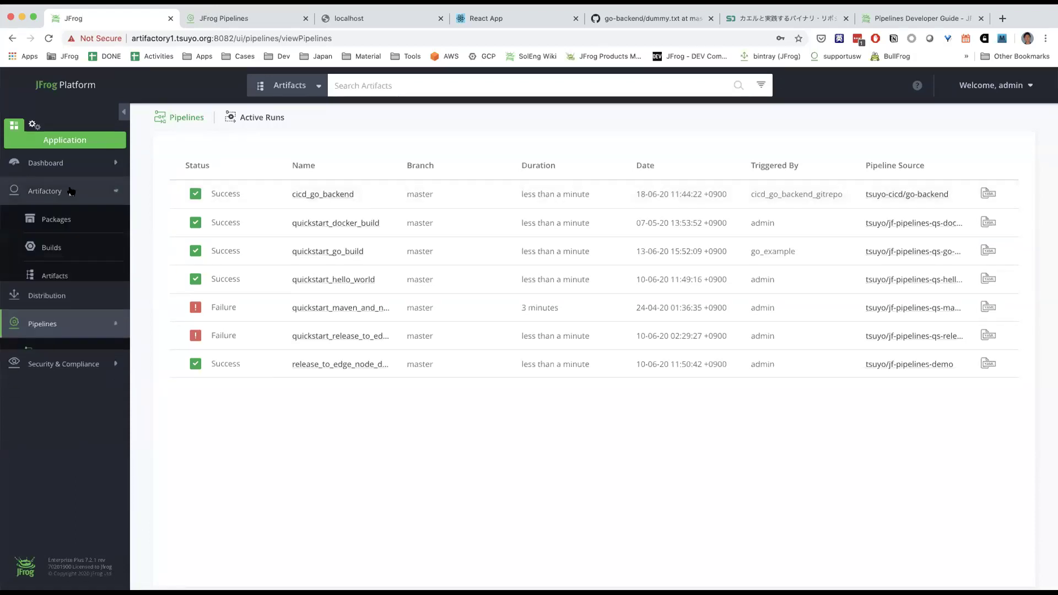
pyautogui.click(56, 272)
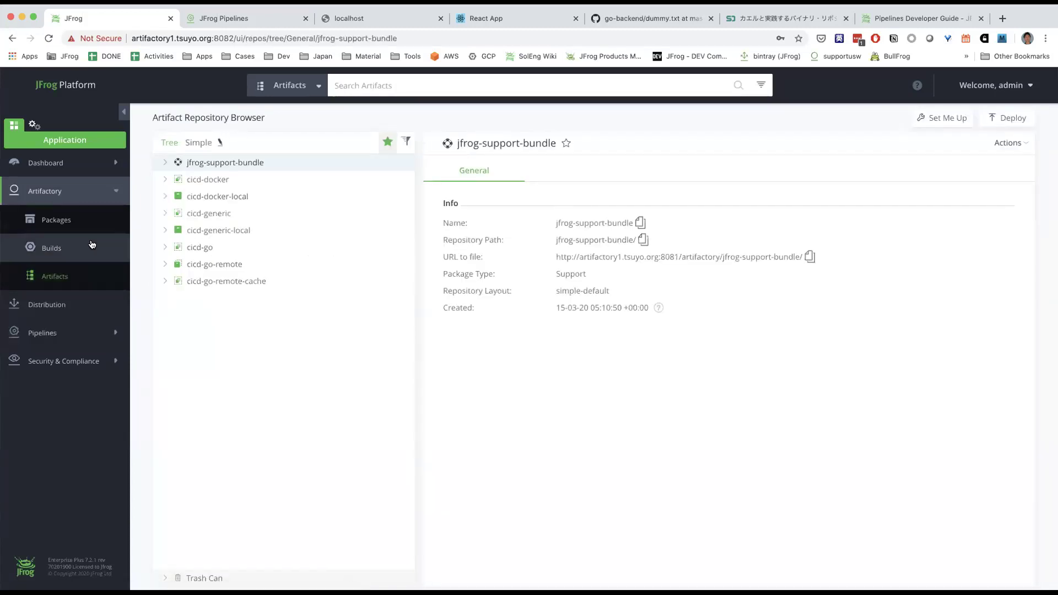
pyautogui.click(64, 222)
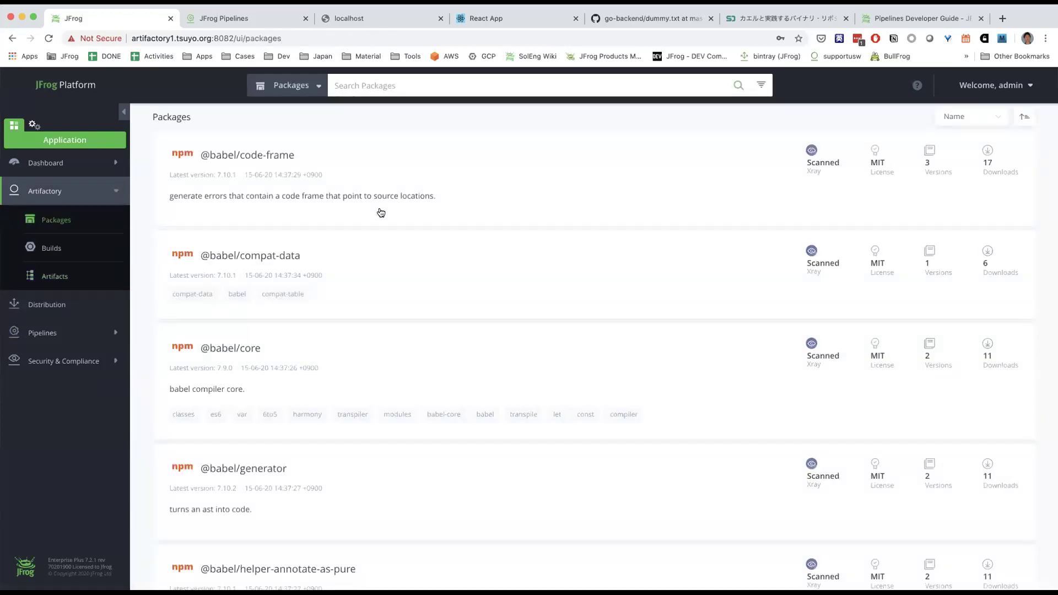
pyautogui.scroll(-1, 381, 212)
pyautogui.click(52, 248)
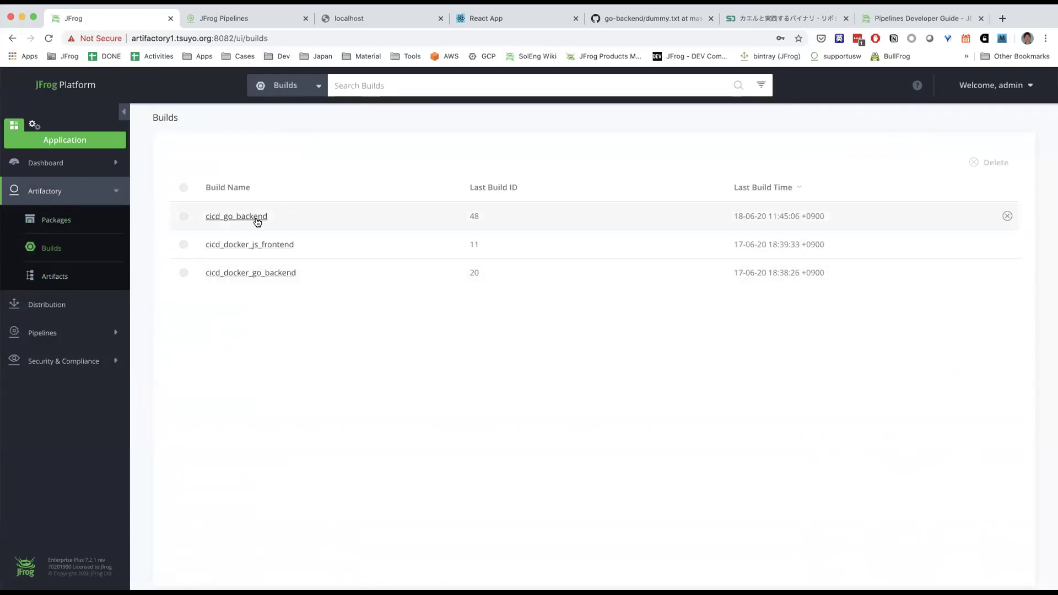
# - Compare the latest pipeline run number with Artifactory's builds list and open the cicd_go_backend build history
pyautogui.click(253, 18)
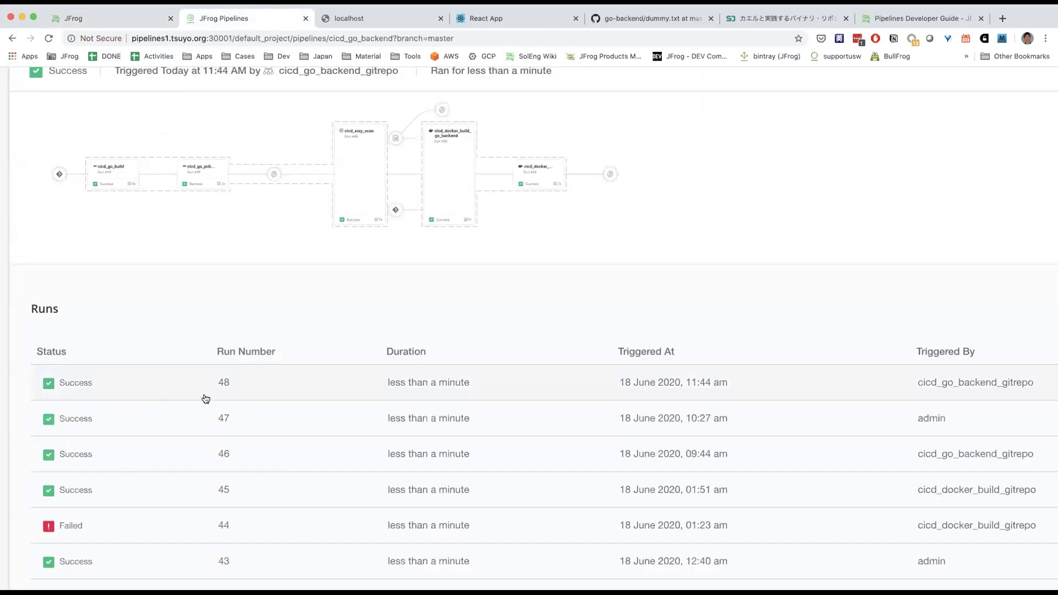
pyautogui.click(132, 19)
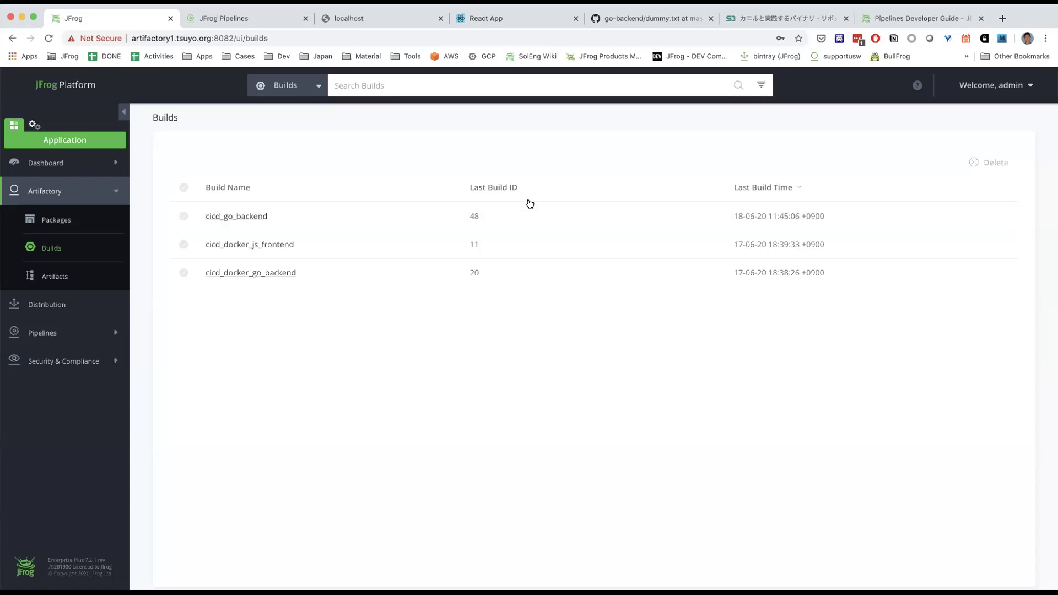
pyautogui.click(246, 215)
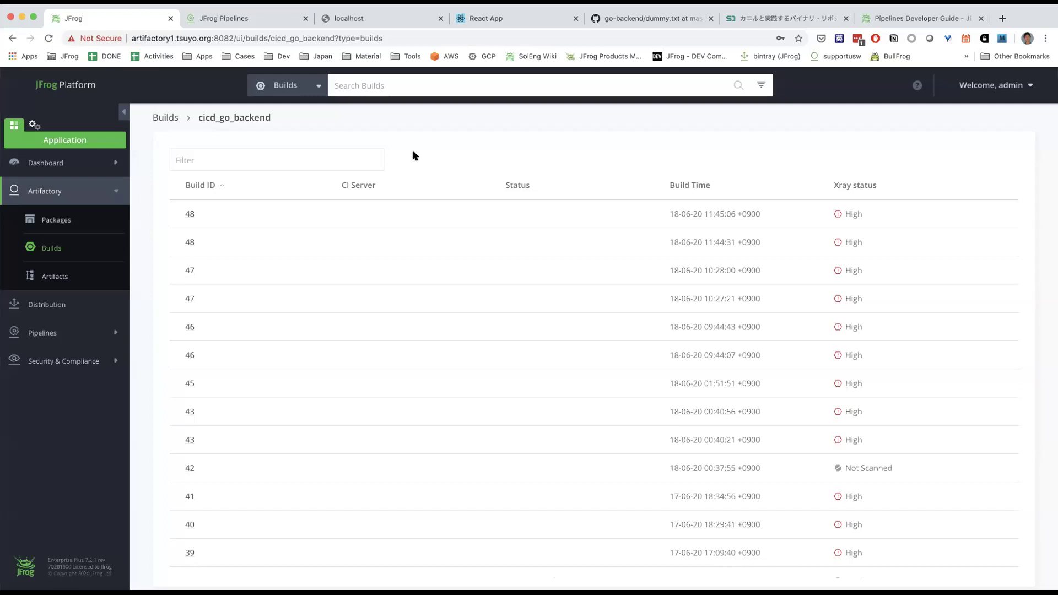
# - Open the cicd_go_backend build 48 started at 11:44:31 and inspect the artifact of its cicd_go_backend module
pyautogui.click(189, 243)
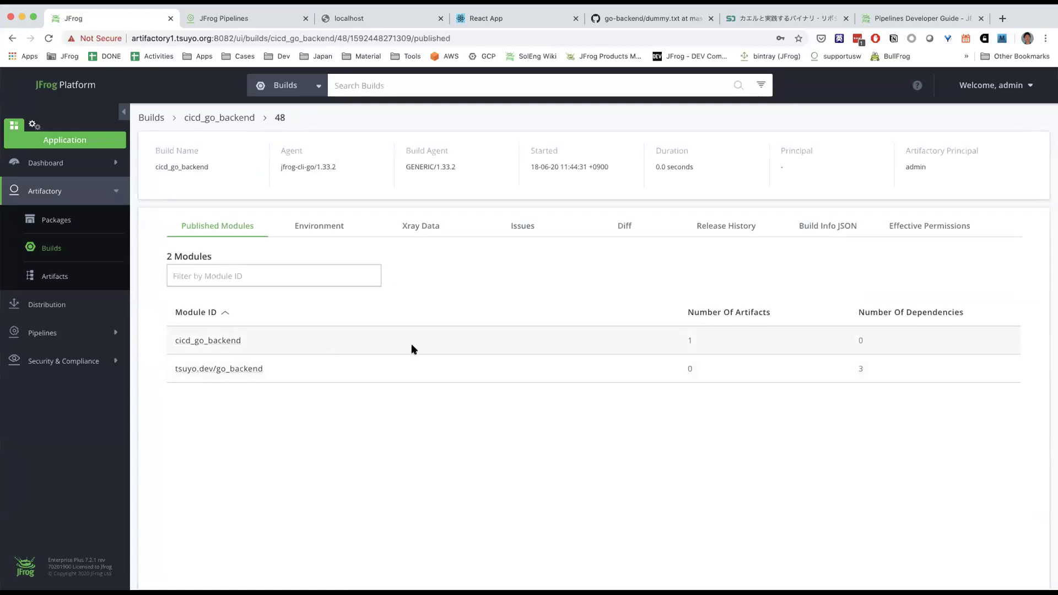
pyautogui.click(231, 341)
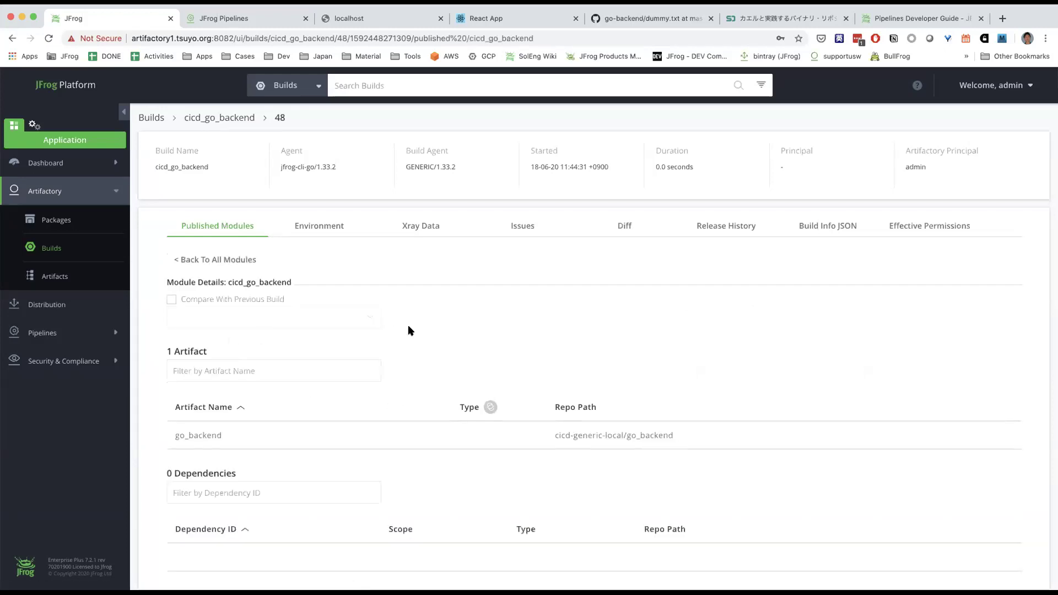
pyautogui.scroll(-1, 409, 330)
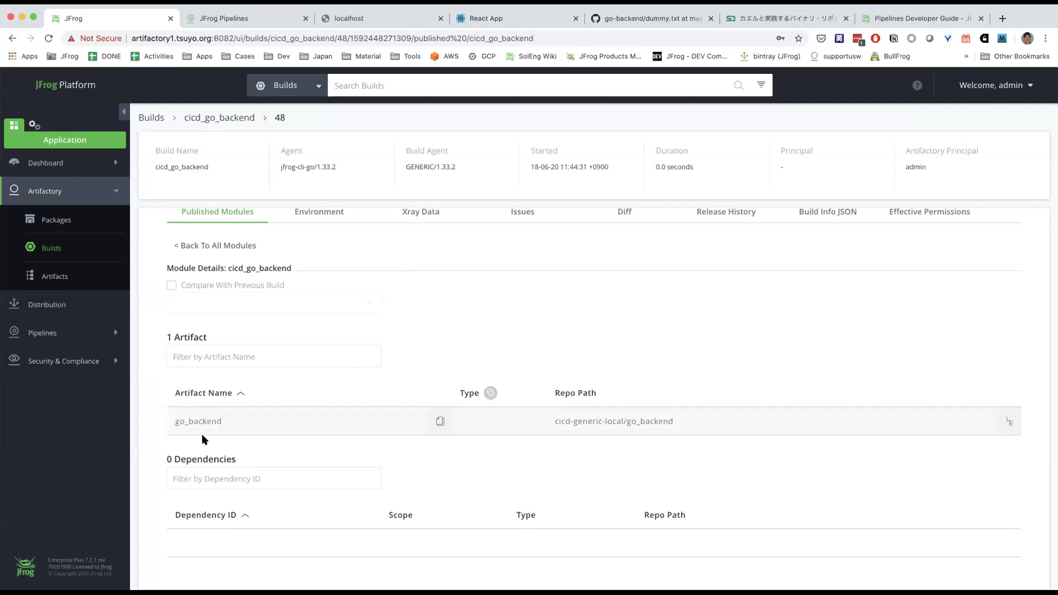
# - Return to the build history, reopen the 11:44:31 build 48 and review the dependencies of its tsuyo.dev/go_backend module
pyautogui.click(234, 122)
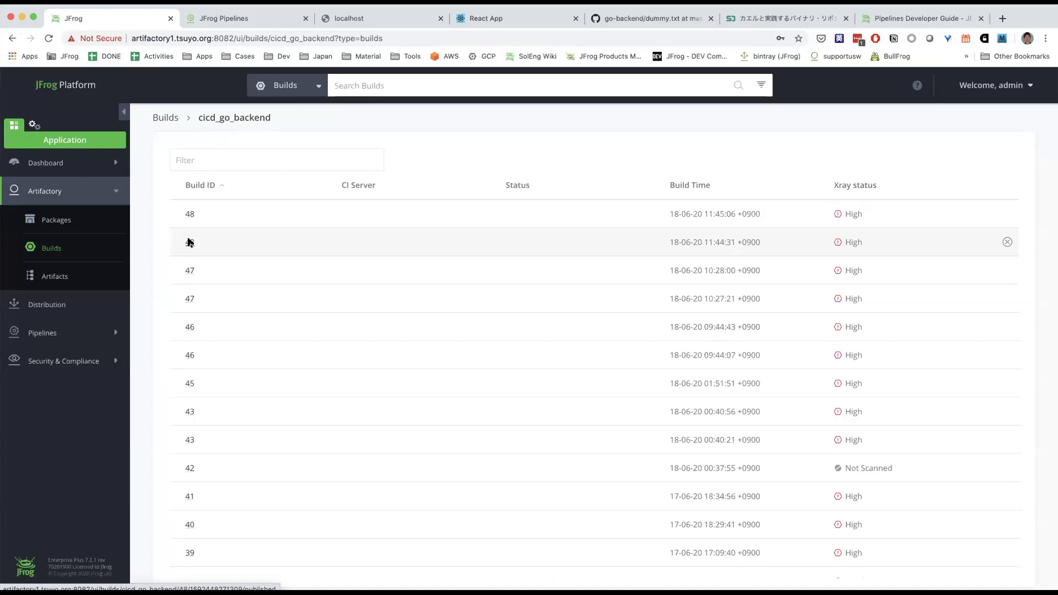
pyautogui.click(189, 241)
pyautogui.click(221, 376)
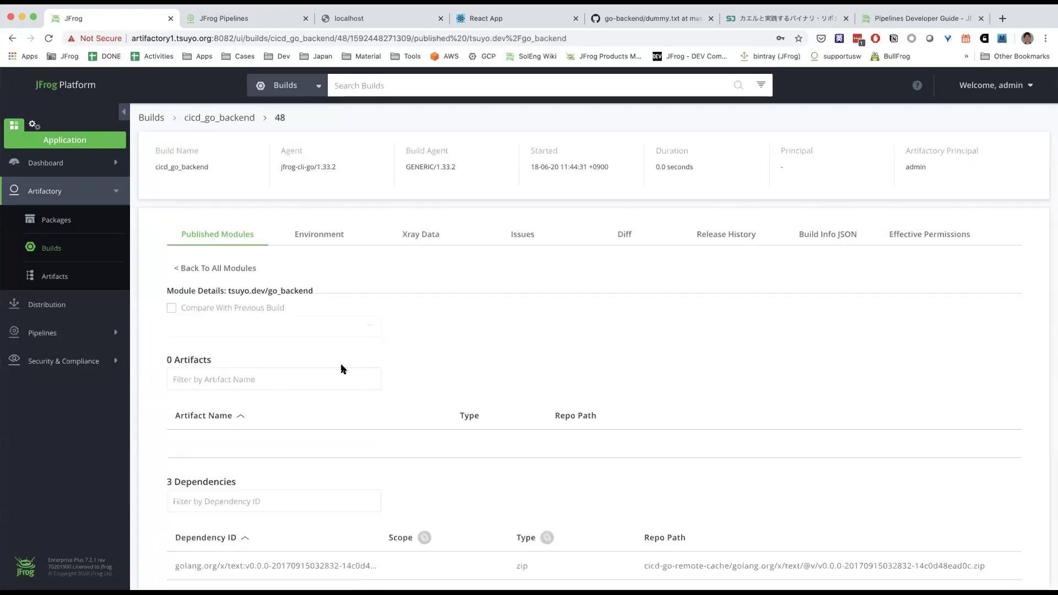
pyautogui.scroll(-2, 385, 366)
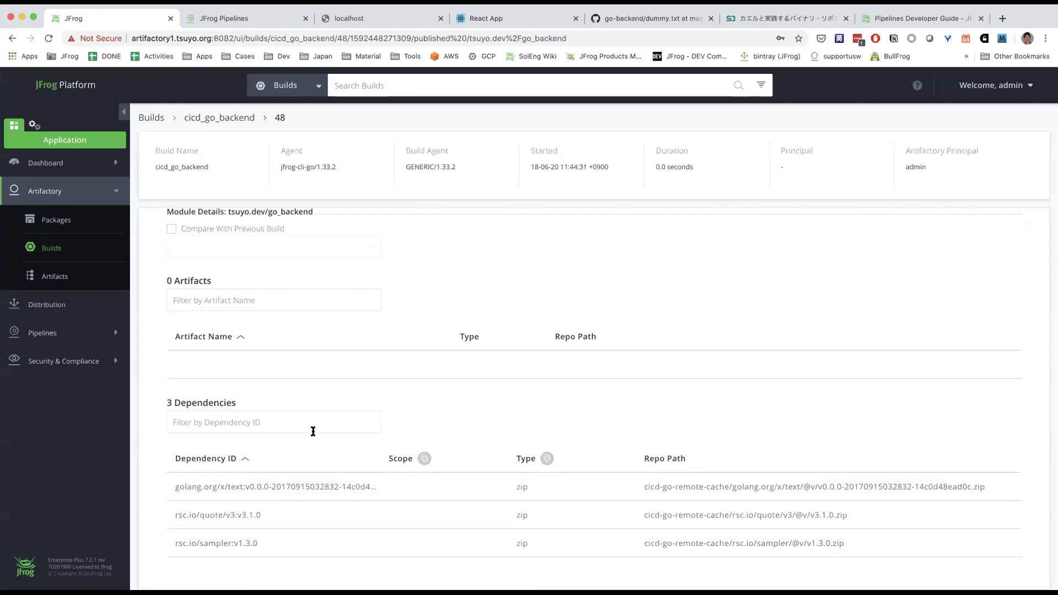
pyautogui.scroll(2, 399, 274)
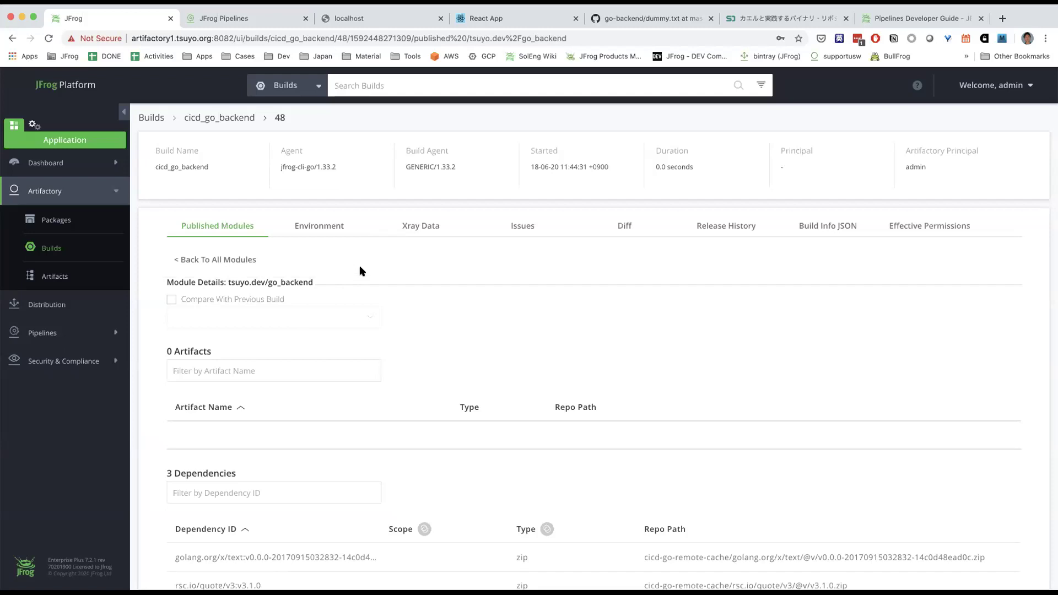
# - Look through the environment variables recorded for build 48
pyautogui.click(327, 231)
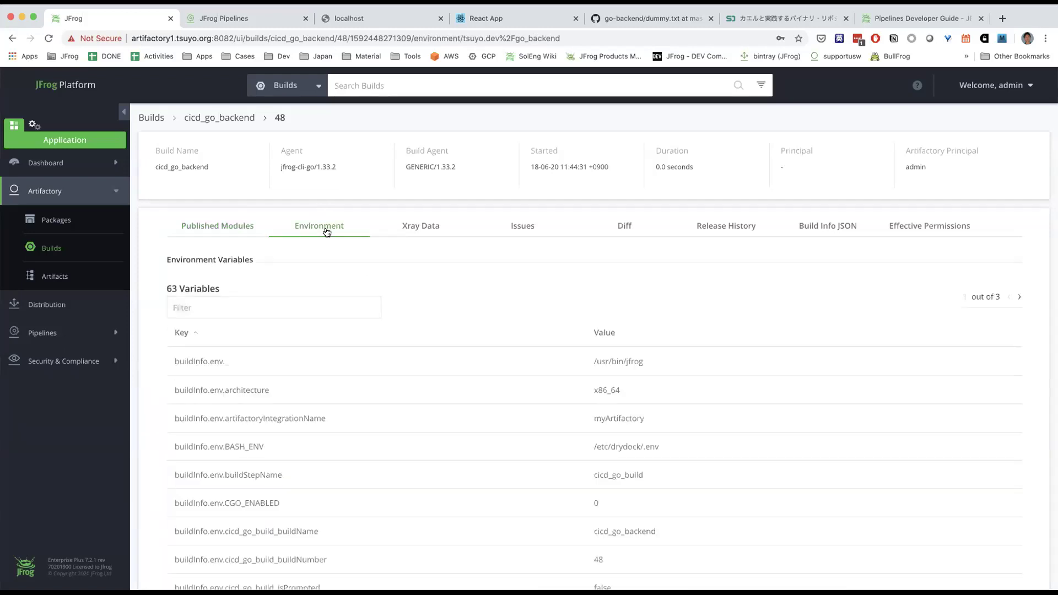
pyautogui.scroll(-3, 376, 339)
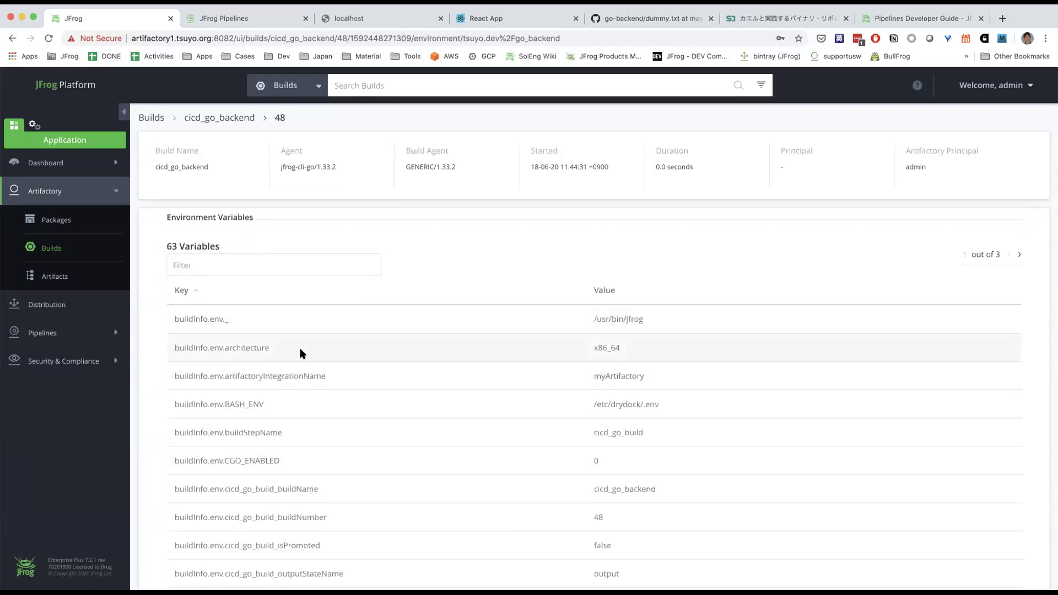
pyautogui.scroll(-9, 302, 353)
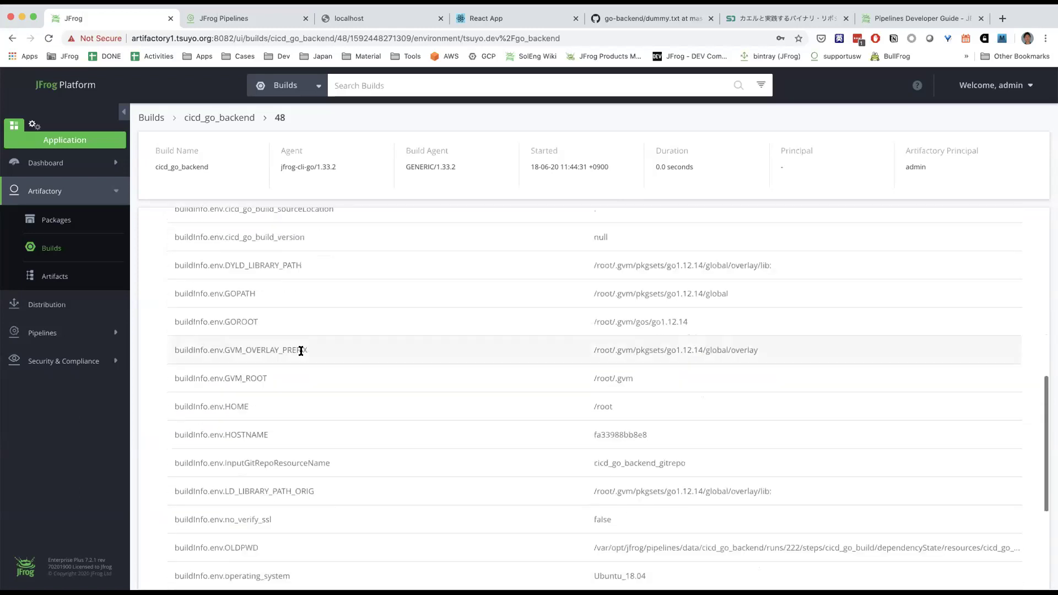
pyautogui.scroll(-6, 301, 351)
pyautogui.scroll(17, 301, 351)
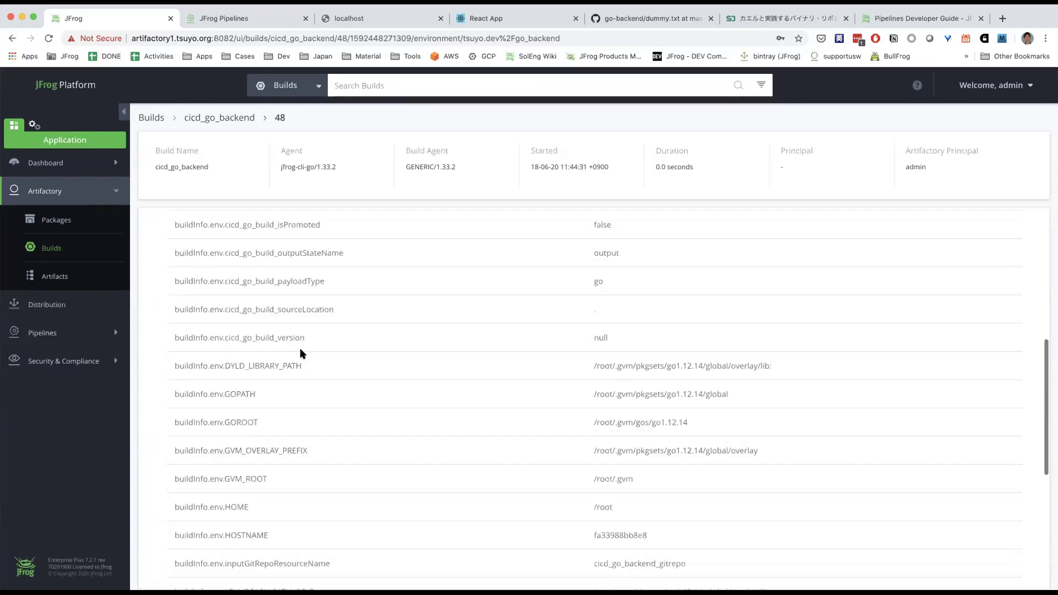
# - View the Xray data of build 48 and show its security issues
pyautogui.click(433, 223)
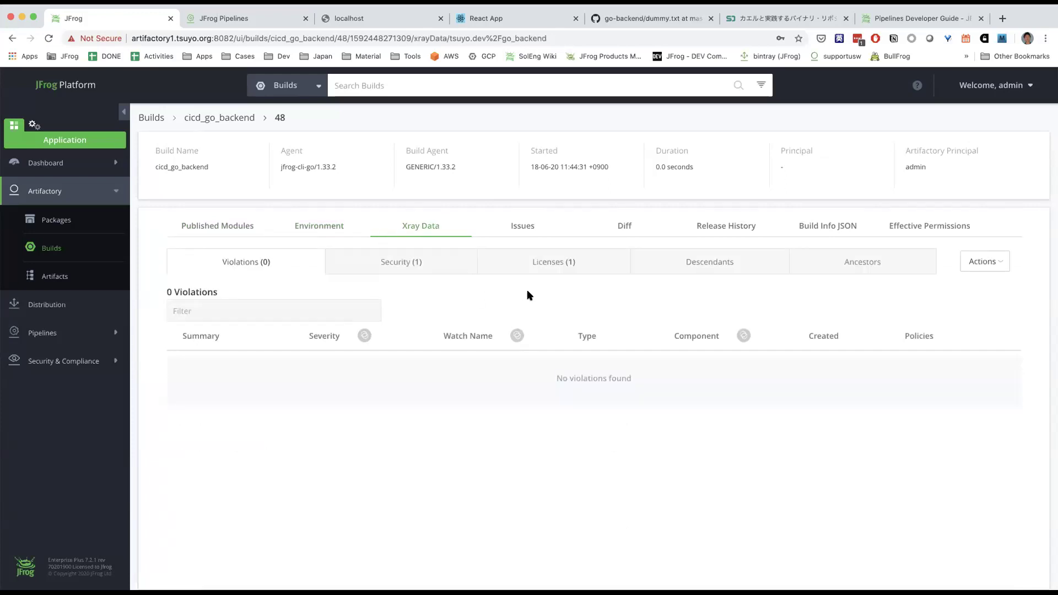
pyautogui.click(420, 262)
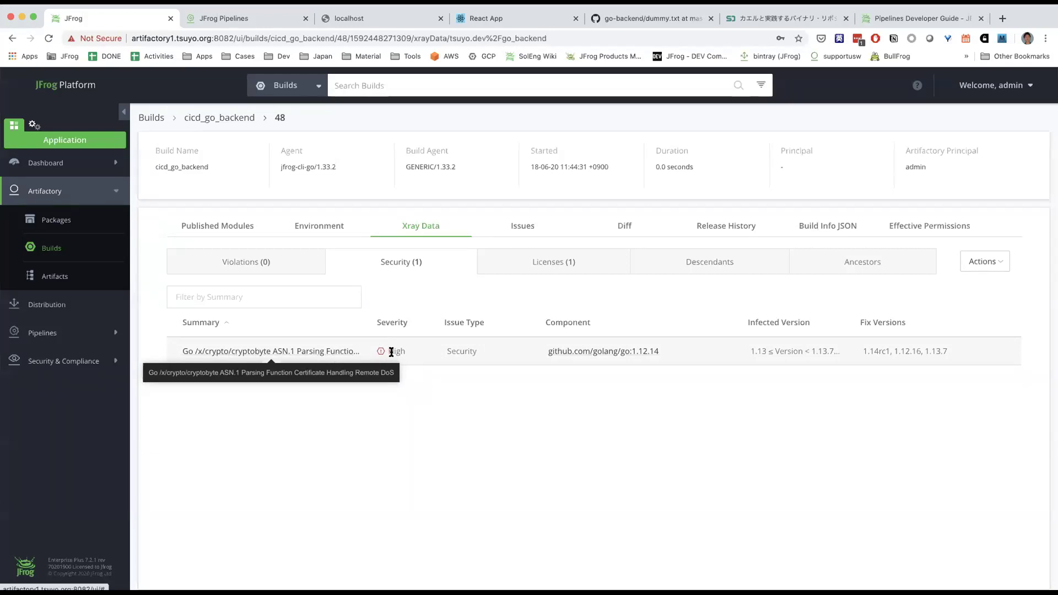
# - Review the discovered licenses and the components with unknown licenses in the Xray data of build 48
pyautogui.click(571, 264)
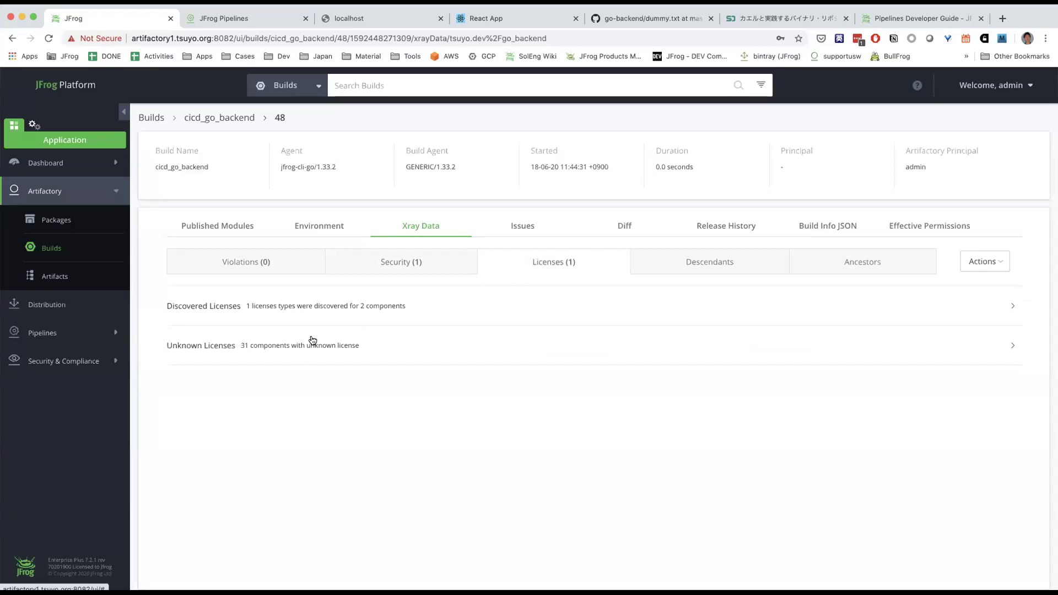
pyautogui.click(342, 307)
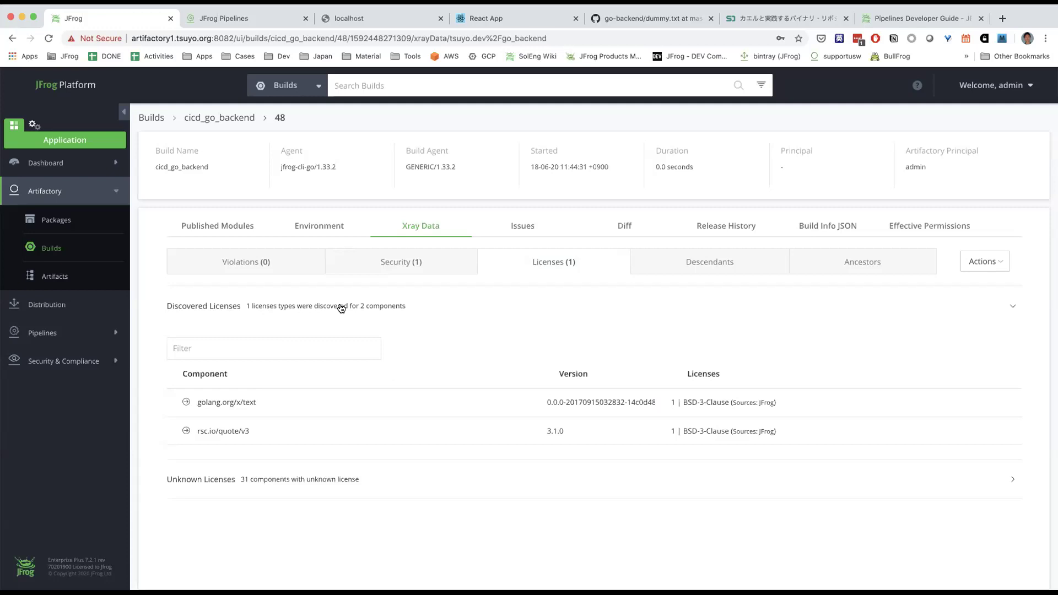
pyautogui.click(342, 308)
pyautogui.click(319, 345)
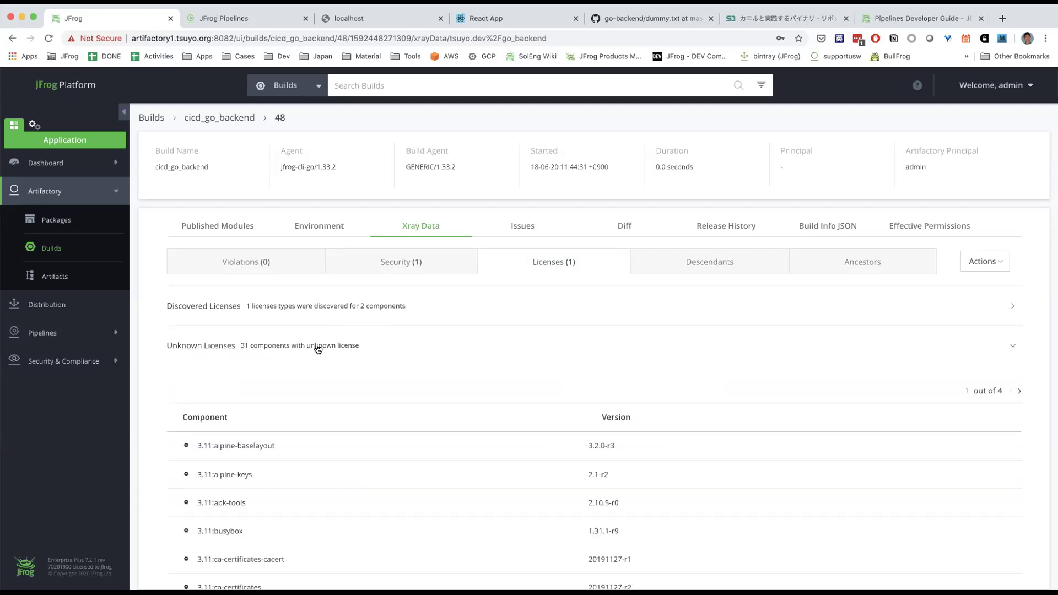
pyautogui.click(319, 346)
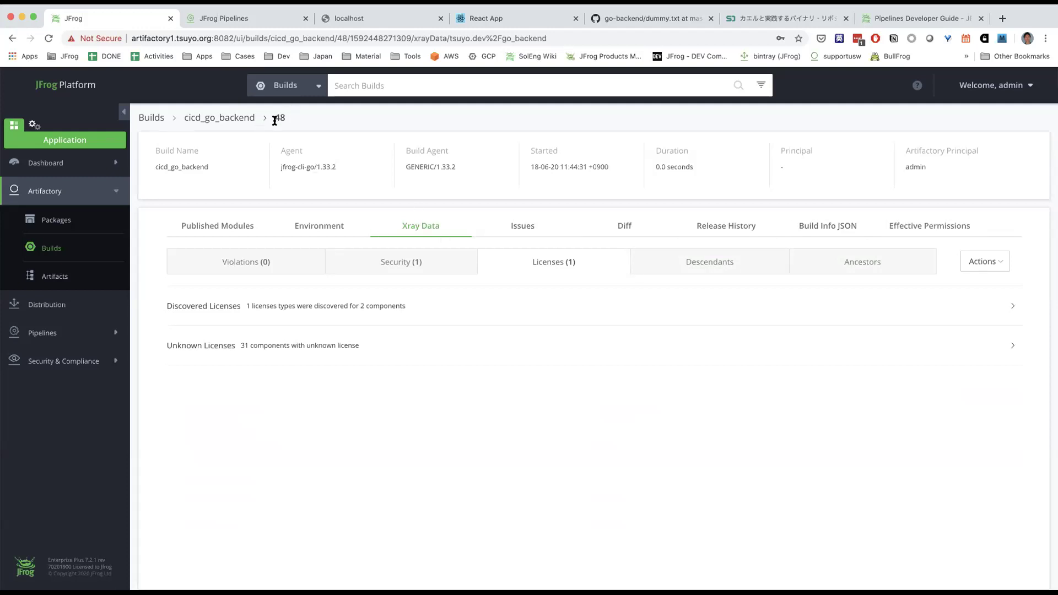
# - Compare build 48 against the second build 47 entry and review the differences in artifacts and dependencies
pyautogui.click(625, 227)
pyautogui.click(367, 271)
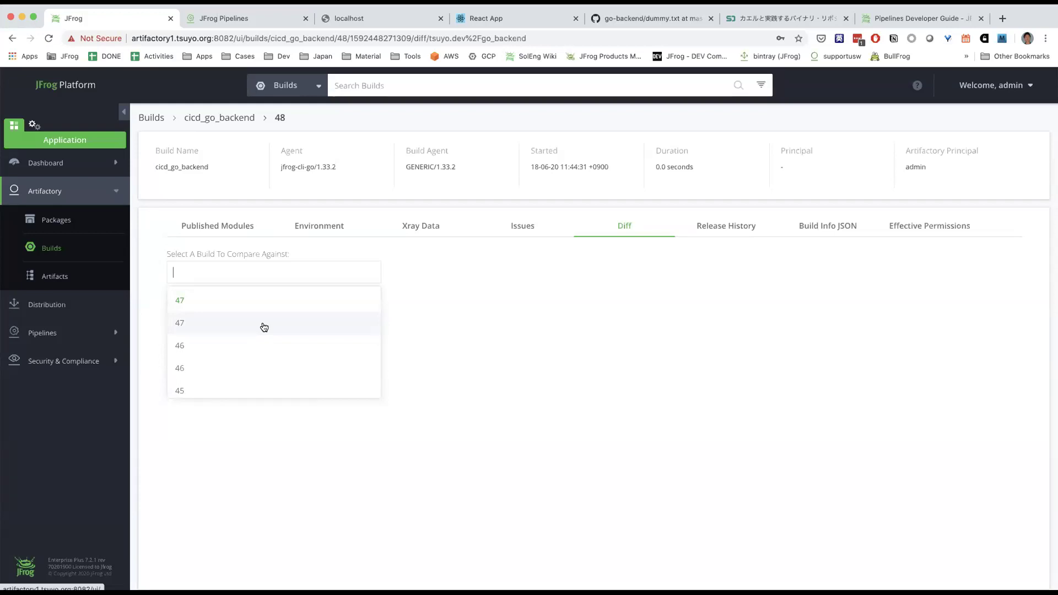
pyautogui.click(293, 323)
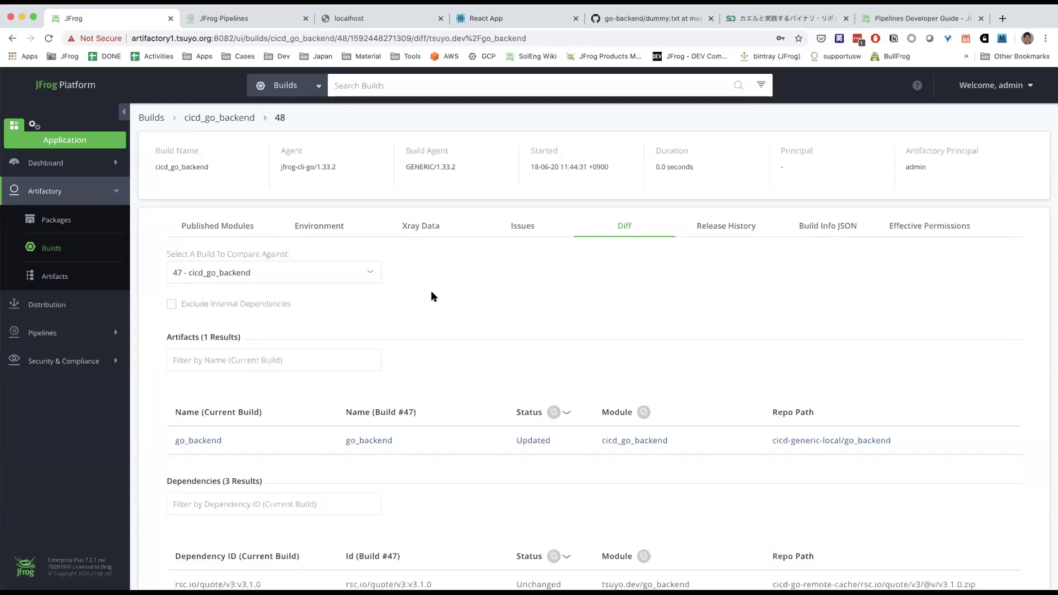
pyautogui.scroll(-1, 437, 291)
pyautogui.scroll(-2, 436, 295)
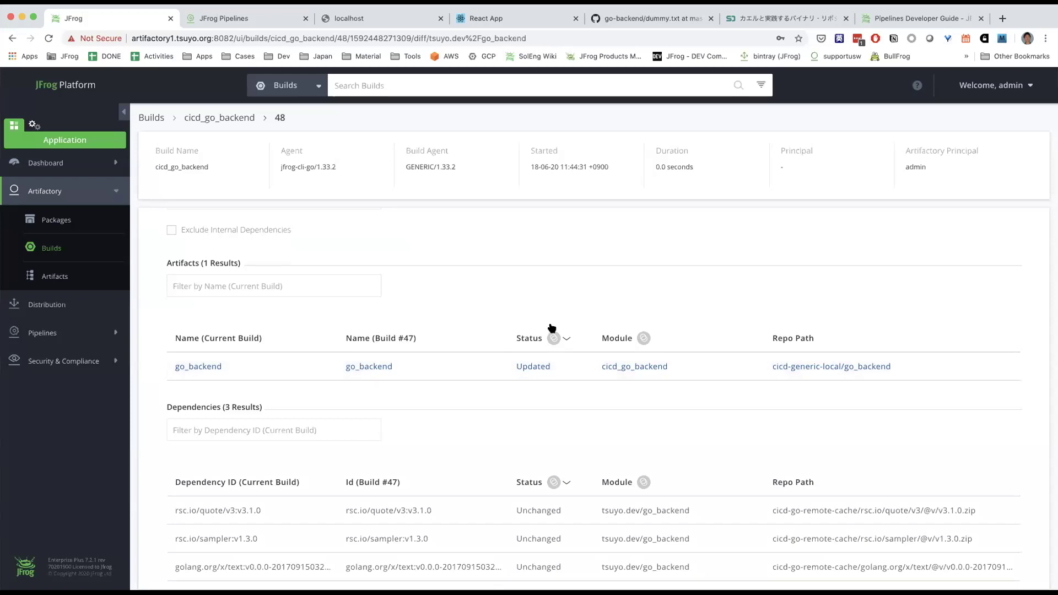
pyautogui.scroll(-1, 579, 364)
pyautogui.scroll(-4, 580, 363)
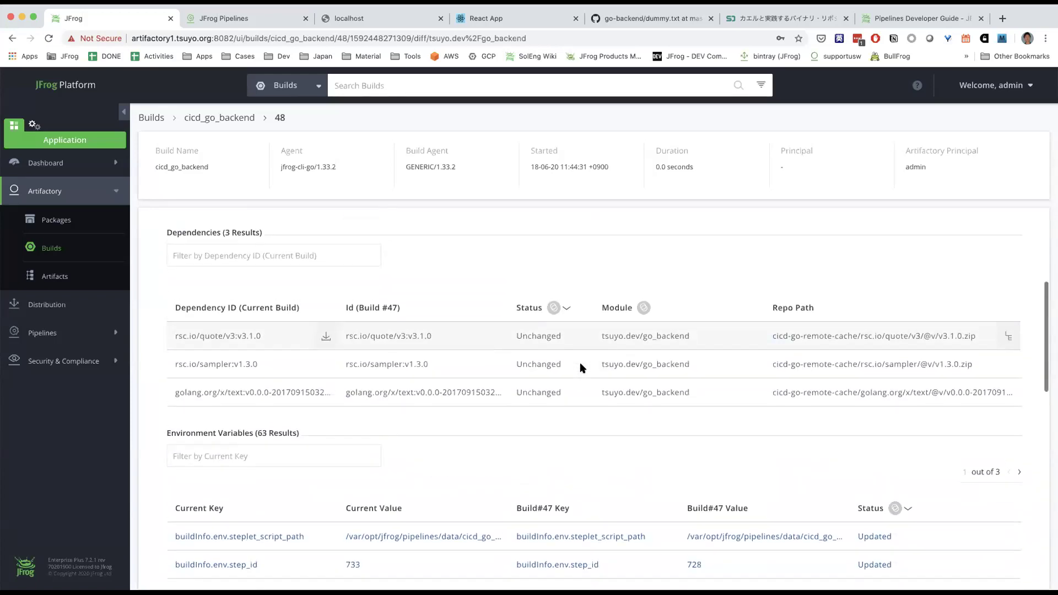
pyautogui.scroll(-6, 675, 356)
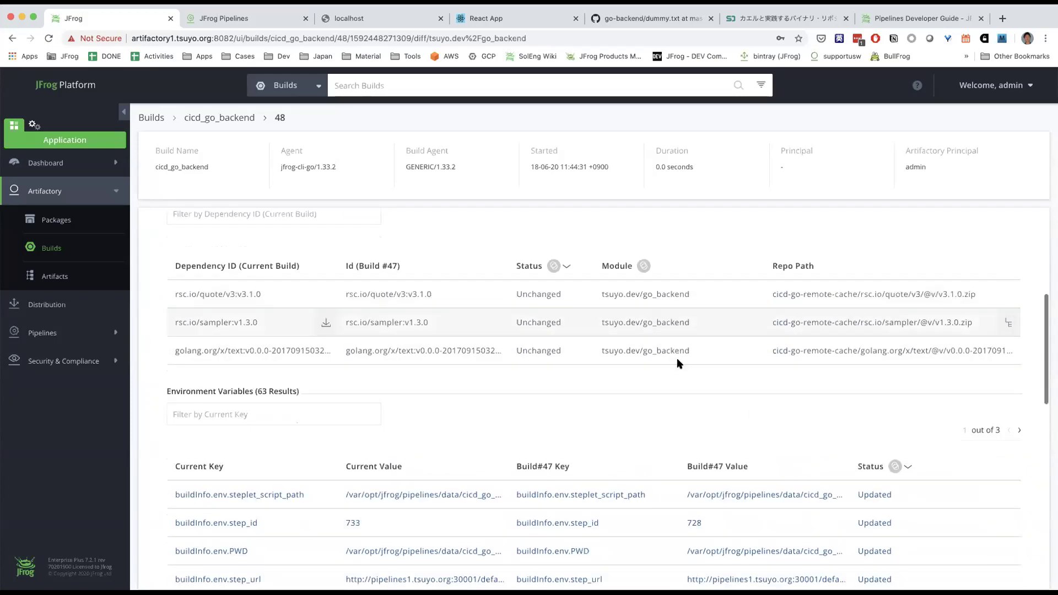
# - Examine the environment variable differences between build 48 and build 47, such as run number, step ID and trigger source
pyautogui.scroll(-1, 679, 363)
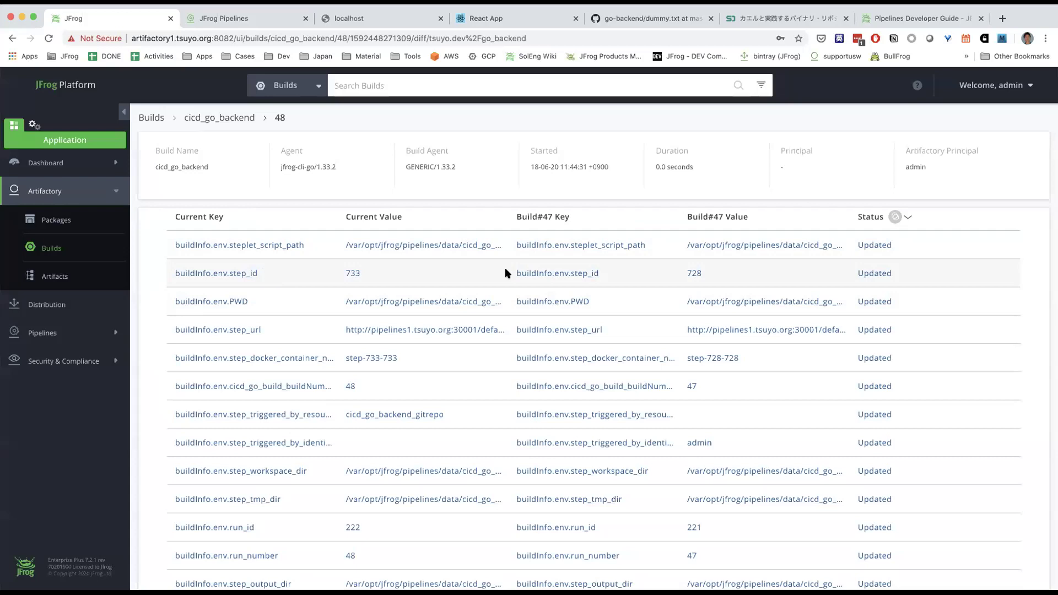
pyautogui.scroll(-3, 551, 283)
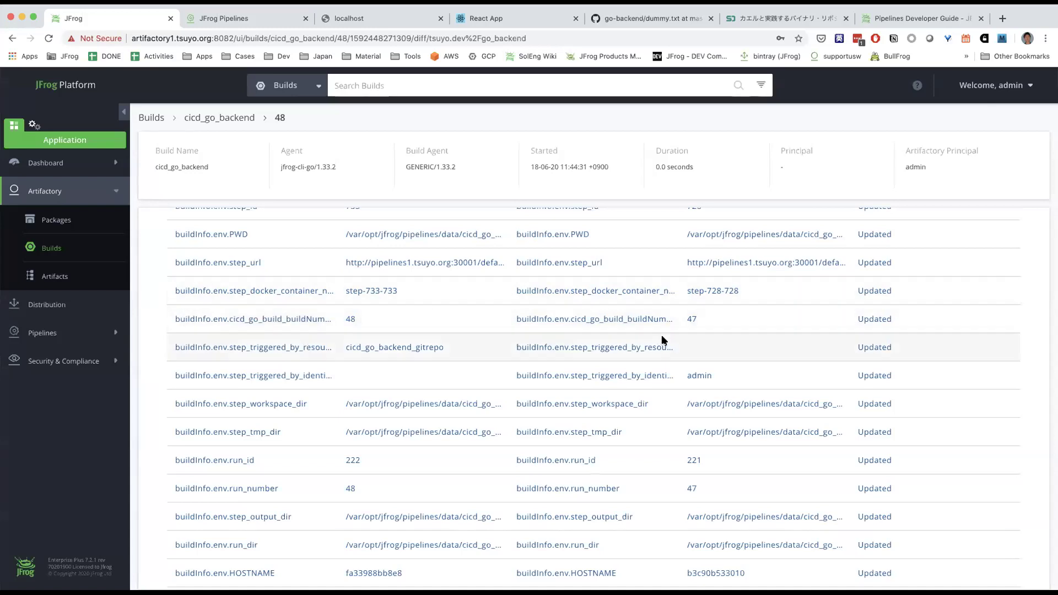
pyautogui.scroll(-13, 663, 340)
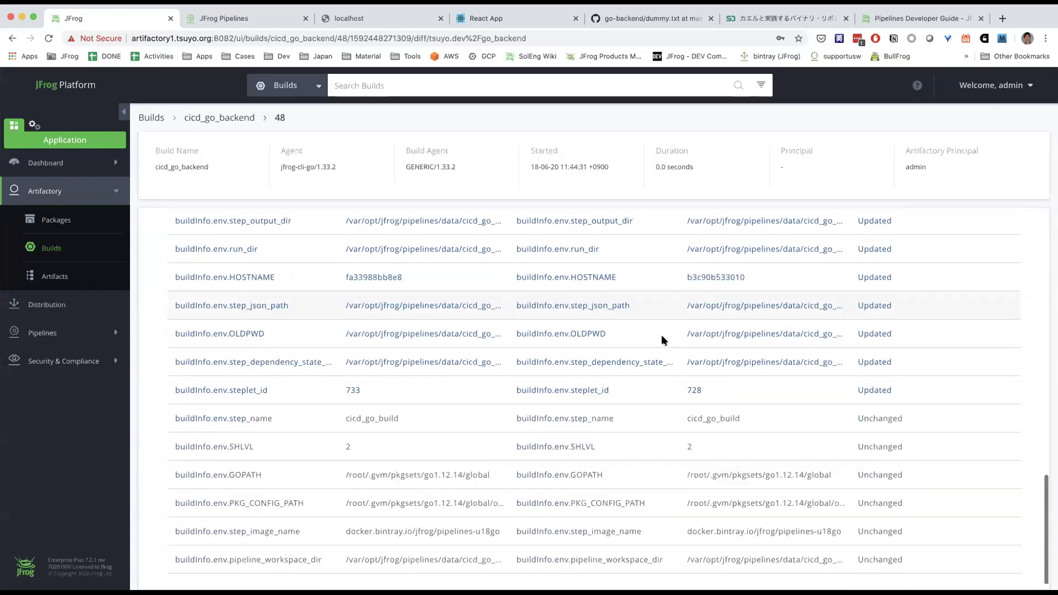
pyautogui.scroll(2, 664, 340)
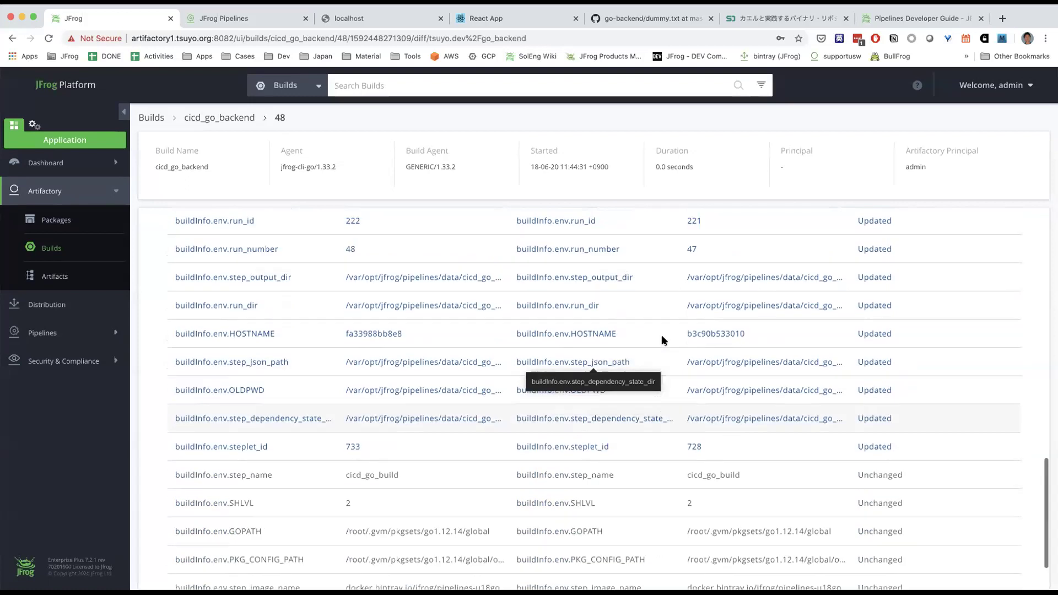
pyautogui.scroll(10, 662, 340)
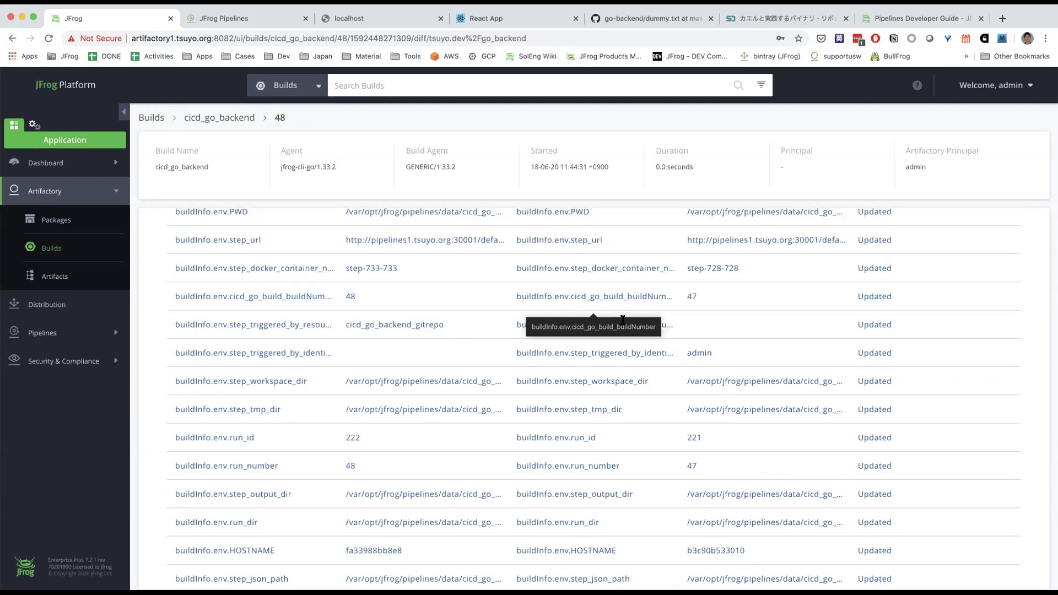
pyautogui.scroll(-3, 625, 330)
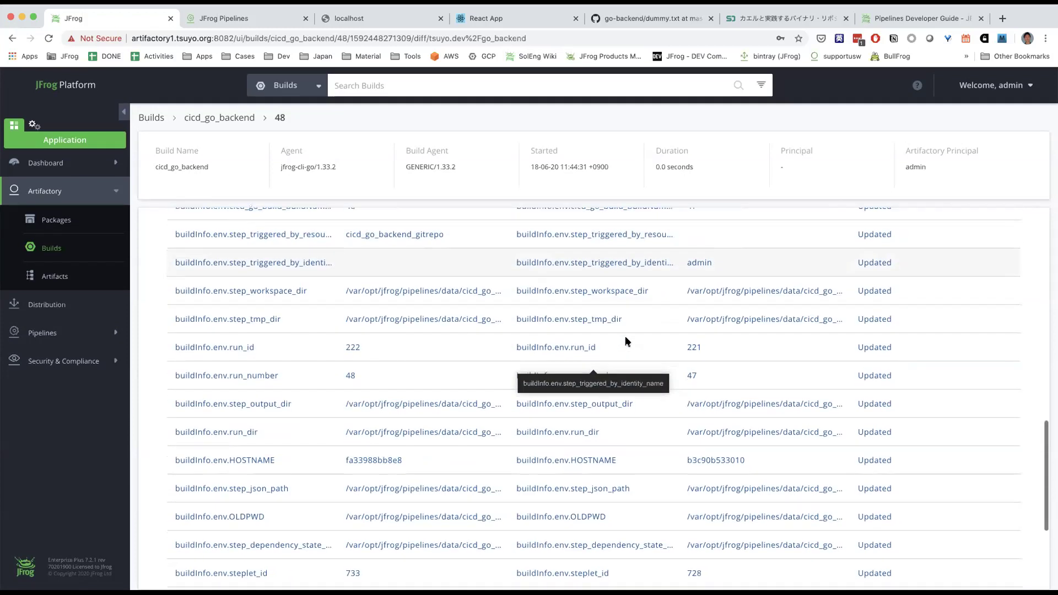
pyautogui.scroll(-1, 625, 341)
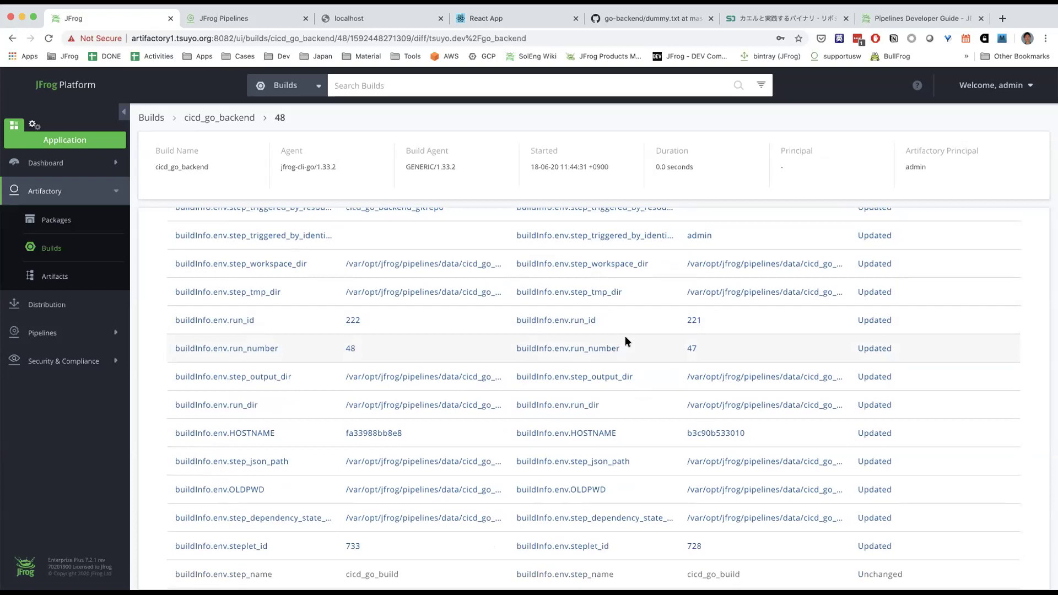
pyautogui.scroll(-4, 625, 342)
pyautogui.scroll(-2, 626, 337)
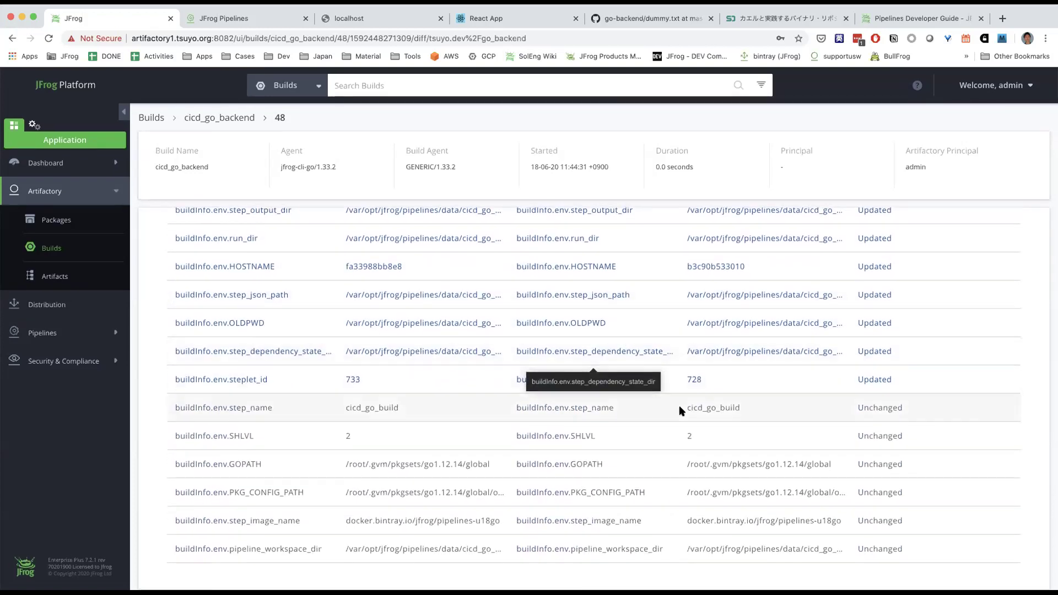
pyautogui.scroll(9, 681, 410)
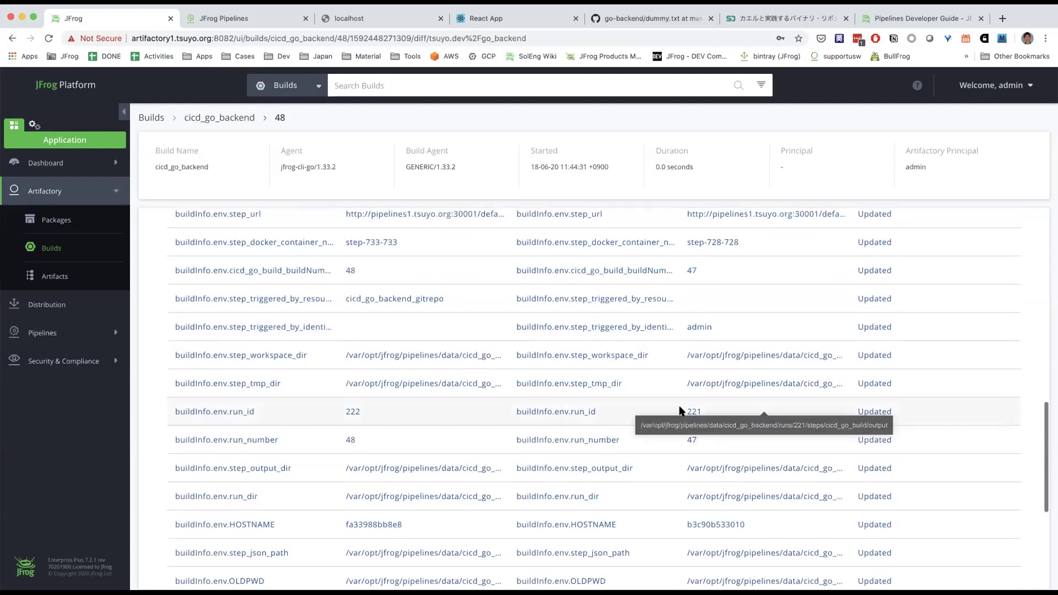
pyautogui.scroll(15, 680, 410)
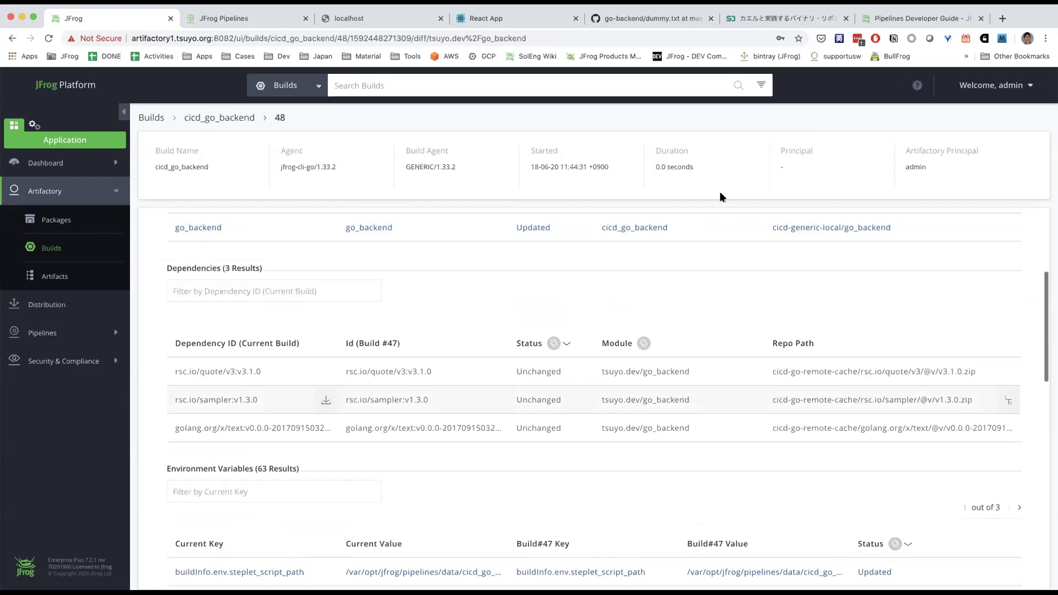
pyautogui.scroll(7, 690, 285)
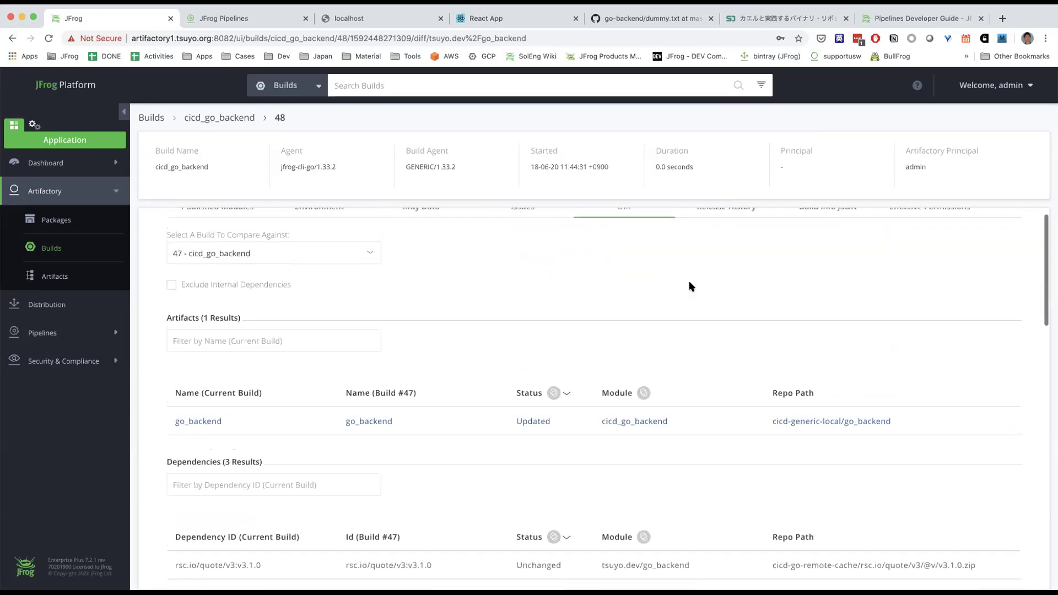
pyautogui.scroll(1, 689, 286)
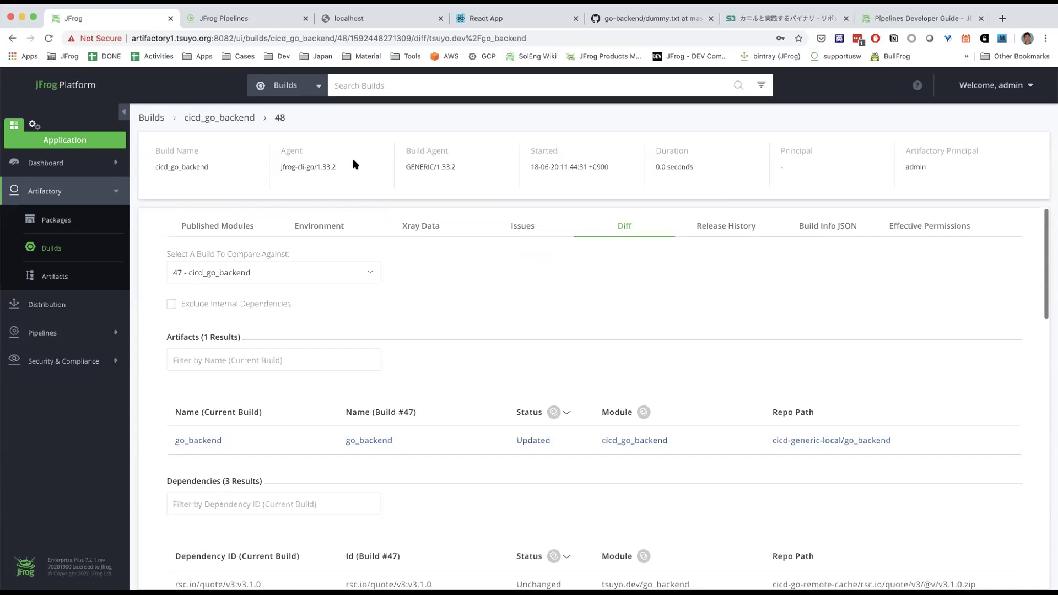
# - Open the Artifact Repository Browser and check the cicd_go_build step in the cicd_go_backend pipeline graph before returning to the repositories
pyautogui.click(230, 119)
pyautogui.click(54, 276)
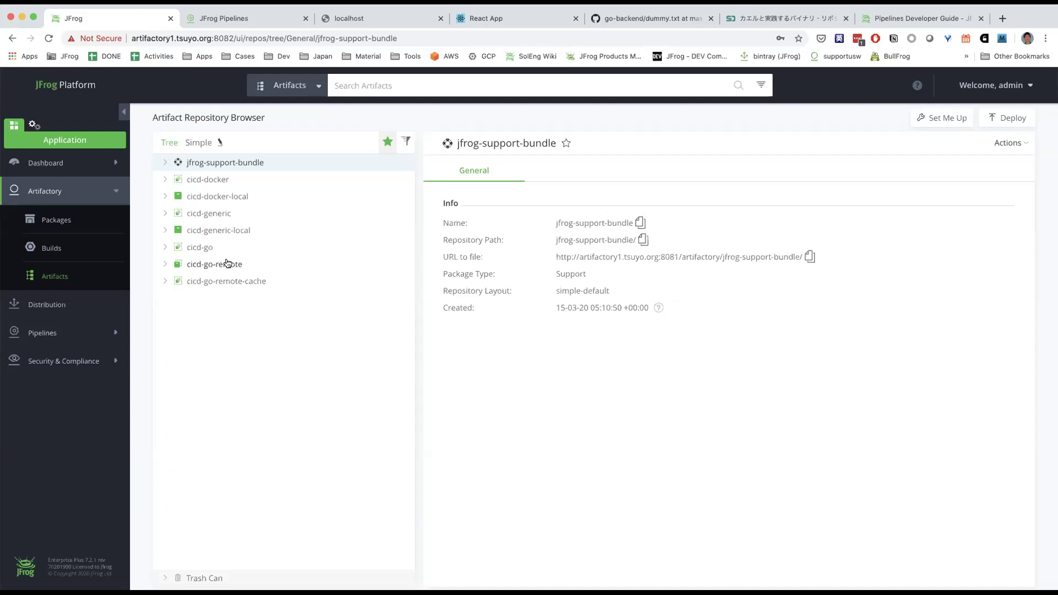
pyautogui.click(248, 18)
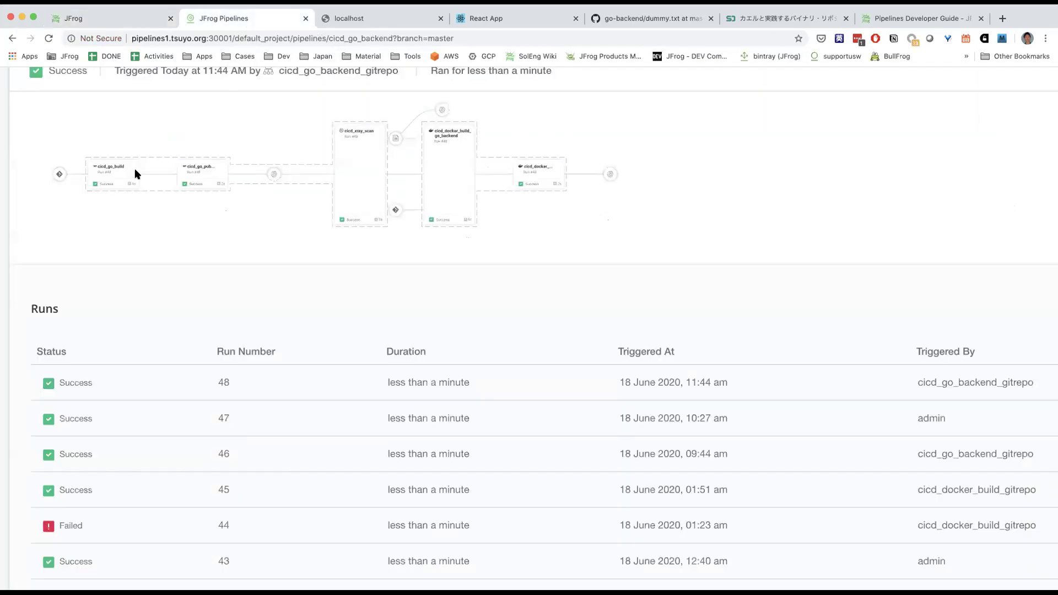
pyautogui.scroll(5, 163, 225)
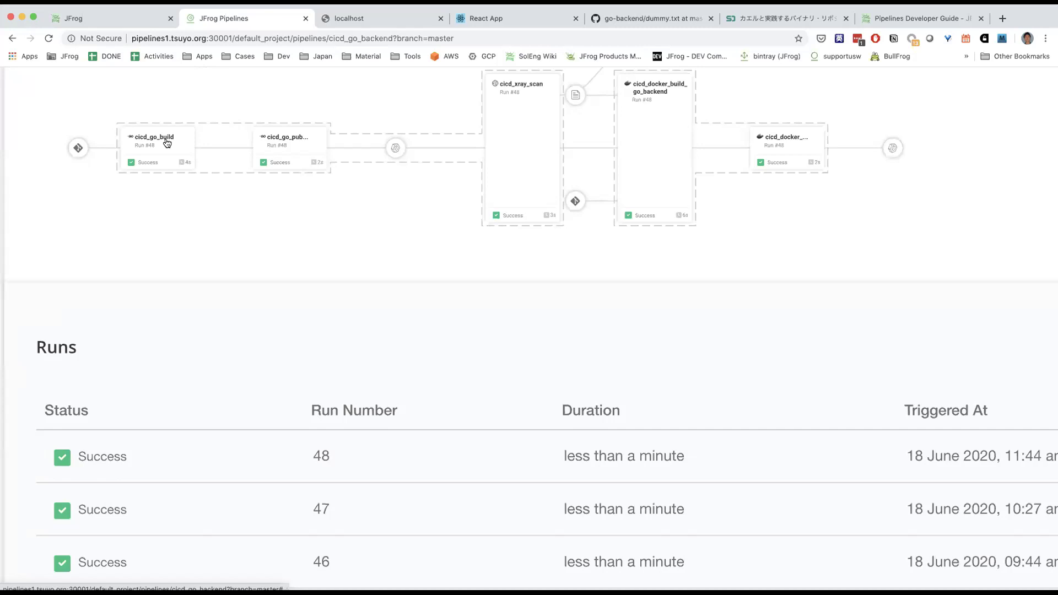
pyautogui.click(128, 19)
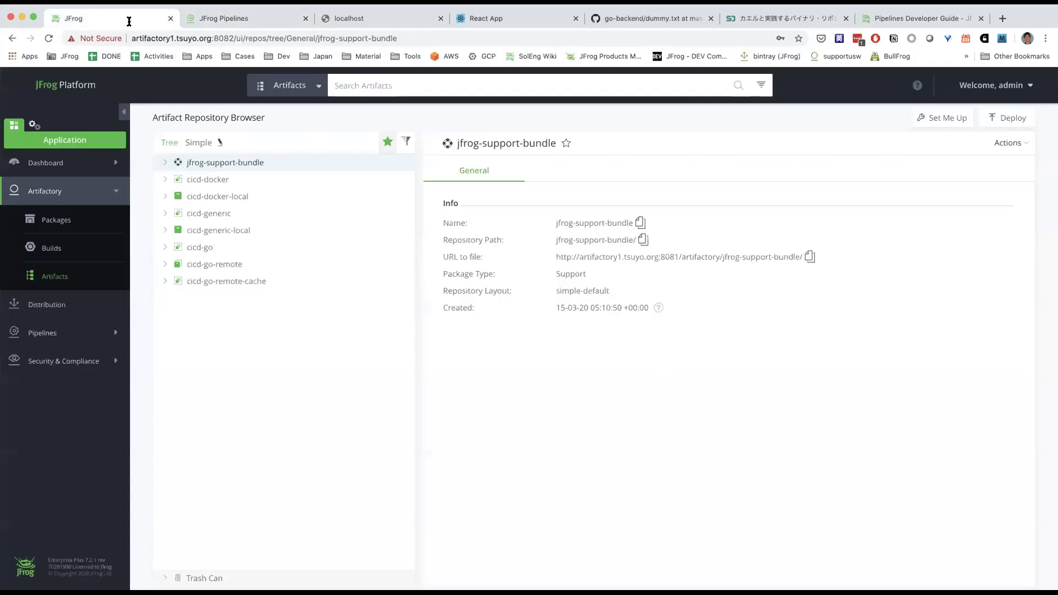
# - Expand the cicd-go-remote and cicd-go-remote-cache repositories, including their golang.org and rsc.io folders, to inspect the Go modules
pyautogui.click(164, 281)
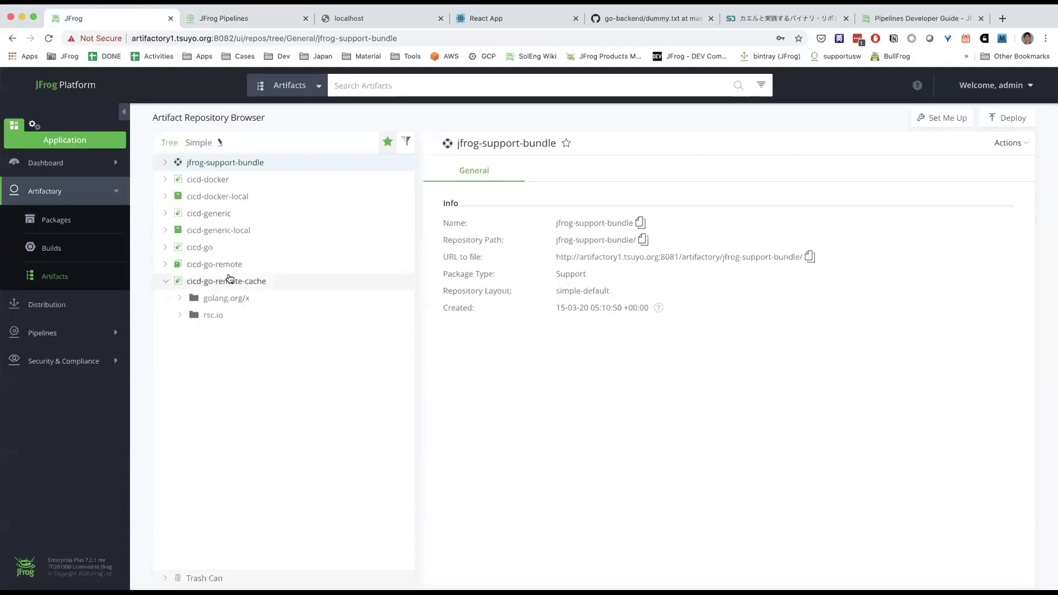
pyautogui.click(164, 265)
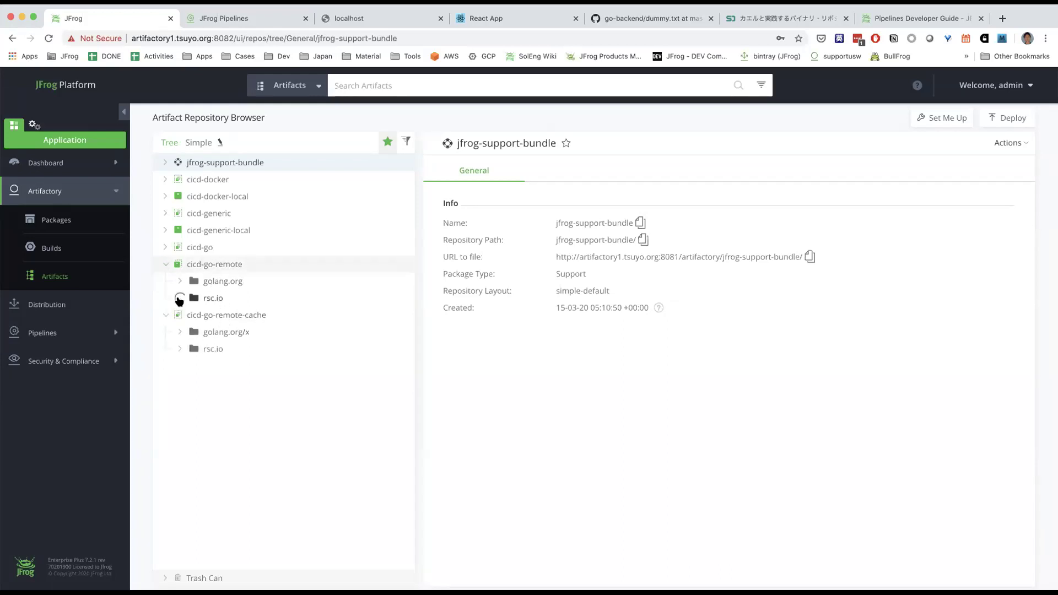
pyautogui.click(180, 298)
pyautogui.click(178, 281)
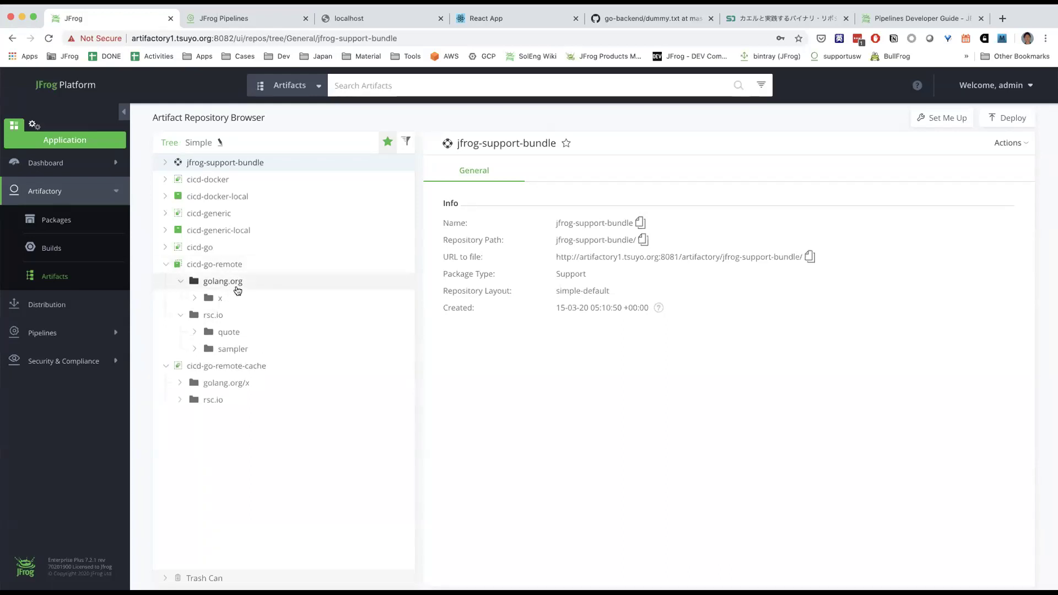
pyautogui.click(177, 388)
pyautogui.click(176, 434)
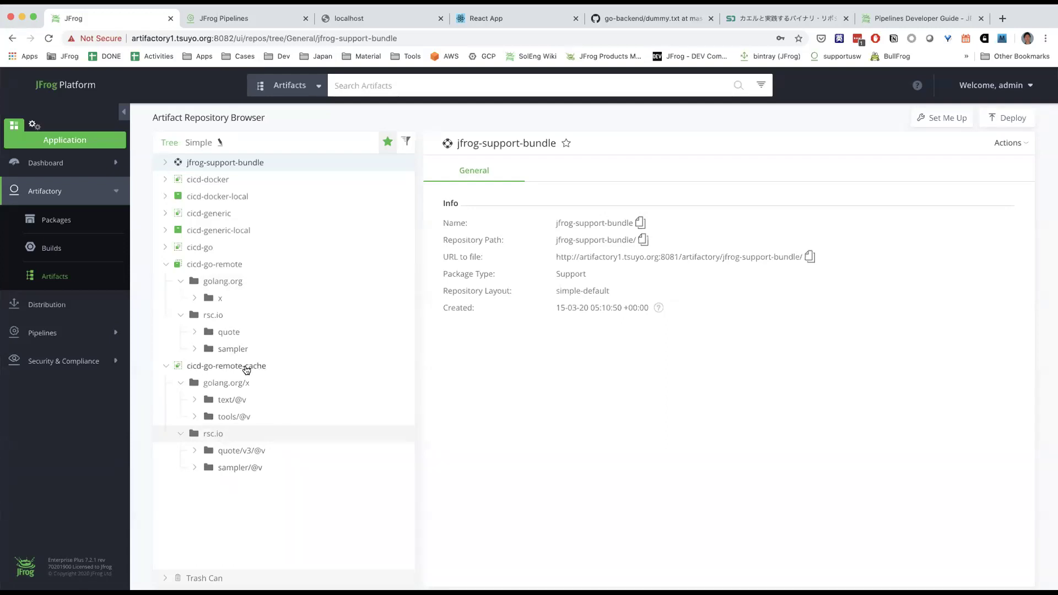
# - Expand the cicd-go repository to view its folders and collapse all the Go repositories again
pyautogui.click(165, 248)
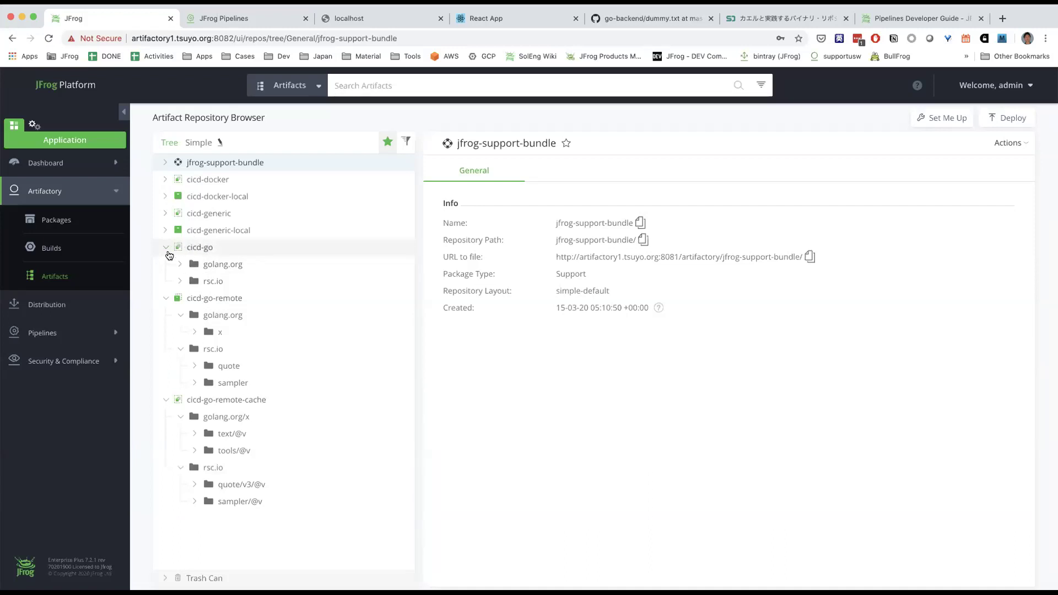
pyautogui.click(166, 299)
pyautogui.click(165, 315)
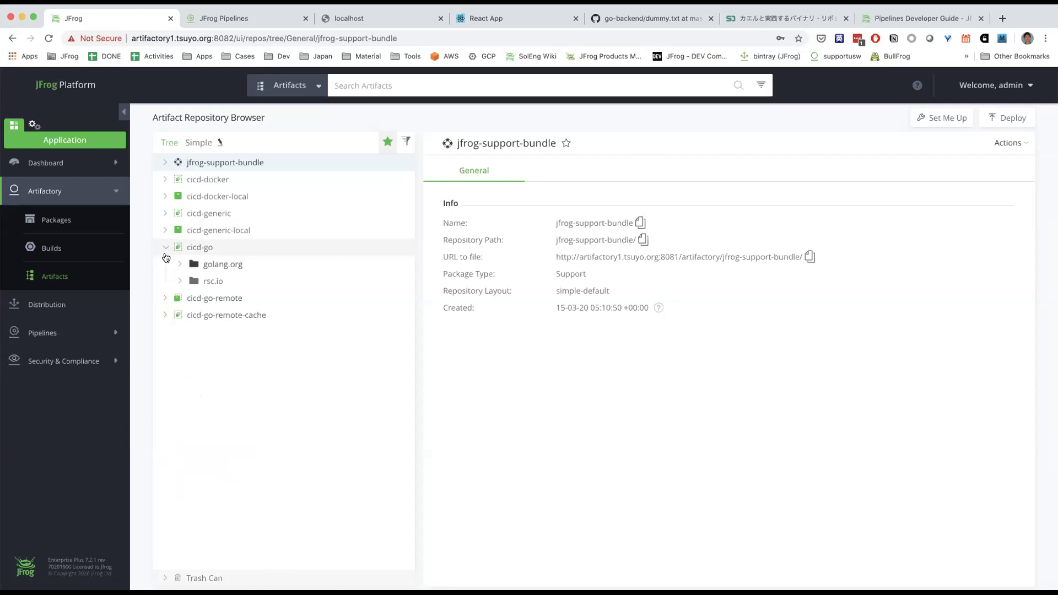
pyautogui.click(165, 248)
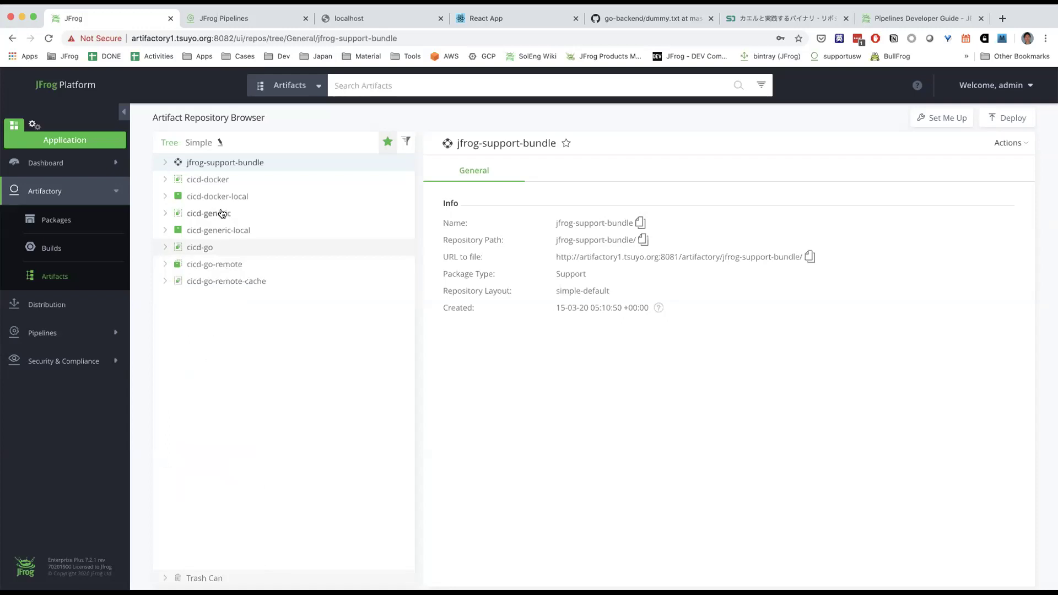
# - Check the Go publish step in the pipeline graph and expand the cicd-generic and cicd-generic-local repositories to show their go_backend files
pyautogui.click(248, 18)
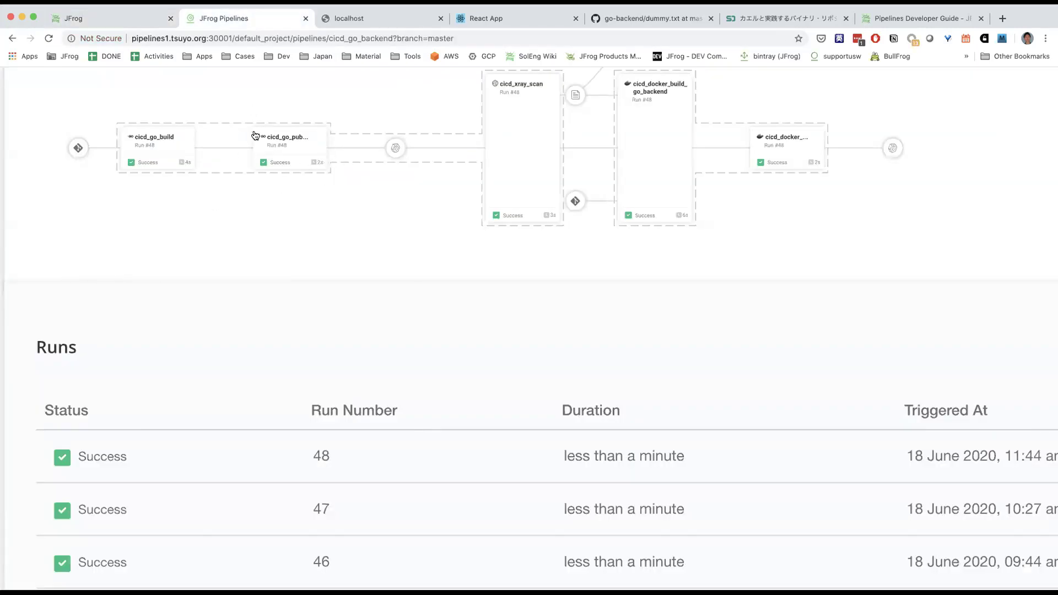
pyautogui.click(119, 23)
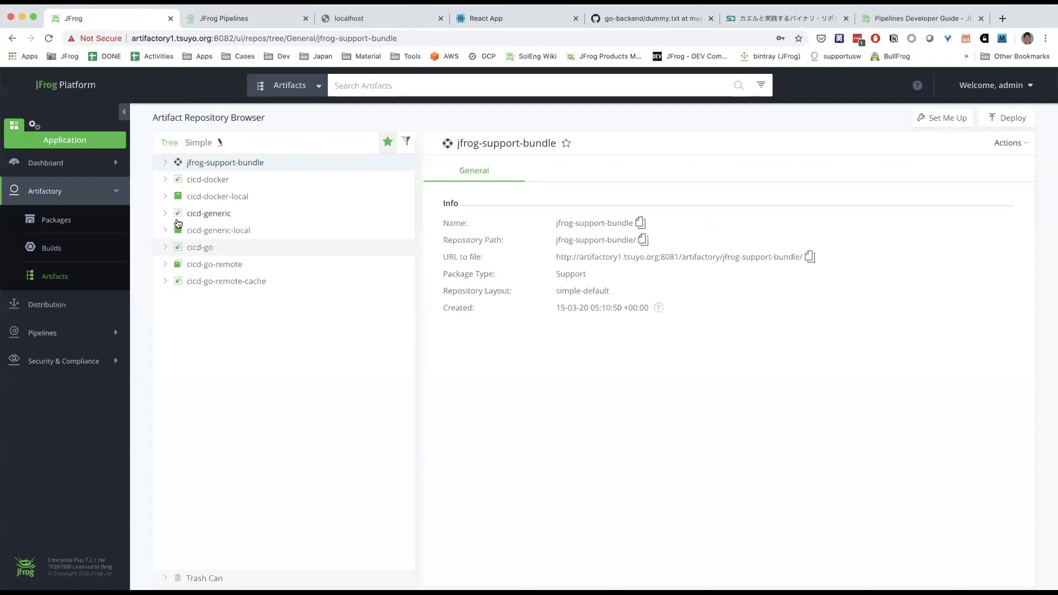
pyautogui.click(164, 214)
pyautogui.click(165, 248)
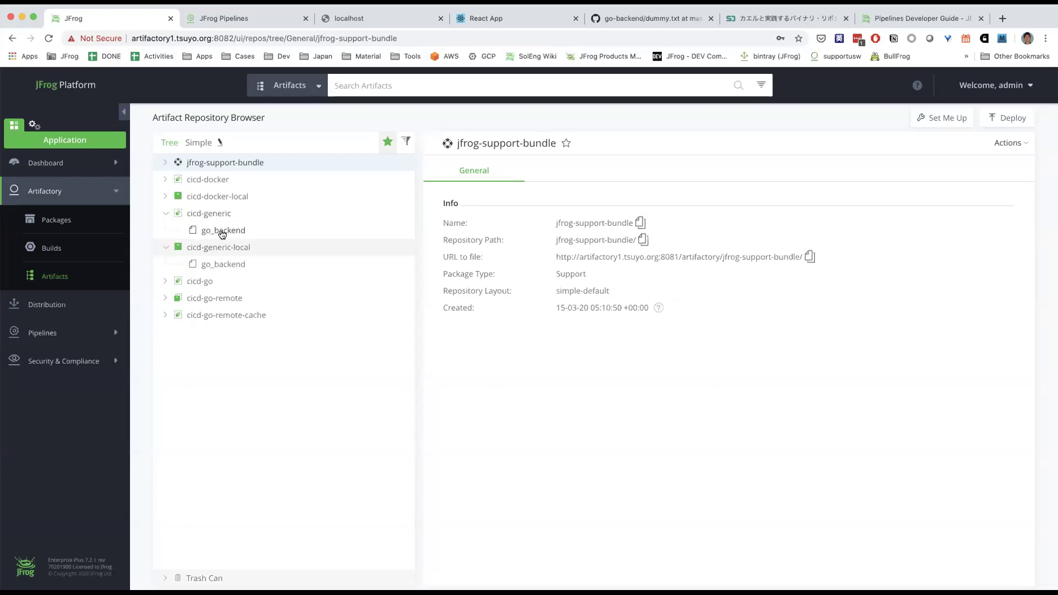
# - Check the cicd_docker_build_go_backend step in the pipeline graph and expand the cicd-docker and cicd-docker-local repositories
pyautogui.click(247, 25)
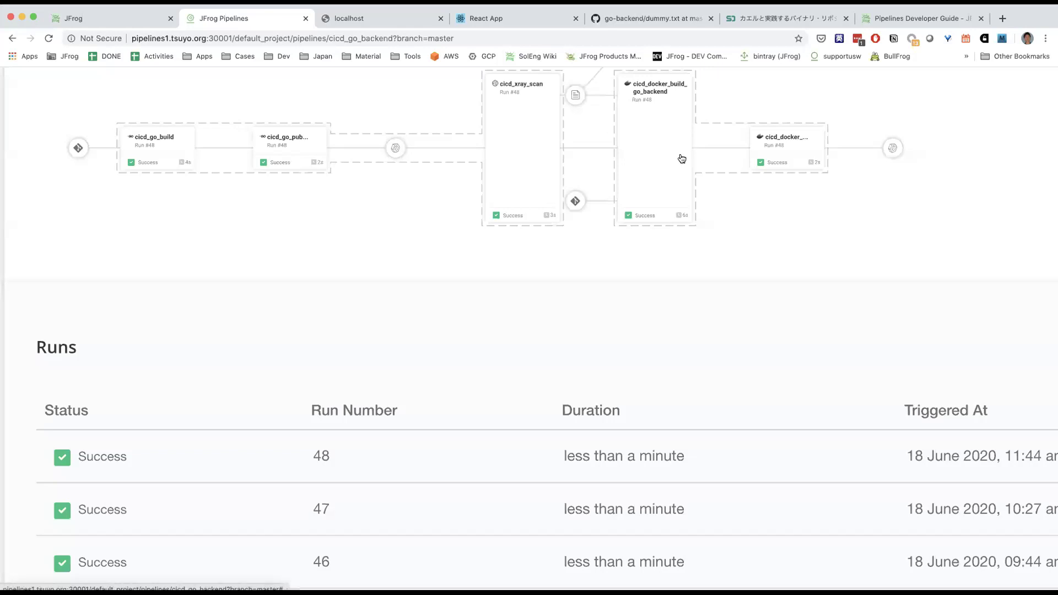
pyautogui.scroll(2, 681, 159)
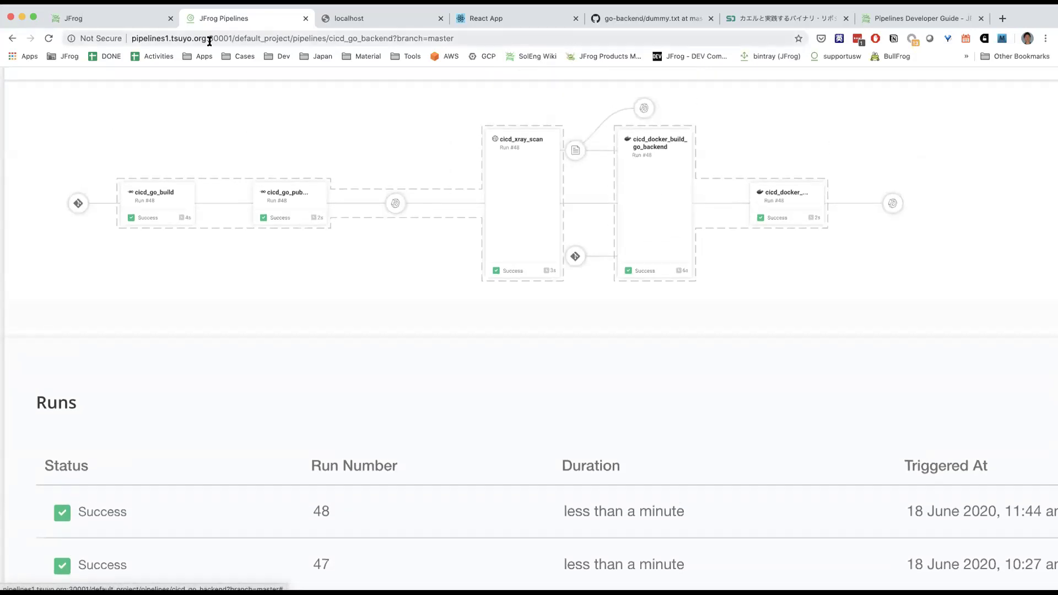
pyautogui.click(118, 19)
pyautogui.click(170, 180)
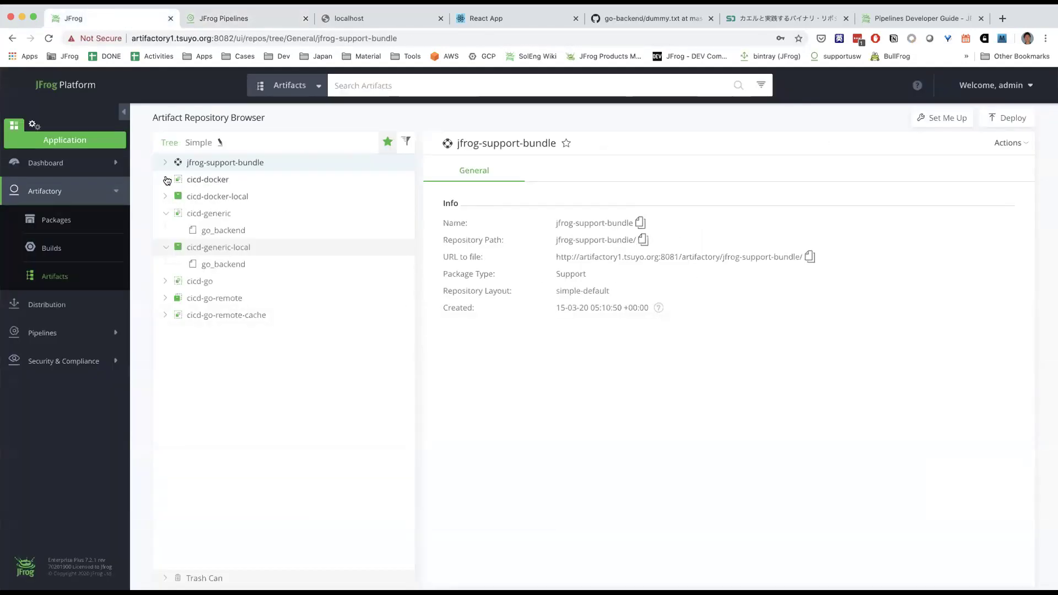
pyautogui.click(166, 232)
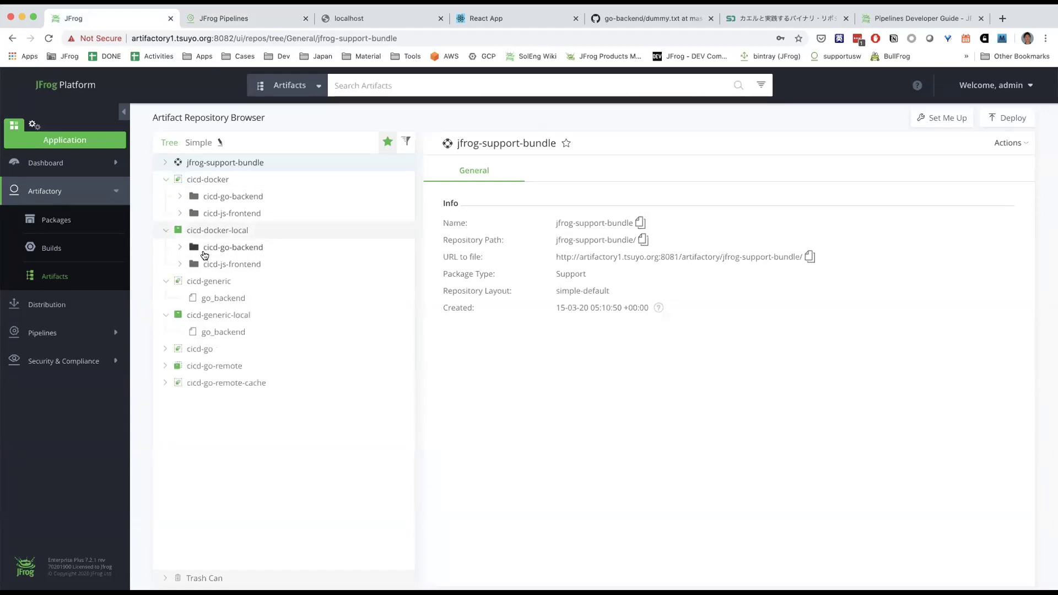
# - Expand both cicd-go-backend image folders, inspect the files of tag 48 under cicd-docker, and collapse the two Docker repositories
pyautogui.click(181, 249)
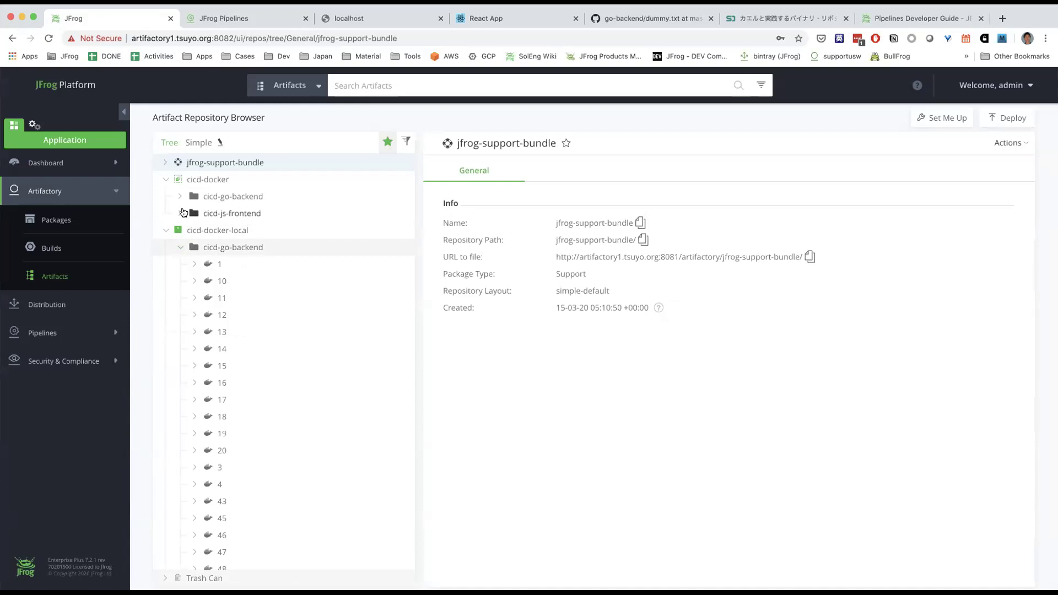
pyautogui.click(179, 198)
pyautogui.scroll(-3, 263, 236)
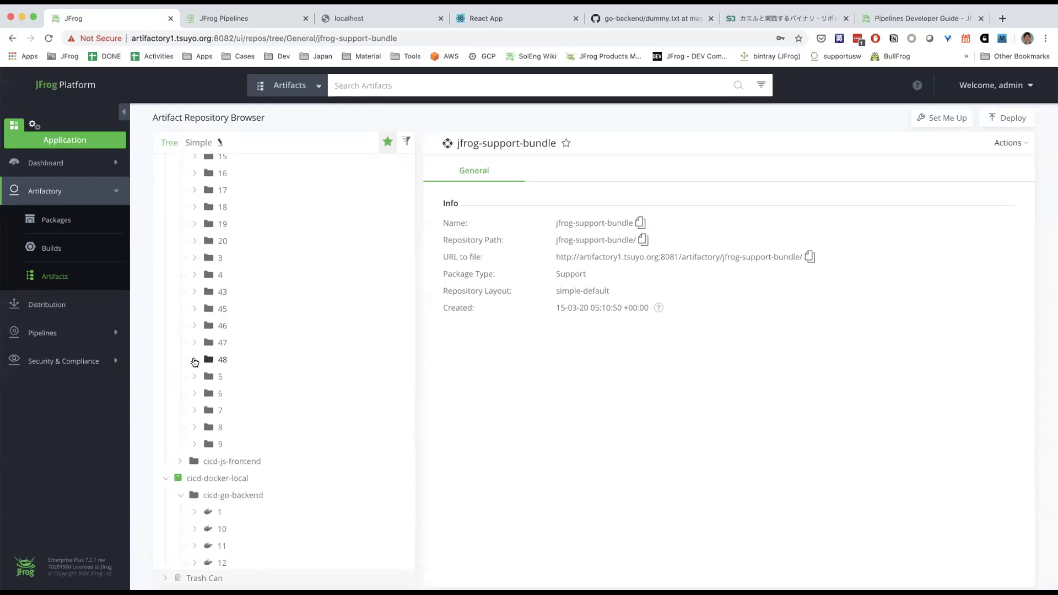
pyautogui.click(196, 360)
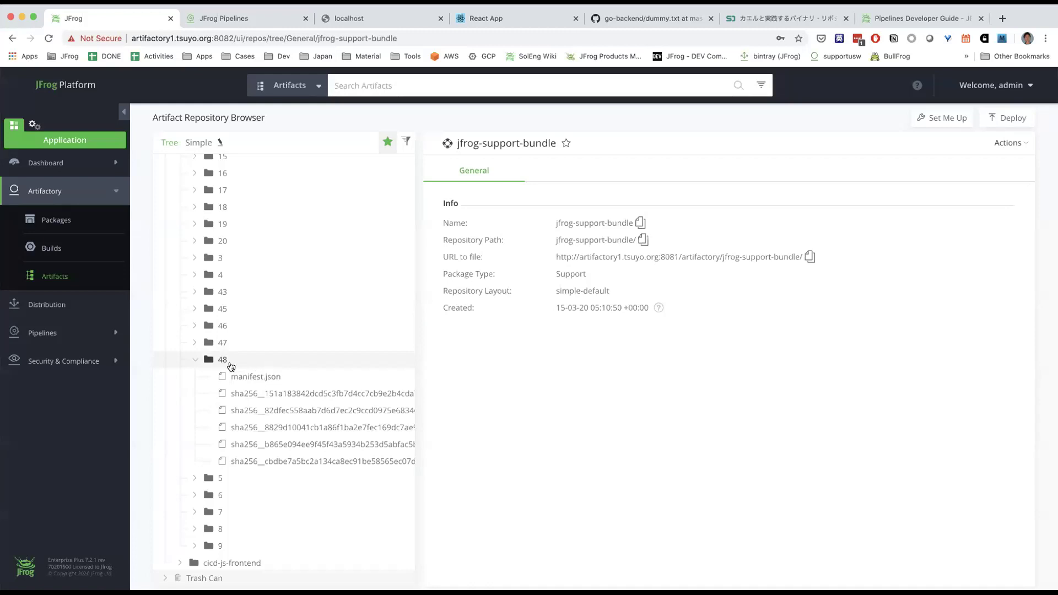
pyautogui.click(195, 360)
pyautogui.scroll(5, 197, 327)
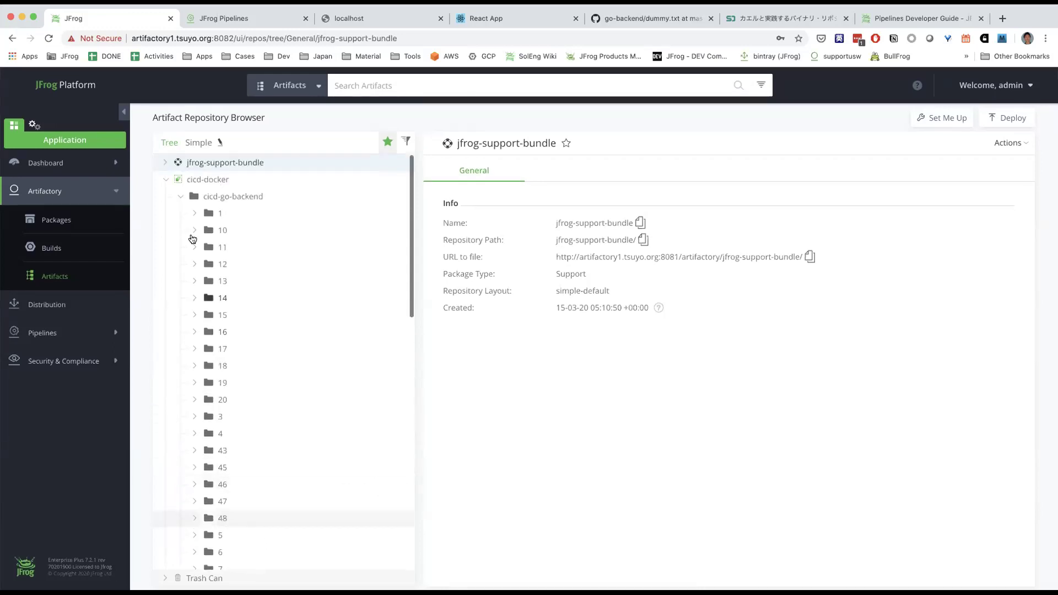
pyautogui.click(167, 180)
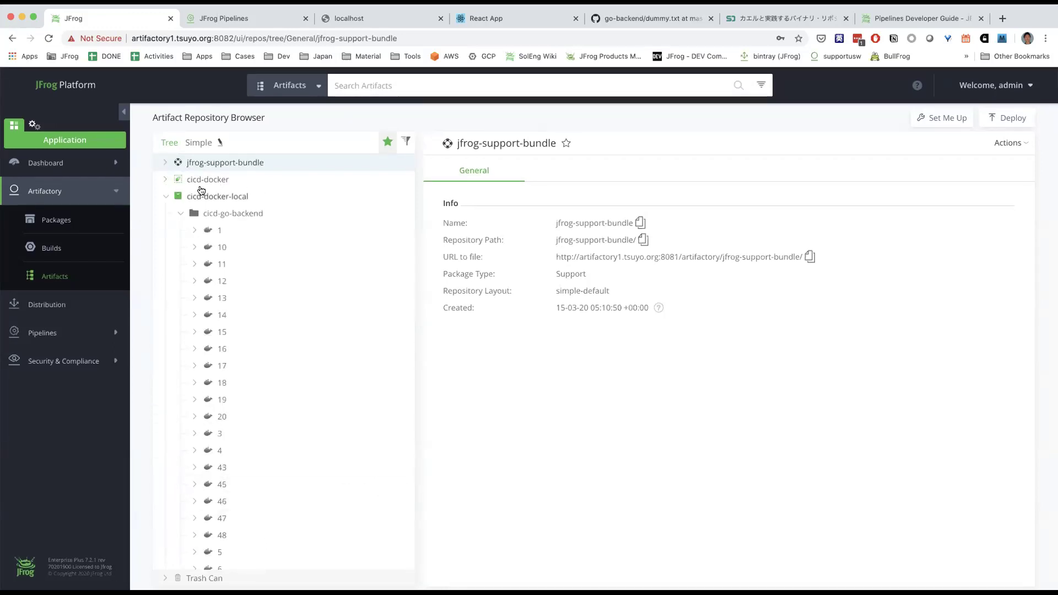
pyautogui.click(166, 198)
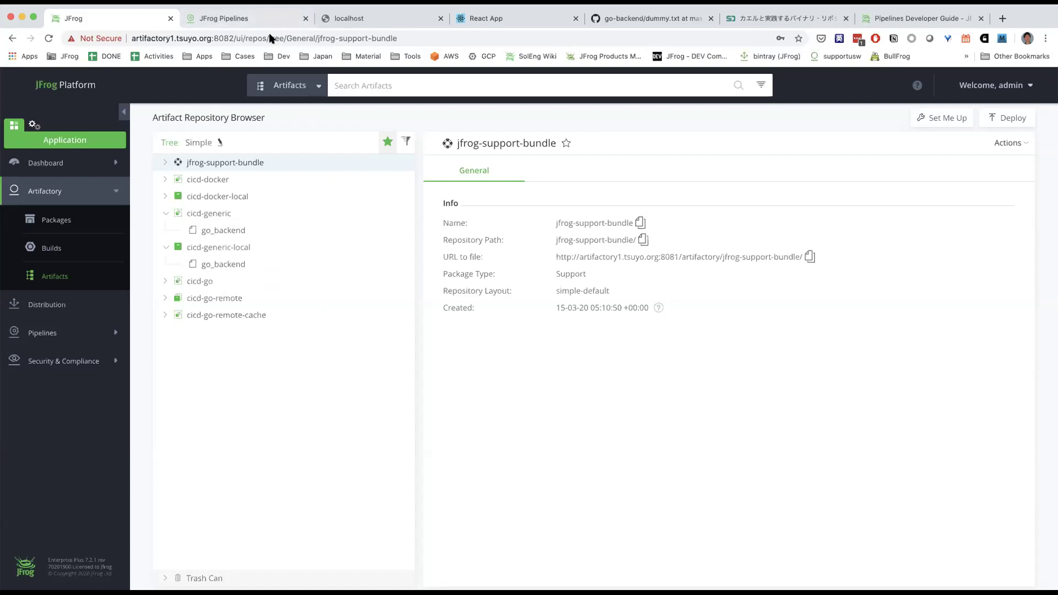
# - Open the most recent build 48 of cicd_go_backend and show its cicd-go-backend:48 module details
pyautogui.click(59, 247)
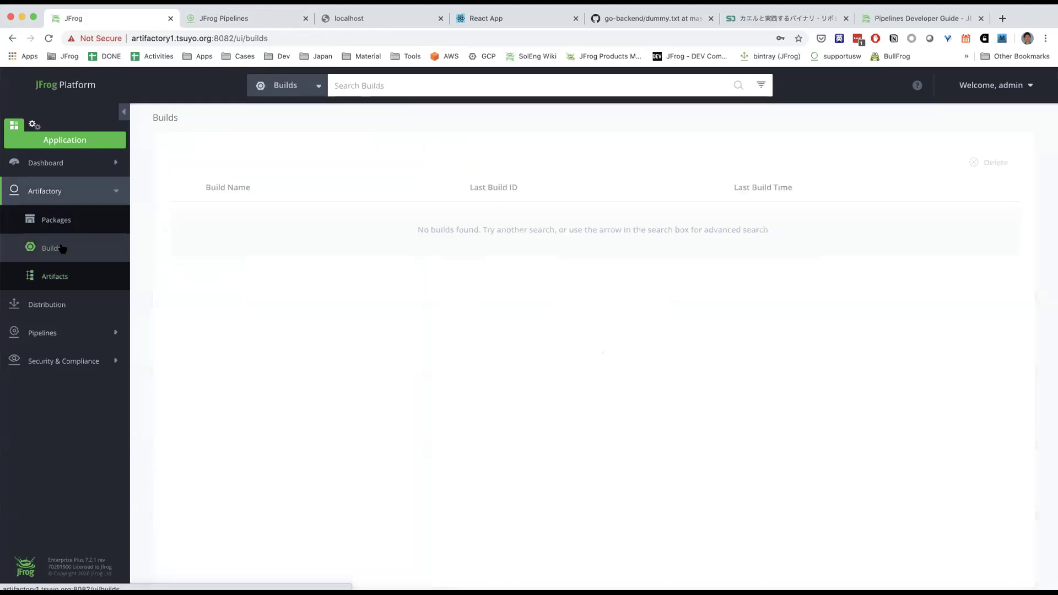
pyautogui.click(257, 220)
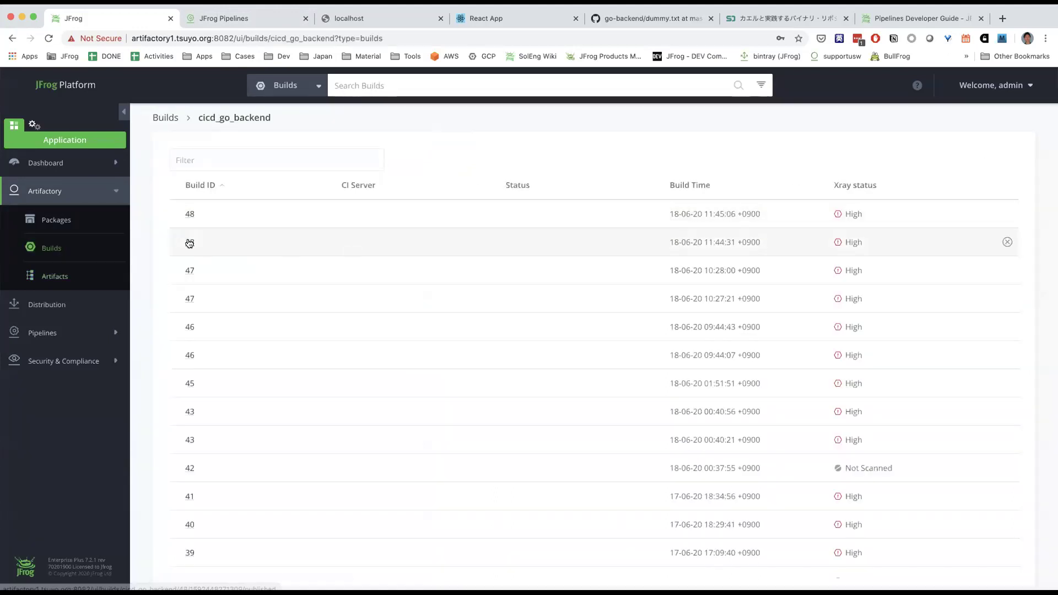
pyautogui.click(189, 215)
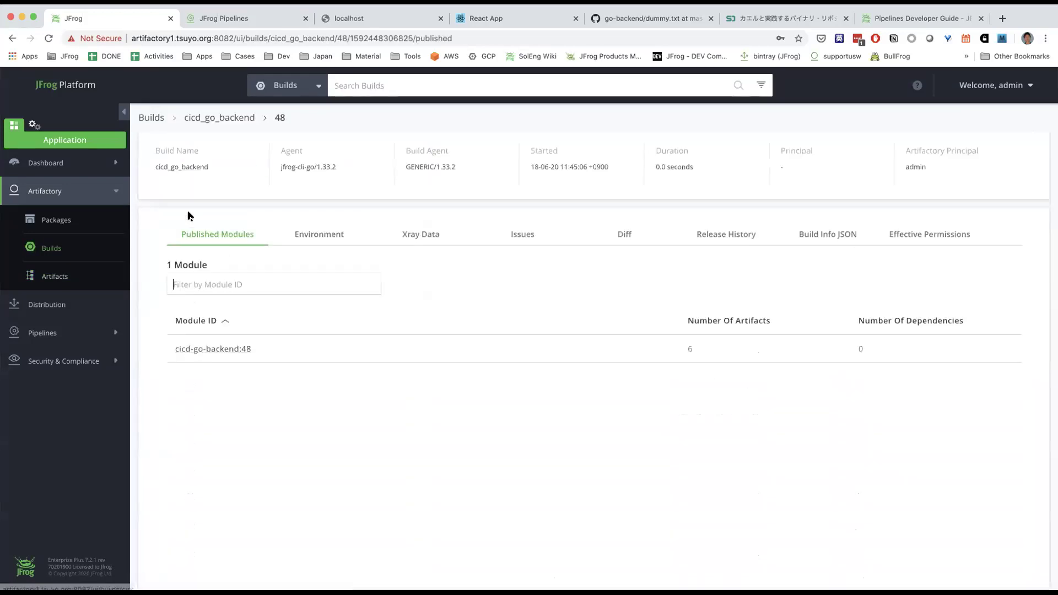
pyautogui.click(241, 349)
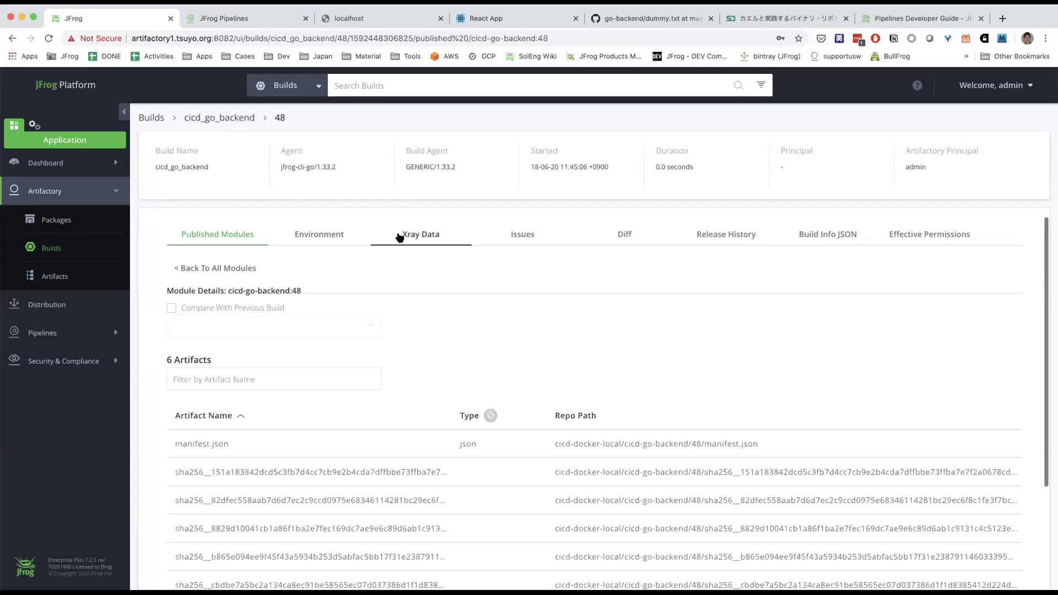
# - Review the module's artifacts, show manifest.json in the repository tree, and highlight its file URL up to the tag 48 folder
pyautogui.scroll(-3, 392, 264)
pyautogui.scroll(-1, 393, 266)
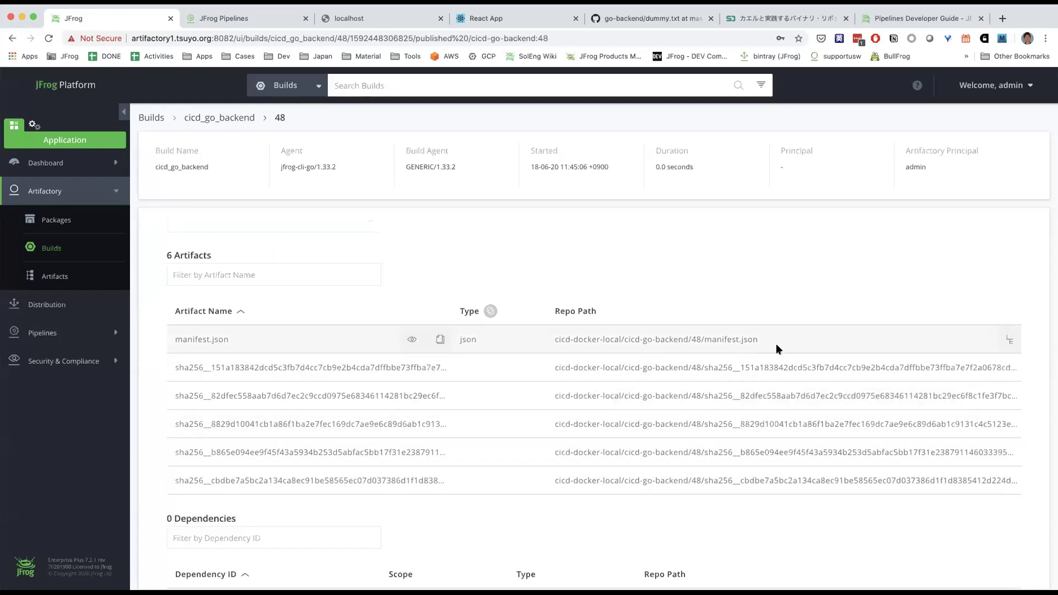
pyautogui.click(1009, 338)
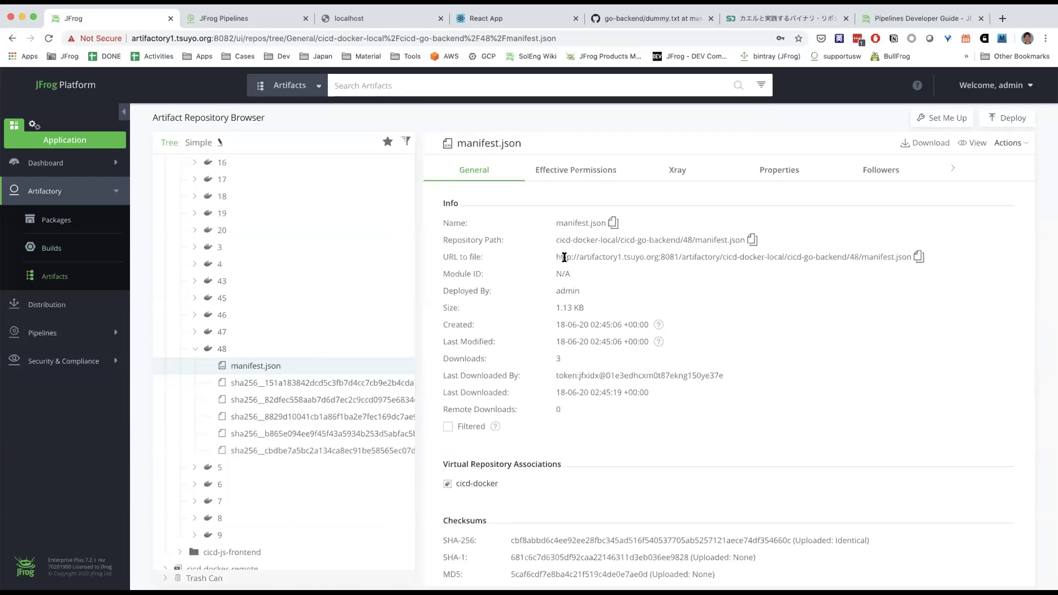
pyautogui.moveTo(556, 257); pyautogui.dragTo(867, 256)
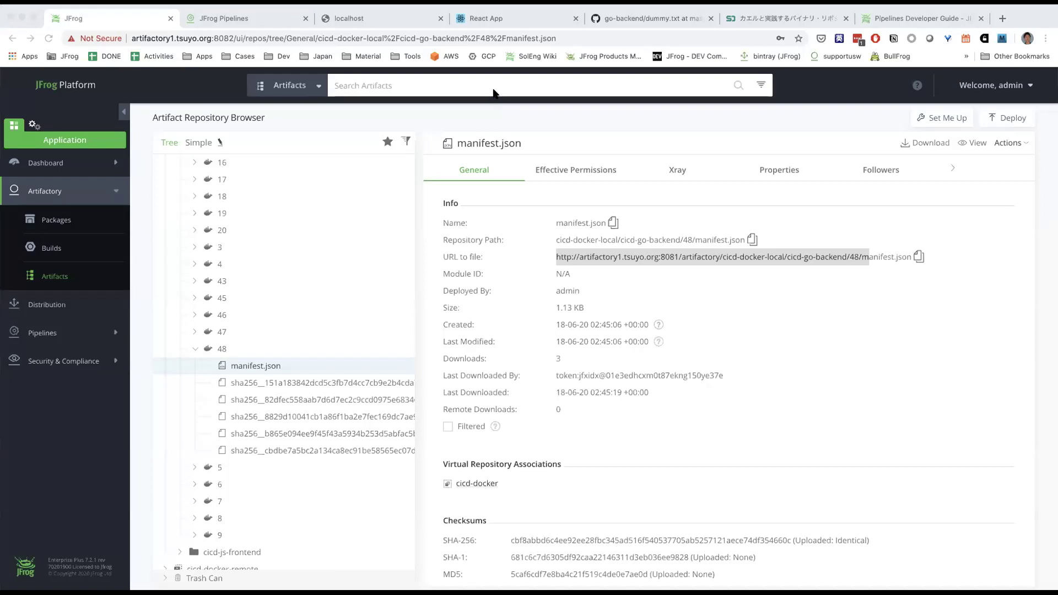
# - Switch to the React App page on localhost and reload it repeatedly to check the quotes it serves
pyautogui.click(519, 18)
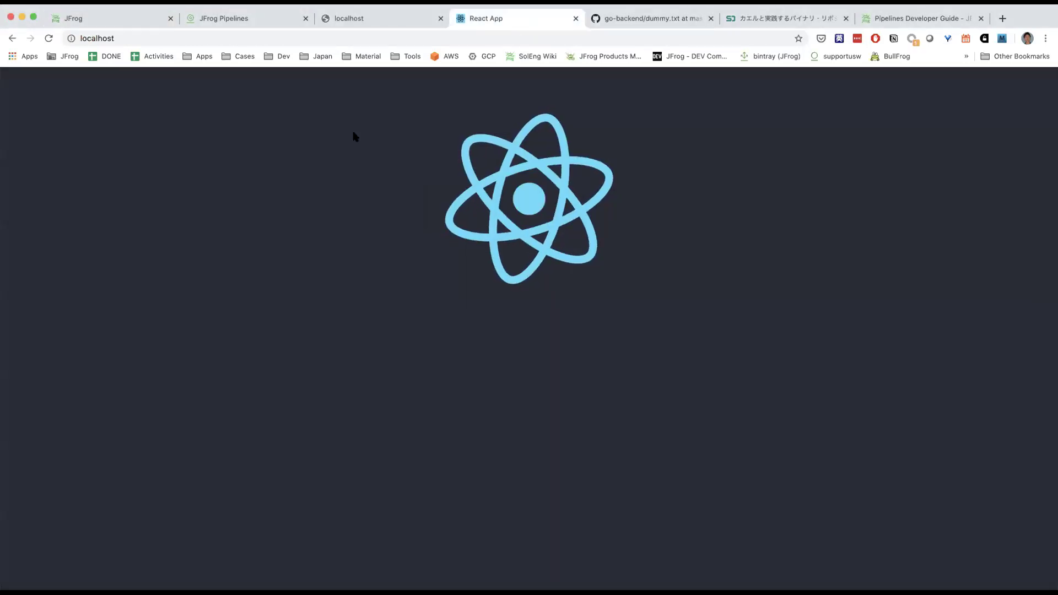
pyautogui.click(48, 38)
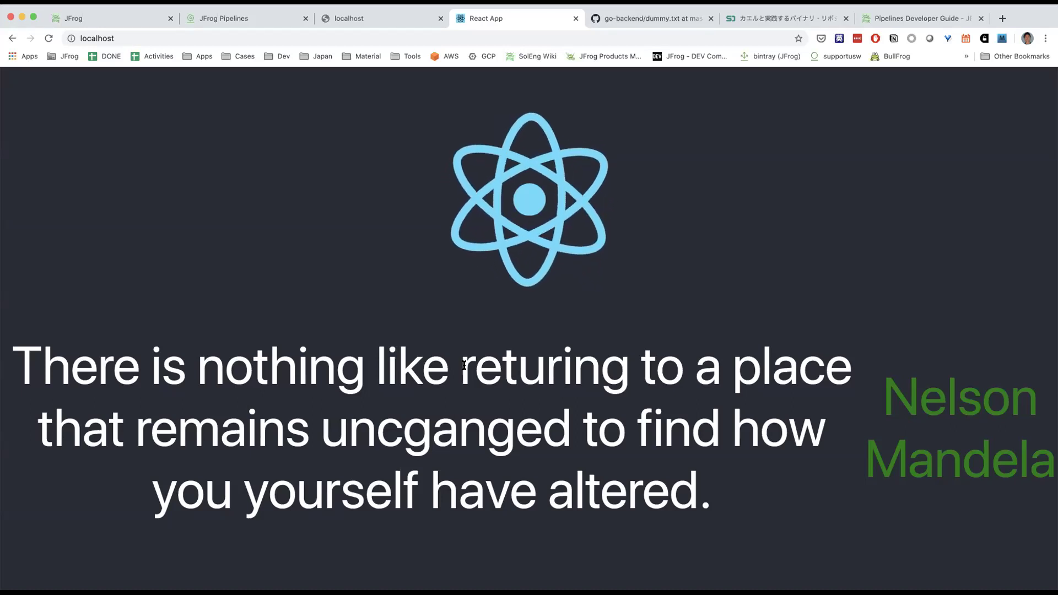
pyautogui.click(49, 38)
pyautogui.click(50, 38)
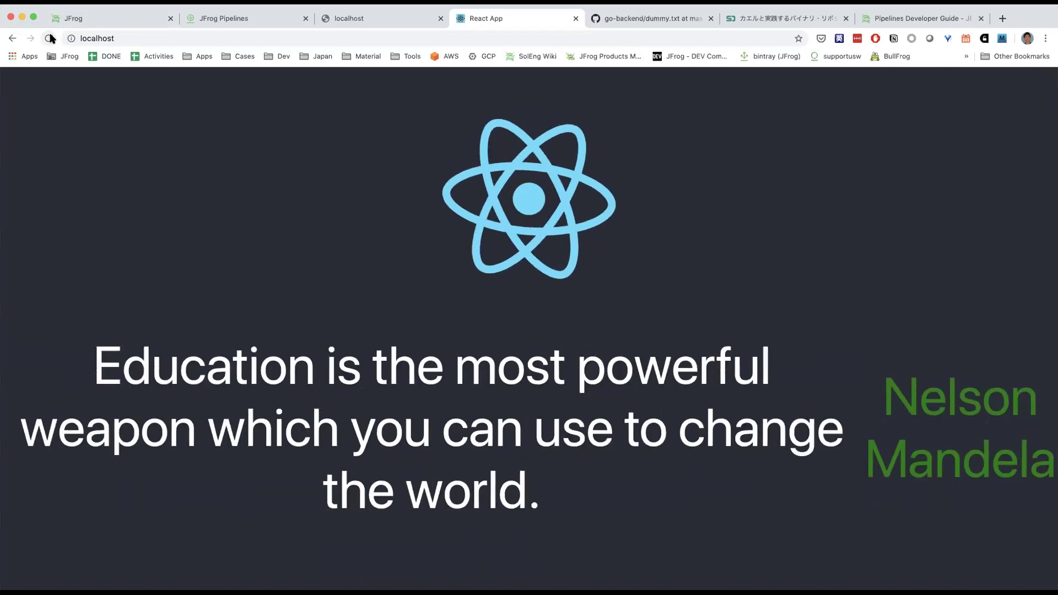
pyautogui.click(50, 38)
pyautogui.click(50, 38)
pyautogui.click(50, 38)
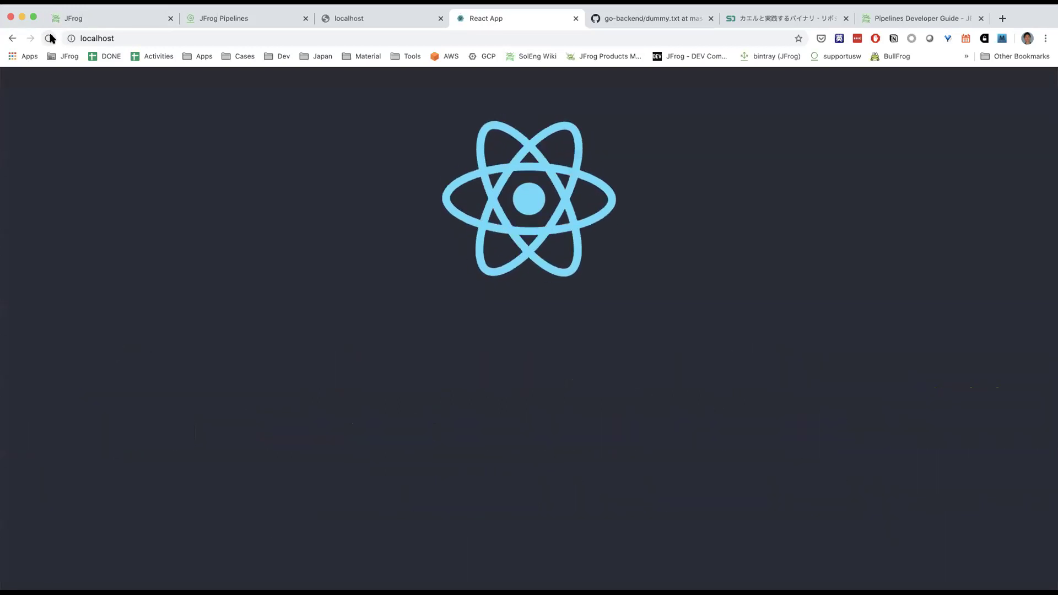
pyautogui.click(49, 38)
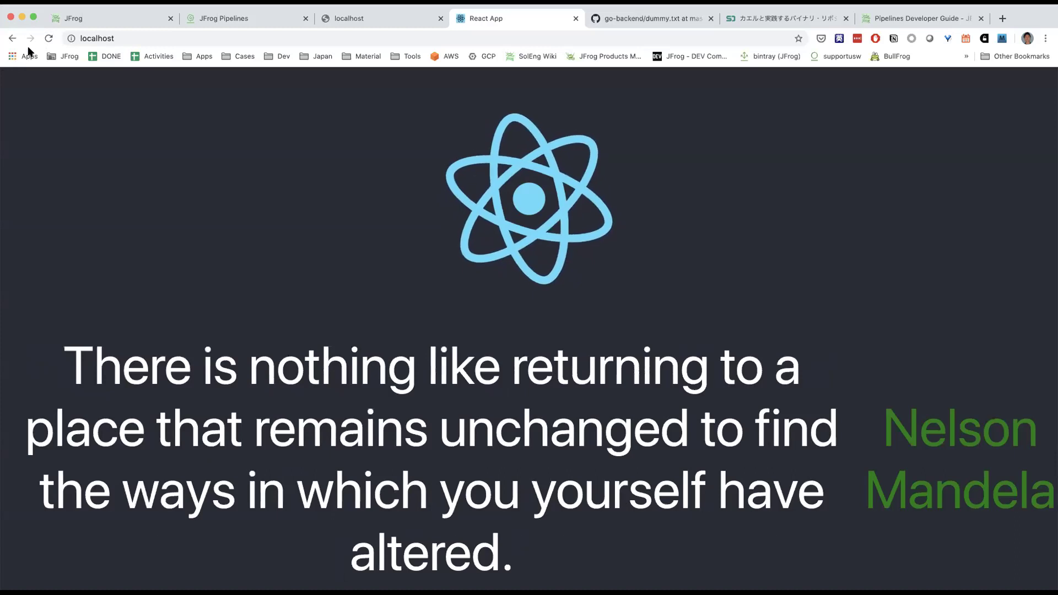
pyautogui.click(49, 38)
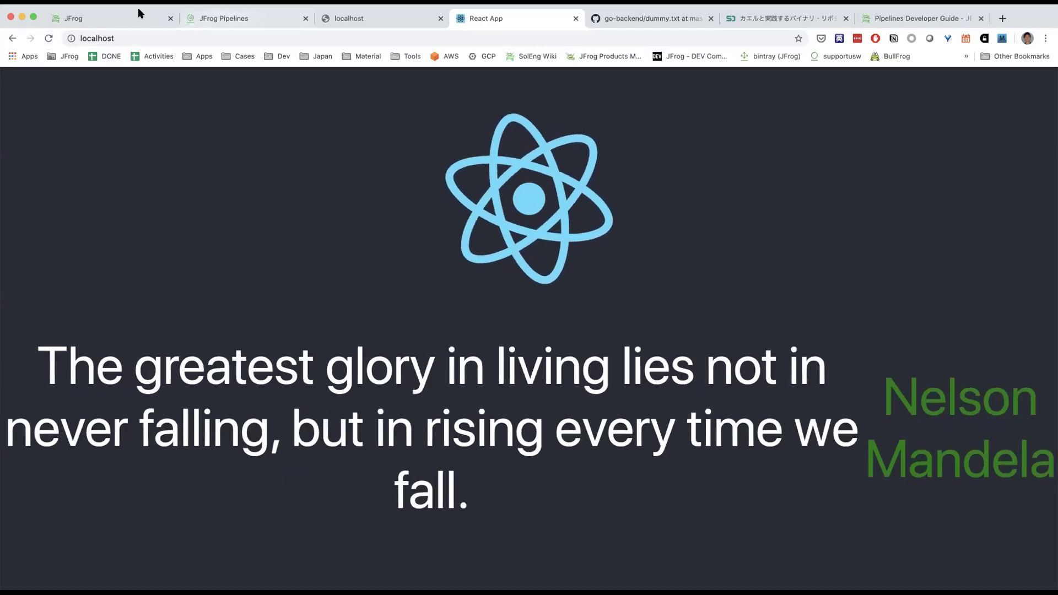
# - Compare the cicd_go_backend pipeline graph with the manifest.json page in Artifactory, and collapse the tag 48 folder
pyautogui.click(250, 18)
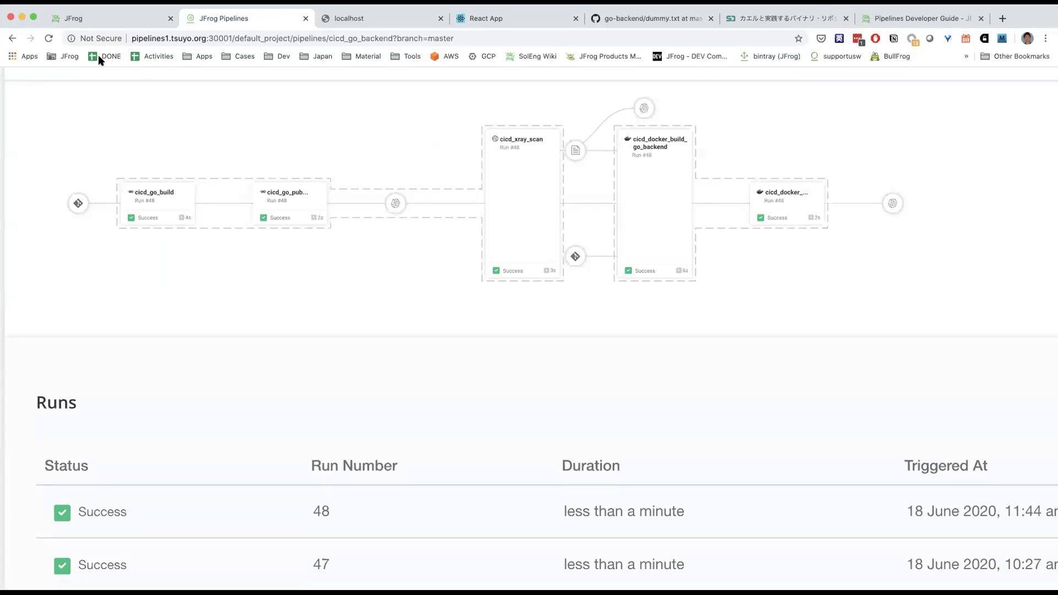
pyautogui.click(111, 18)
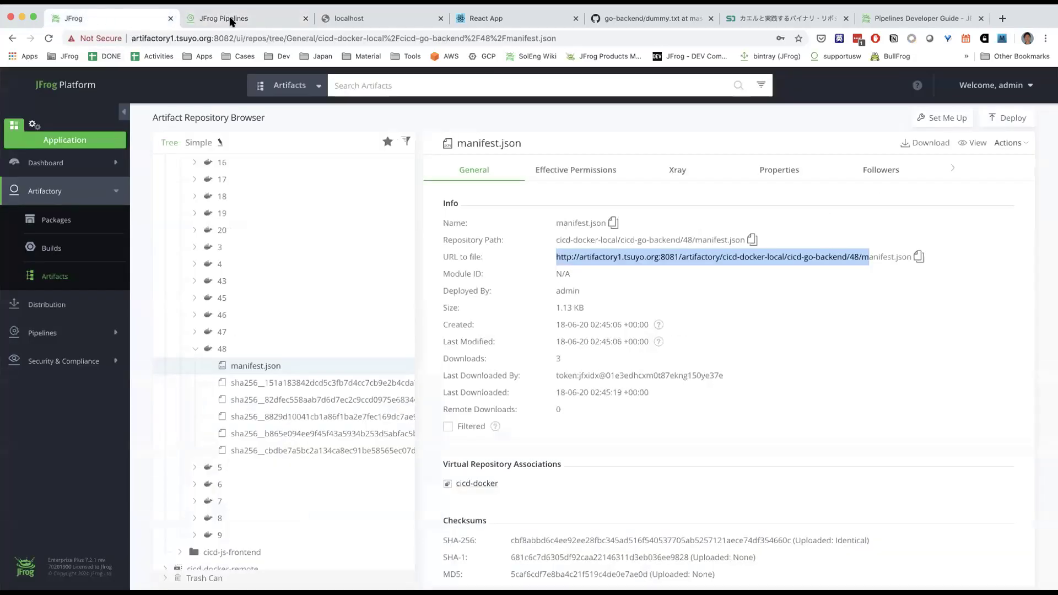
pyautogui.click(273, 15)
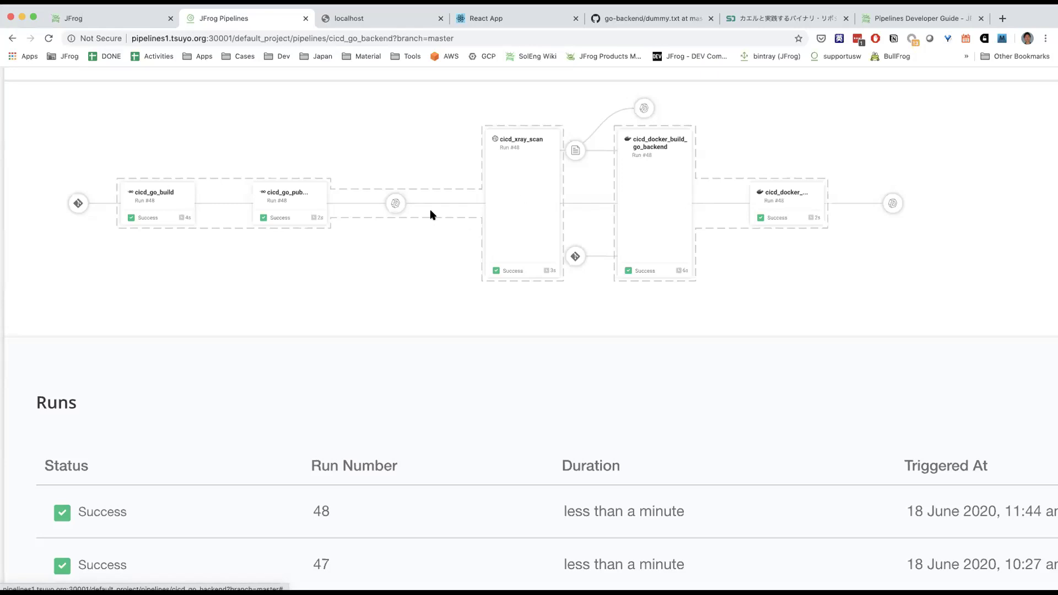
pyautogui.click(120, 19)
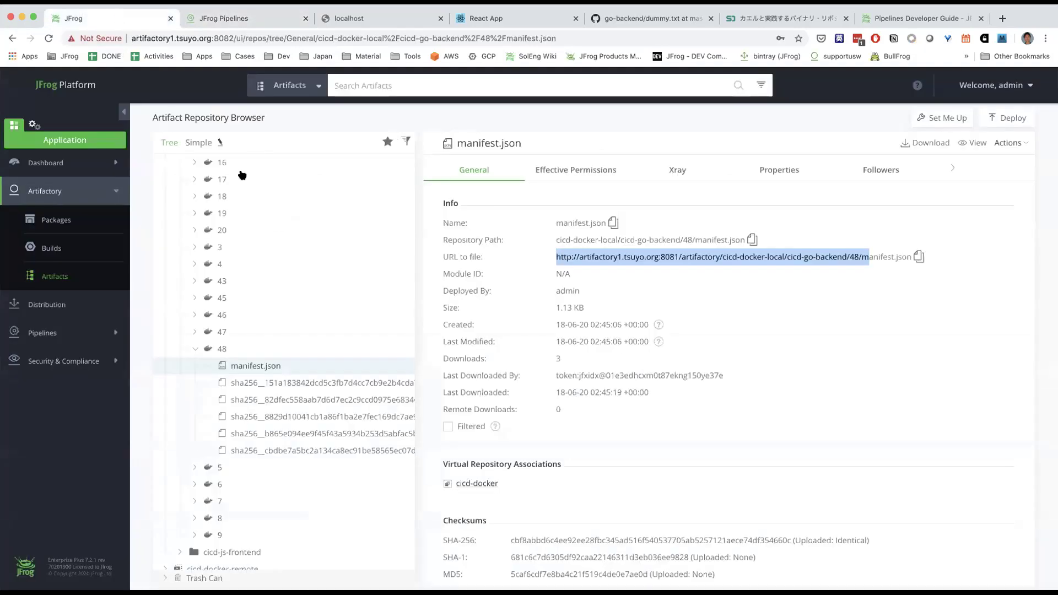
pyautogui.click(195, 350)
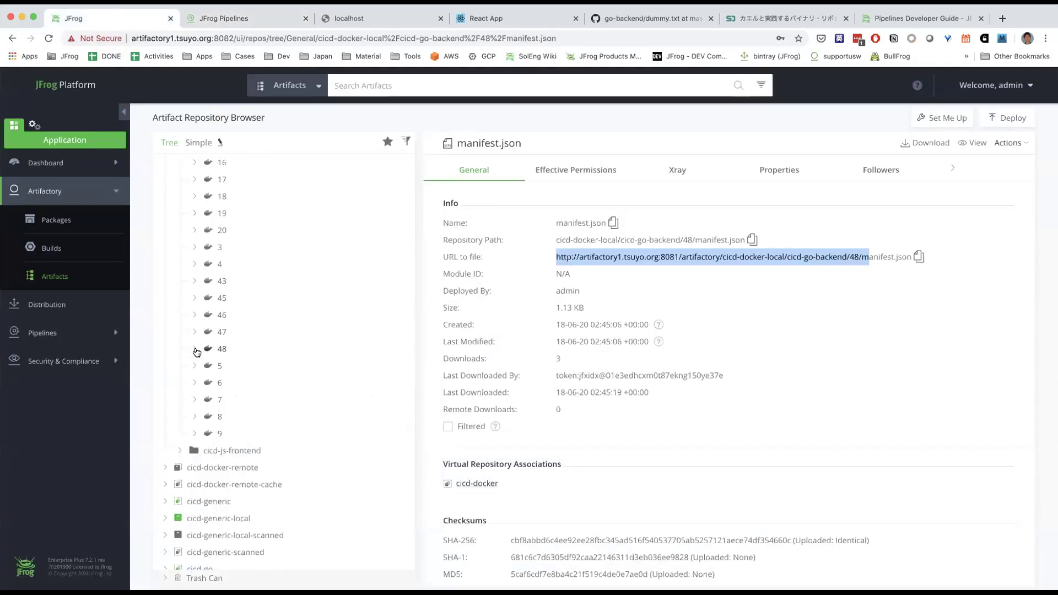
# - Open cicd-go-backend-security-policy for editing, review the settings of cicd-go-backend-security-rule, and close the rule without changes
pyautogui.click(46, 359)
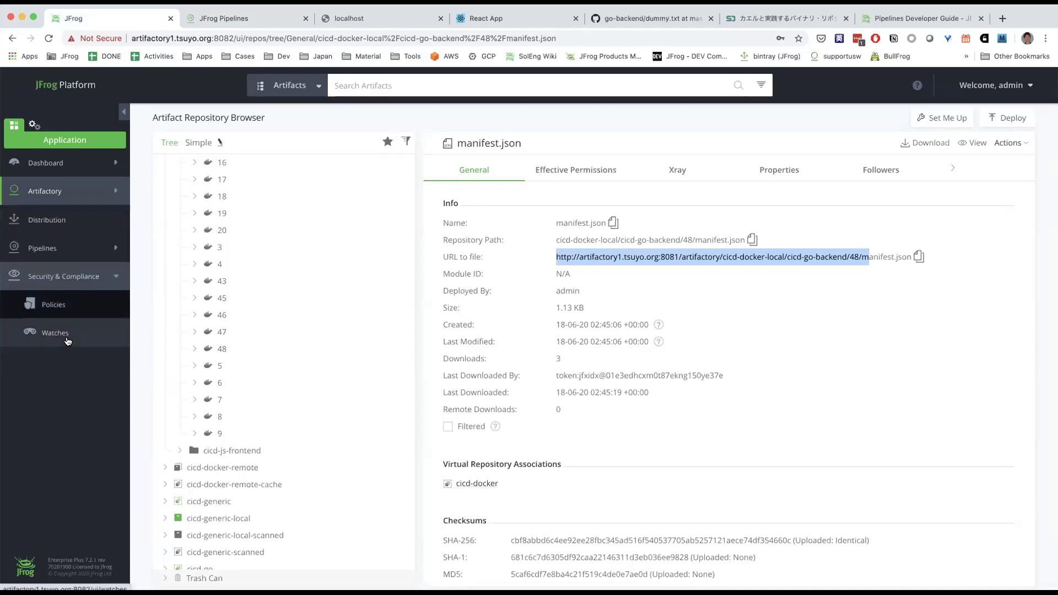
pyautogui.click(62, 307)
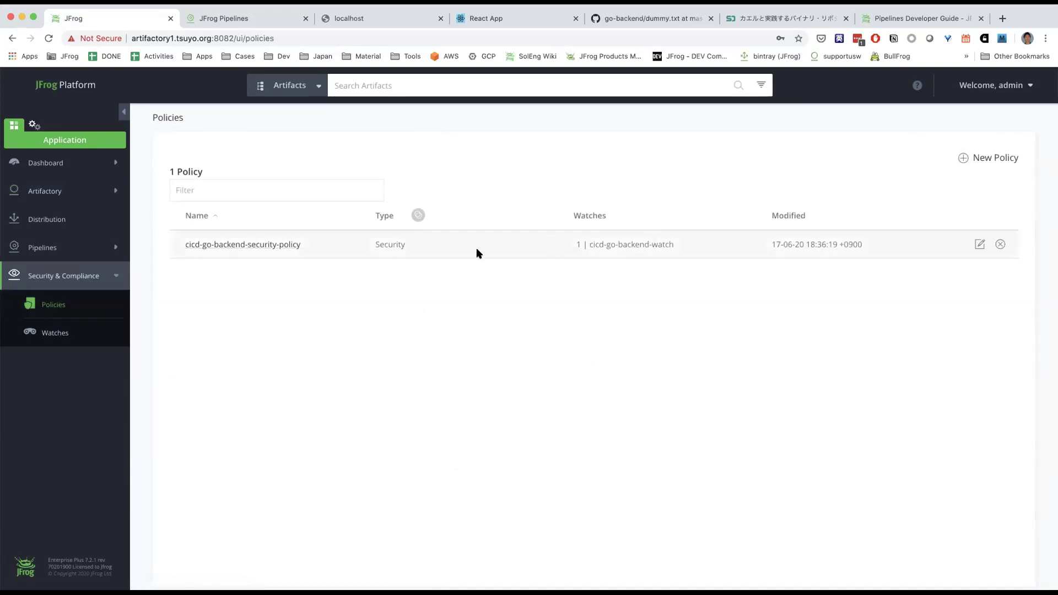
pyautogui.moveTo(979, 244)
pyautogui.click(979, 244)
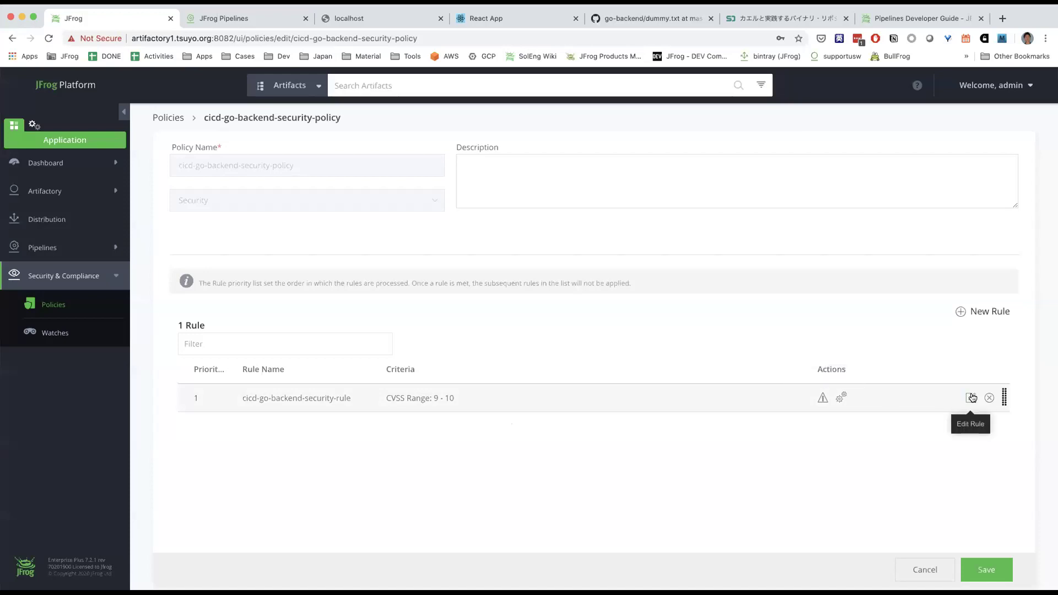
pyautogui.click(970, 397)
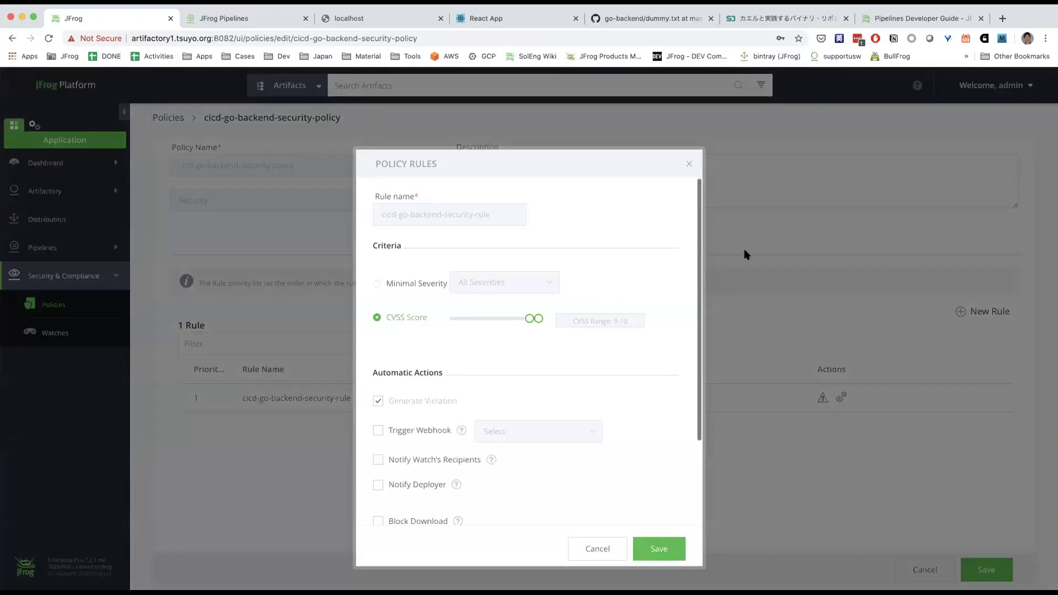
pyautogui.click(685, 161)
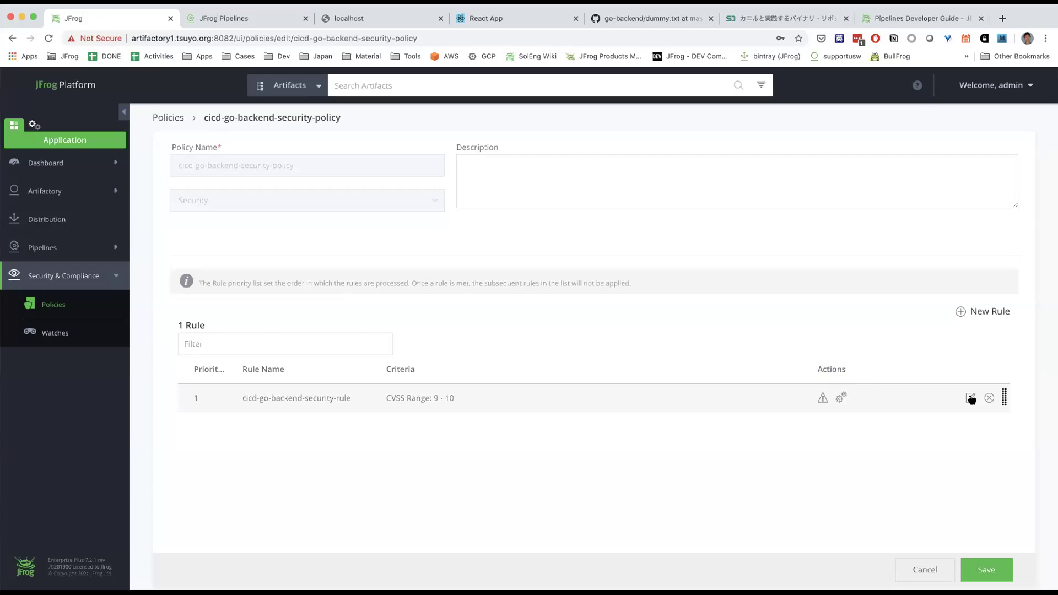
# - Set the CVSS score range of cicd-go-backend-security-rule to 7-10 and save the rule
pyautogui.click(970, 397)
pyautogui.moveTo(529, 320)
pyautogui.moveTo(529, 319); pyautogui.dragTo(508, 320)
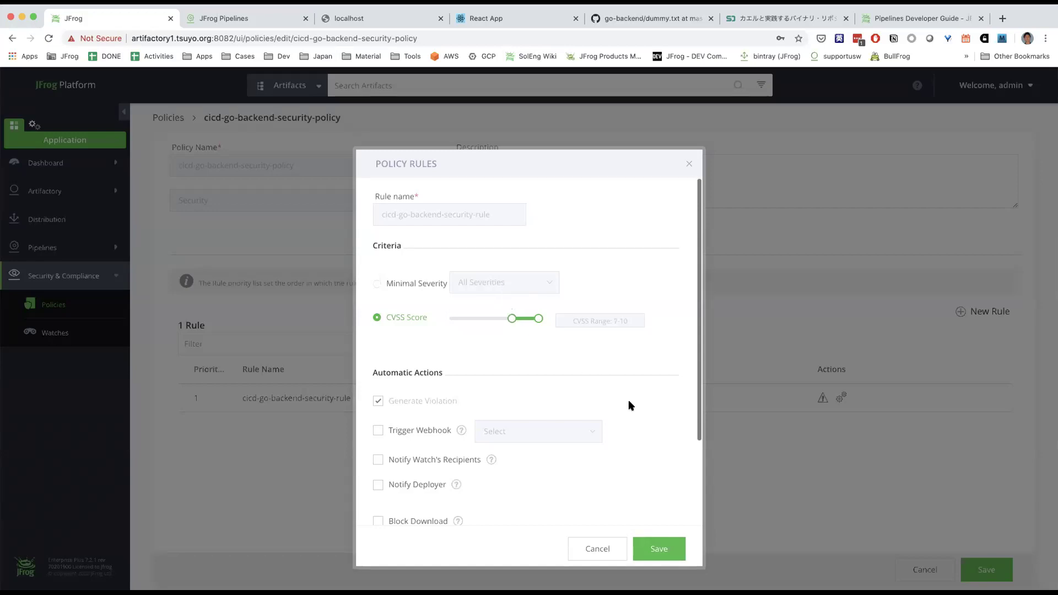
pyautogui.click(661, 546)
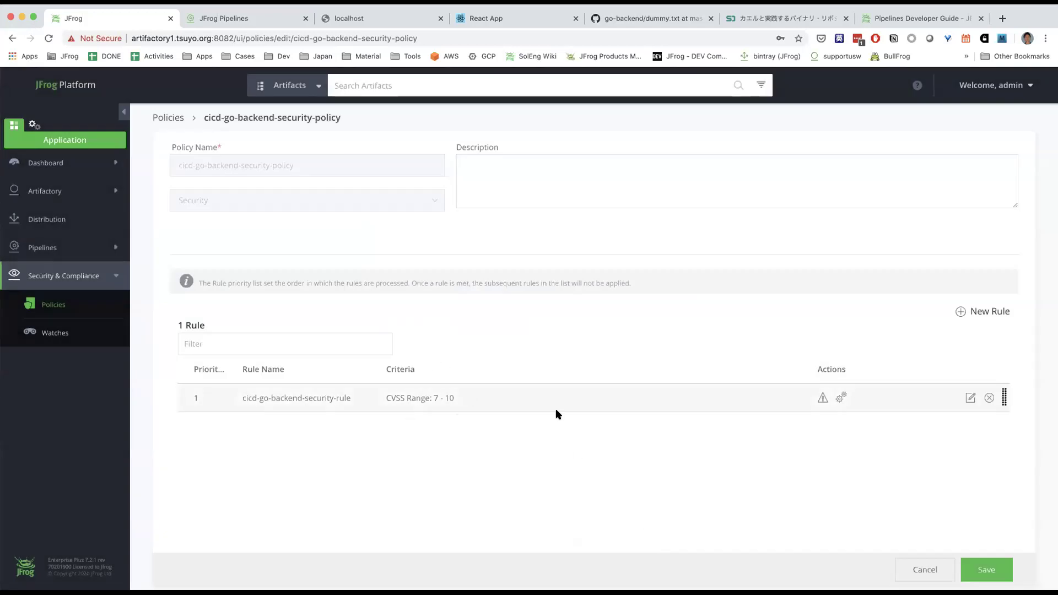
# - Save cicd-go-backend-security-policy and reopen it to check its rule
pyautogui.click(988, 572)
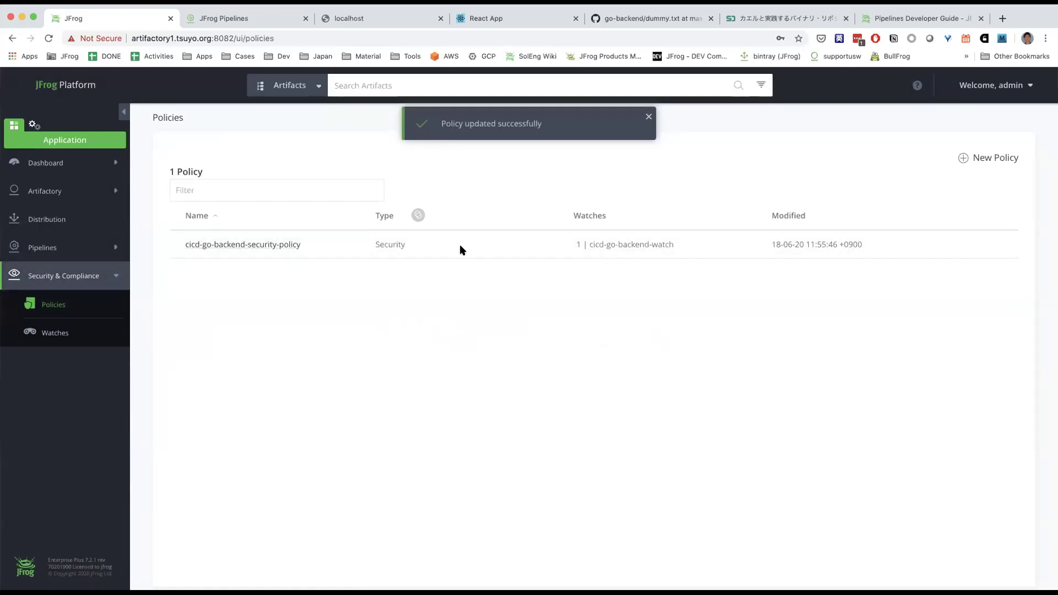
pyautogui.click(254, 245)
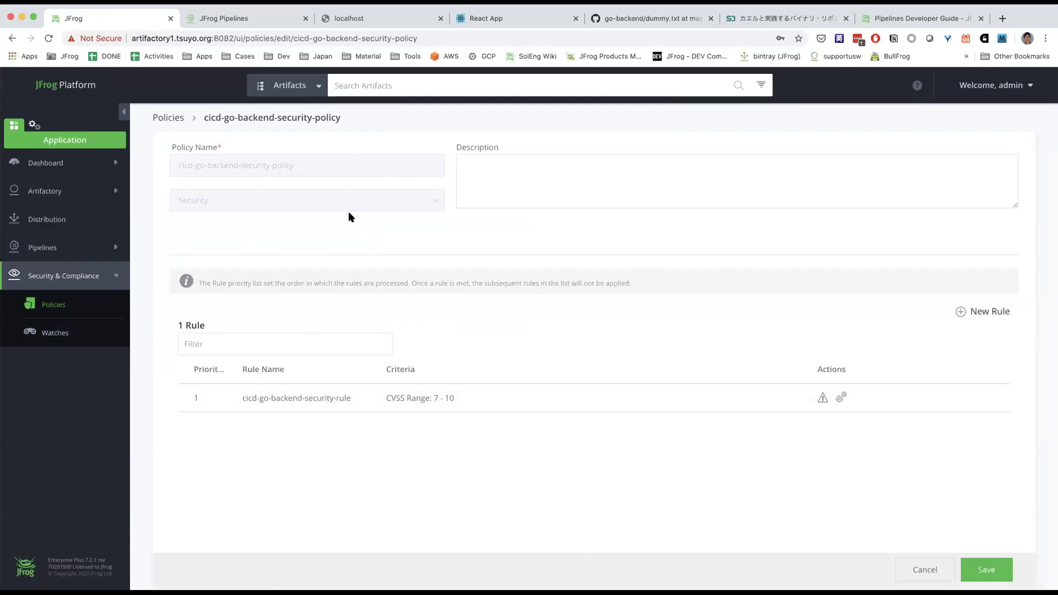
# - Switch to the JFrog Pipelines page and trigger the cicd_go_build step of the cicd_go_backend pipeline
pyautogui.click(257, 20)
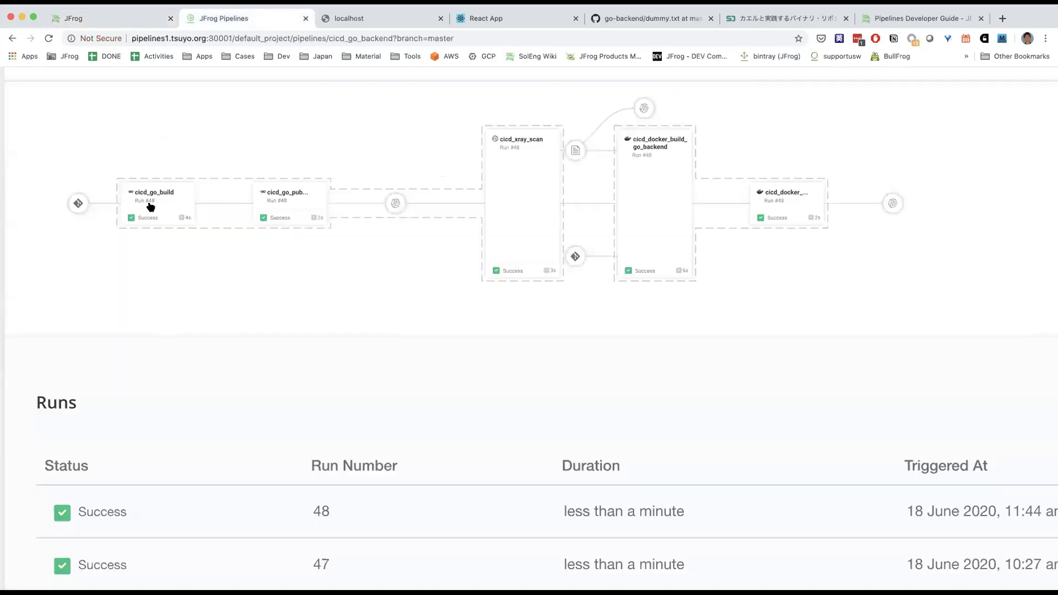
pyautogui.scroll(5, 132, 109)
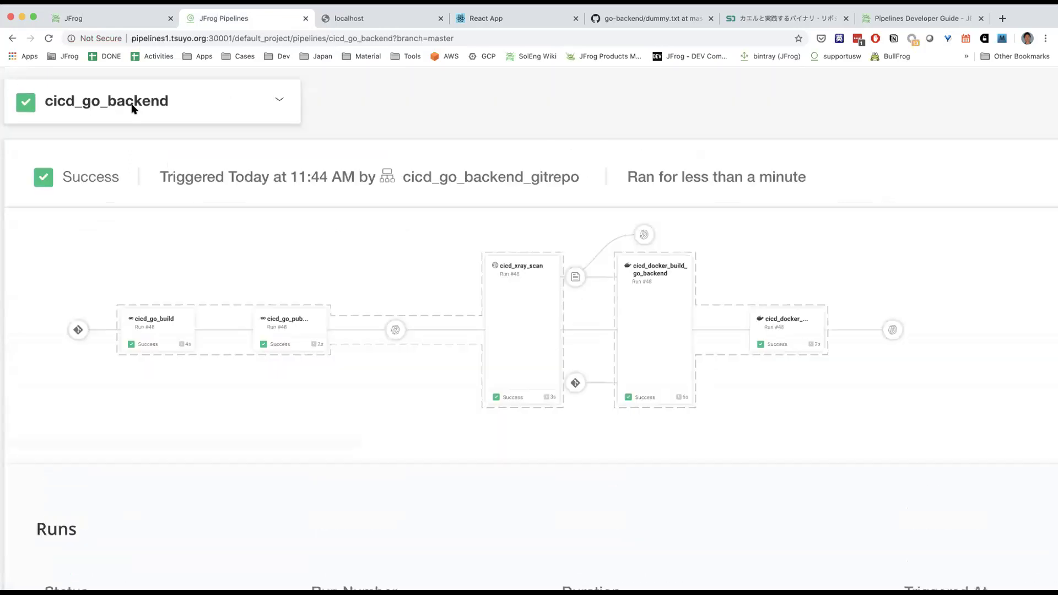
pyautogui.scroll(1, 257, 193)
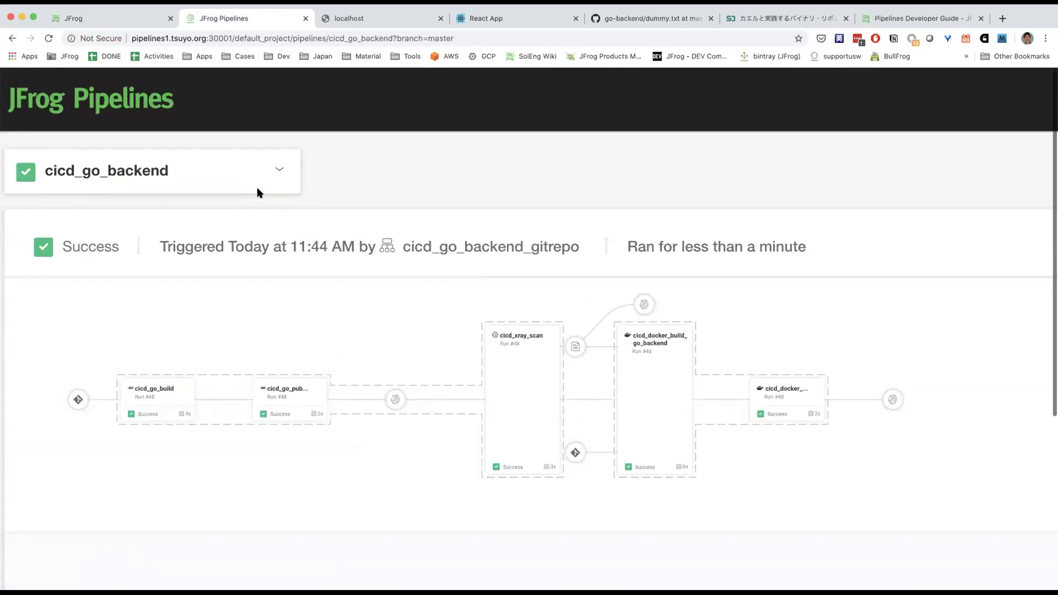
pyautogui.hscroll(-1, 257, 193)
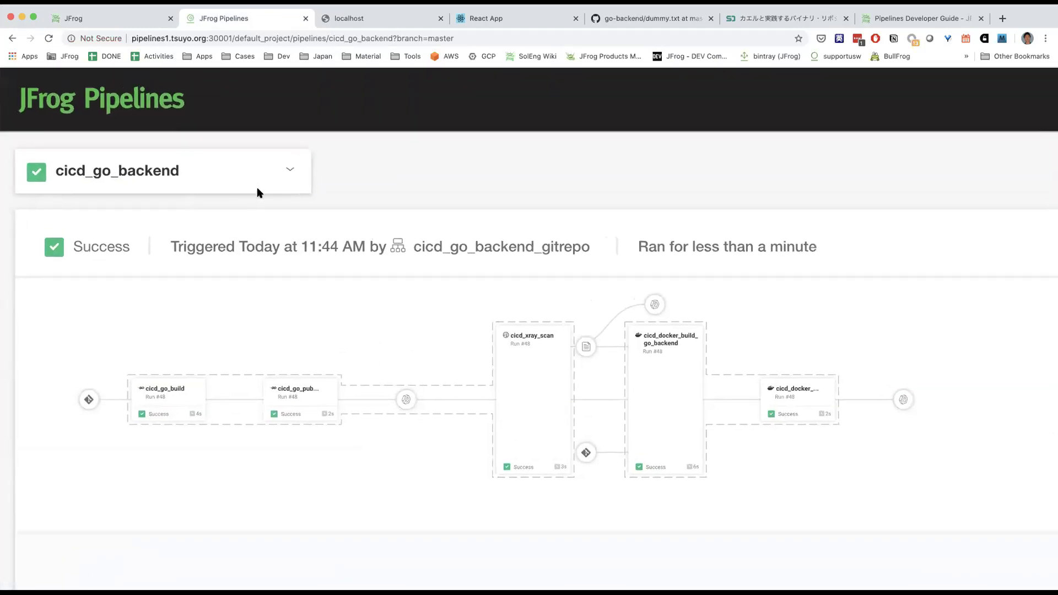
pyautogui.click(170, 404)
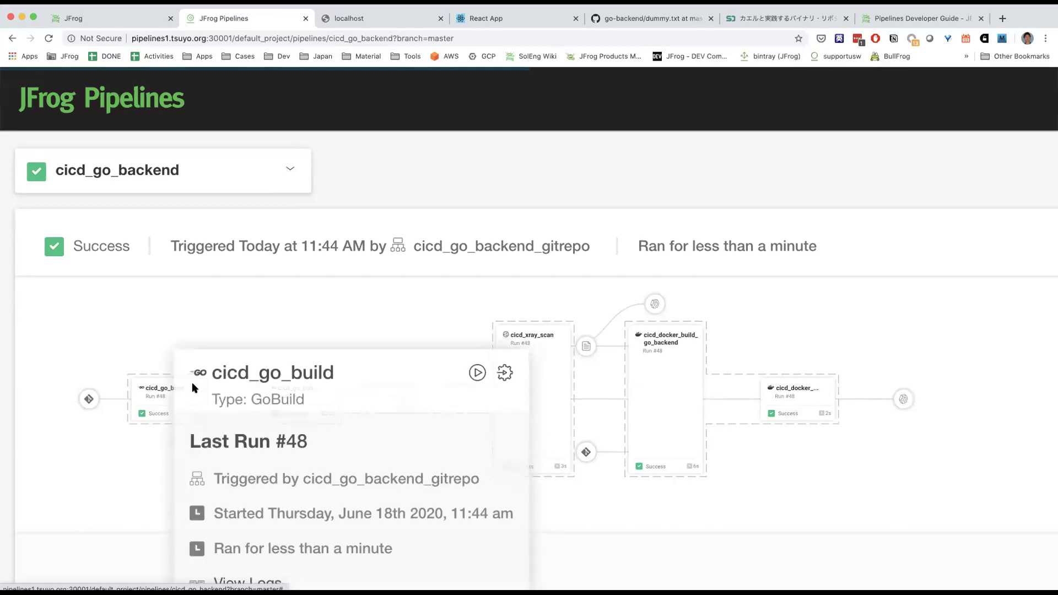
pyautogui.click(213, 299)
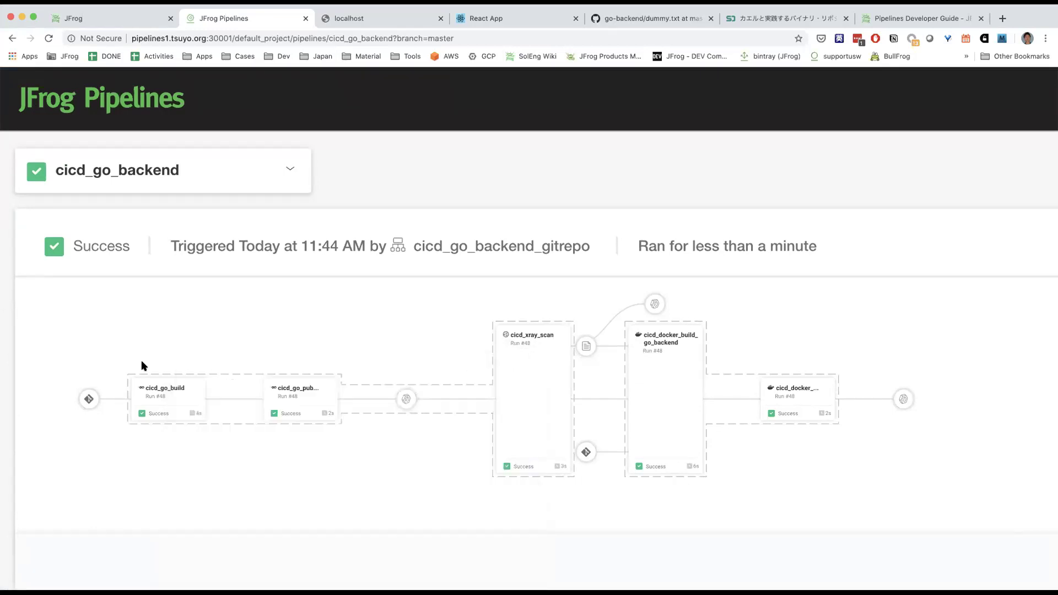
pyautogui.click(173, 395)
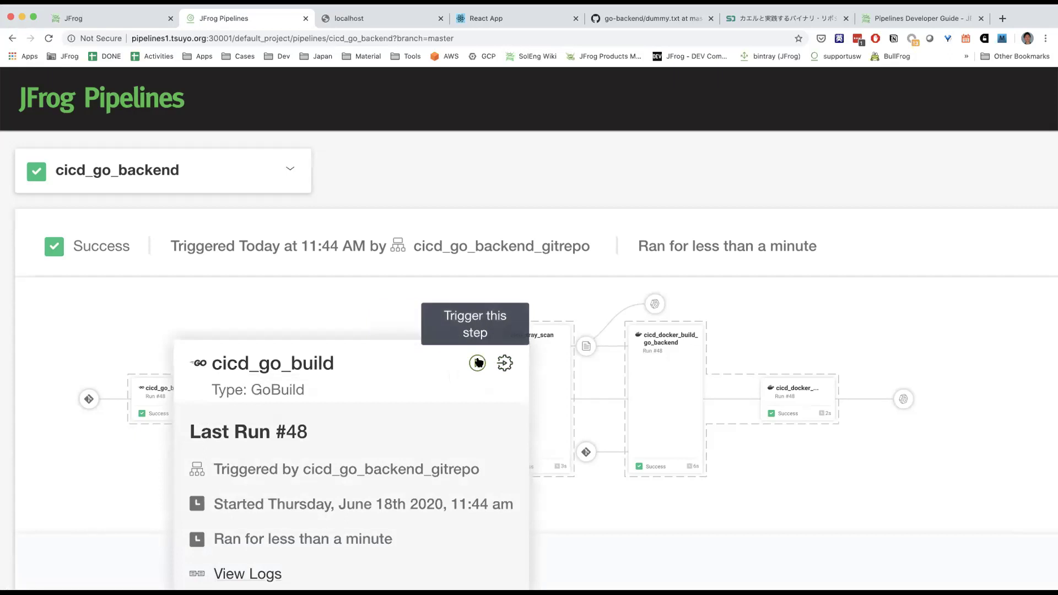
pyautogui.click(477, 362)
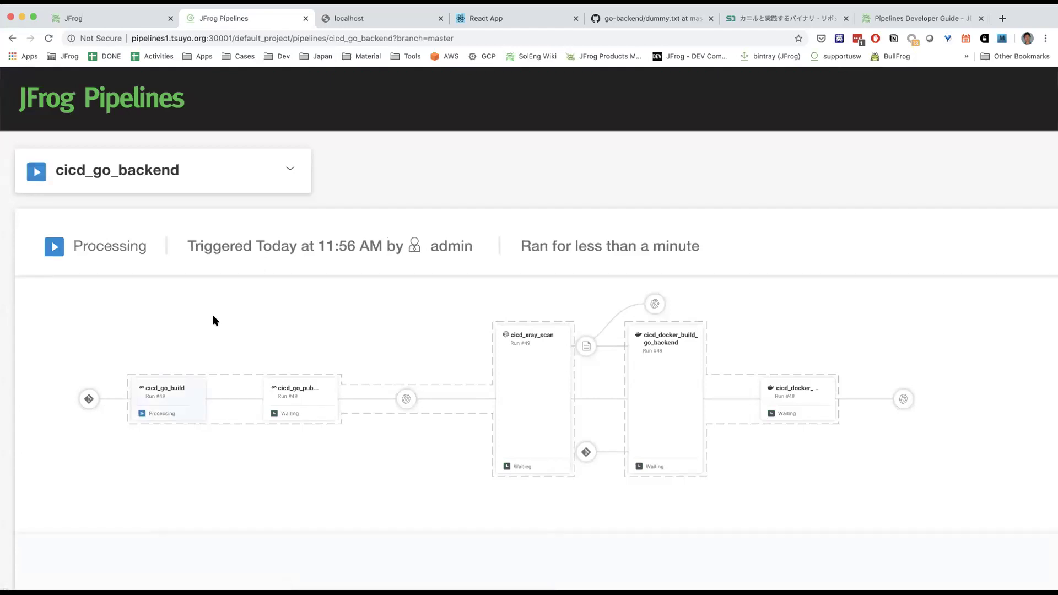
# - Follow the progress of the triggered cicd_go_backend run in the pipeline graph and the runs list
pyautogui.scroll(-2, 214, 318)
pyautogui.scroll(-1, 214, 318)
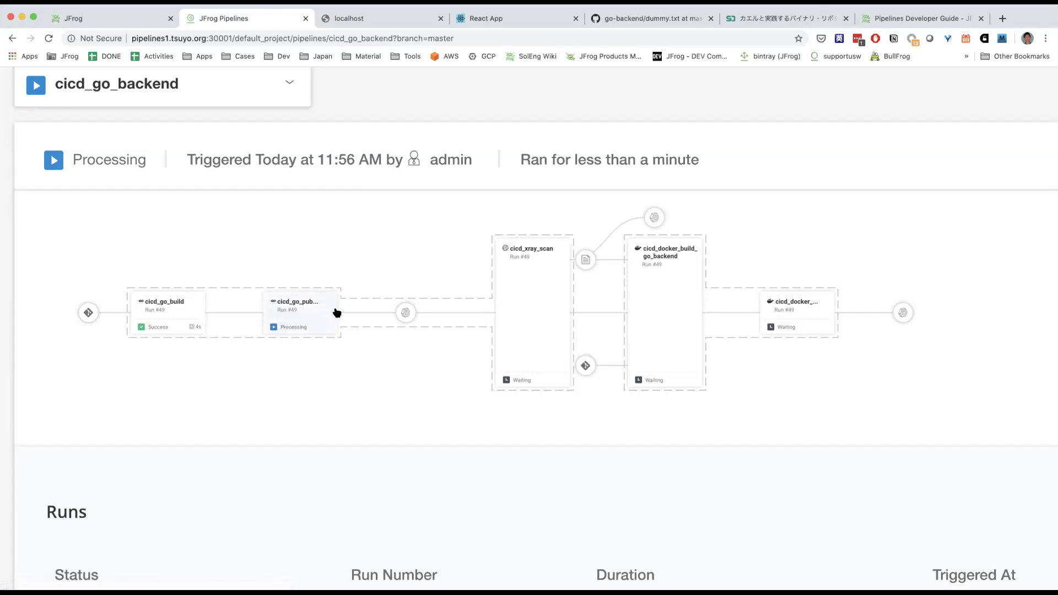
pyautogui.scroll(-1, 462, 325)
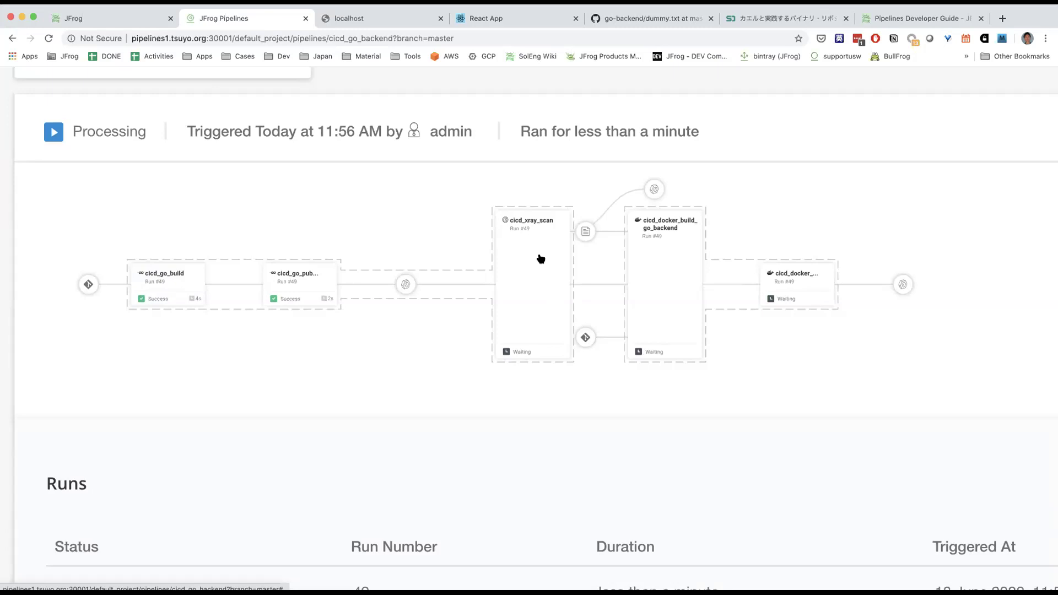
pyautogui.scroll(-1, 522, 274)
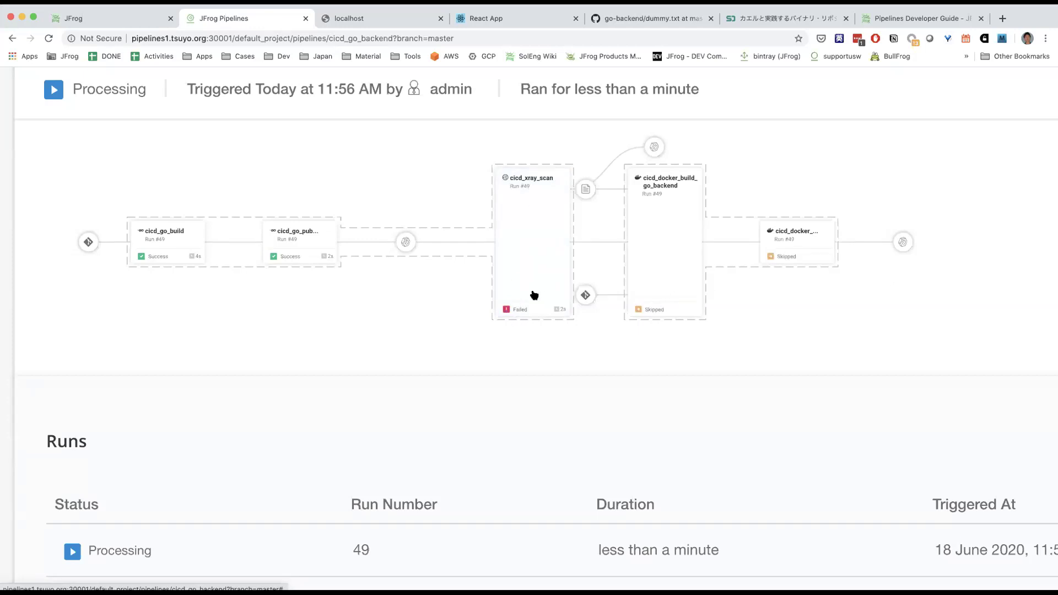
pyautogui.scroll(-1, 528, 211)
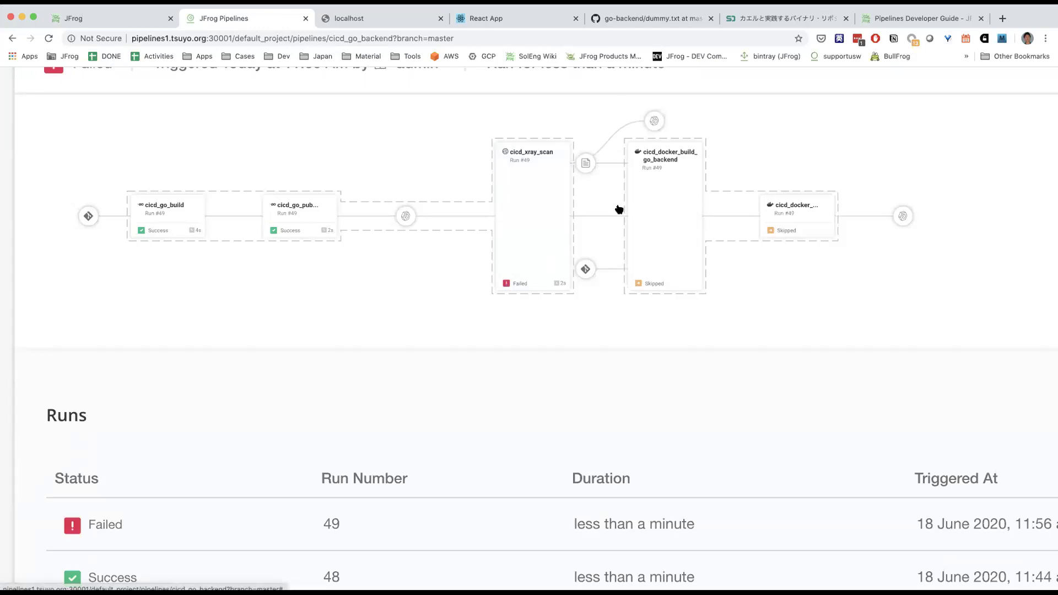
pyautogui.scroll(-2, 698, 200)
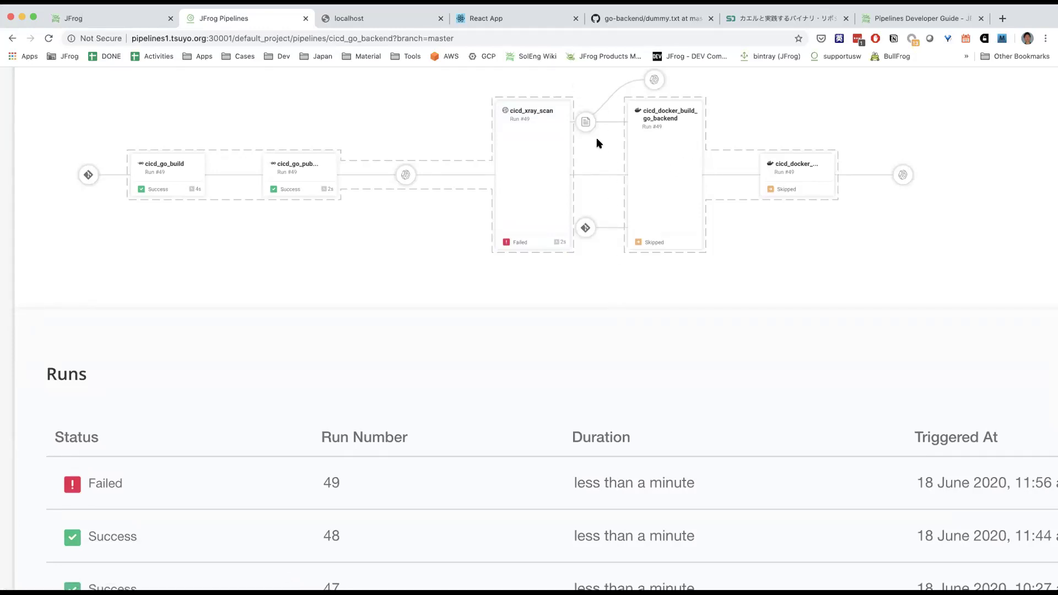
pyautogui.scroll(-2, 612, 293)
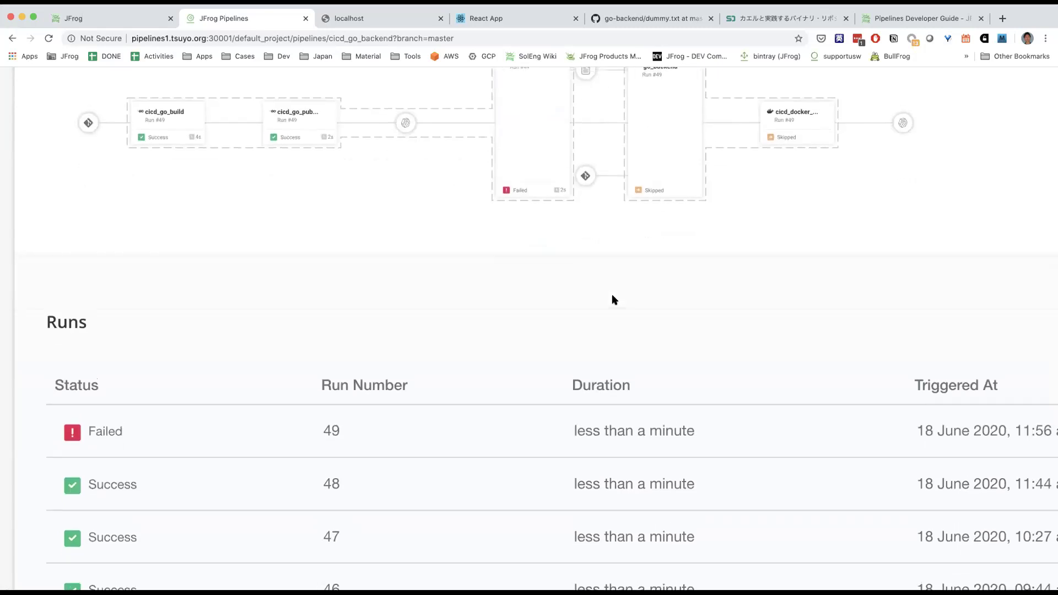
# - Open the logs of the cicd_xray_scan step and examine the scan summary and alert details
pyautogui.scroll(3, 611, 293)
pyautogui.click(536, 208)
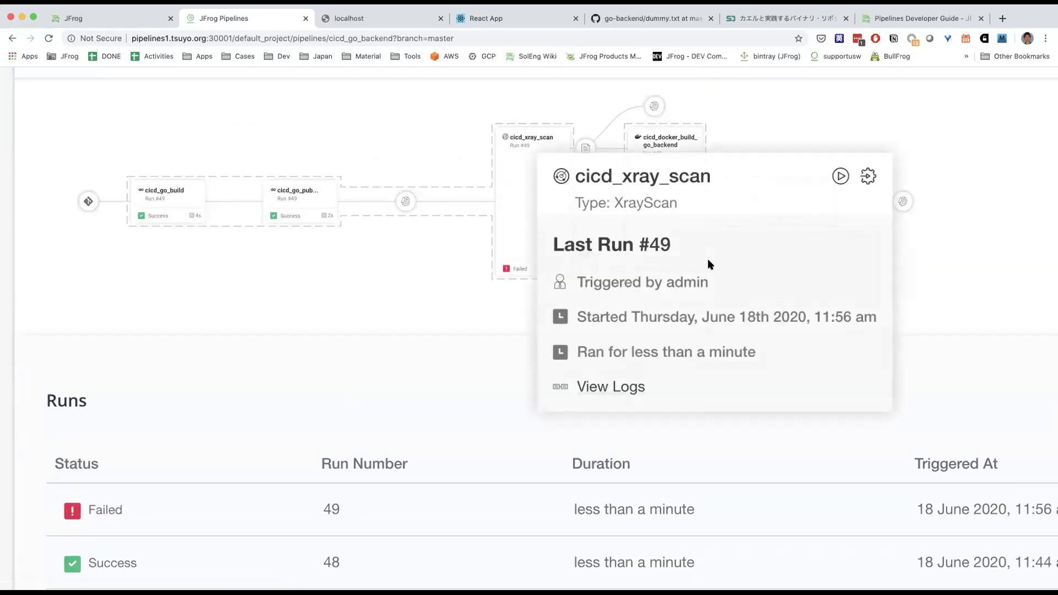
pyautogui.click(622, 385)
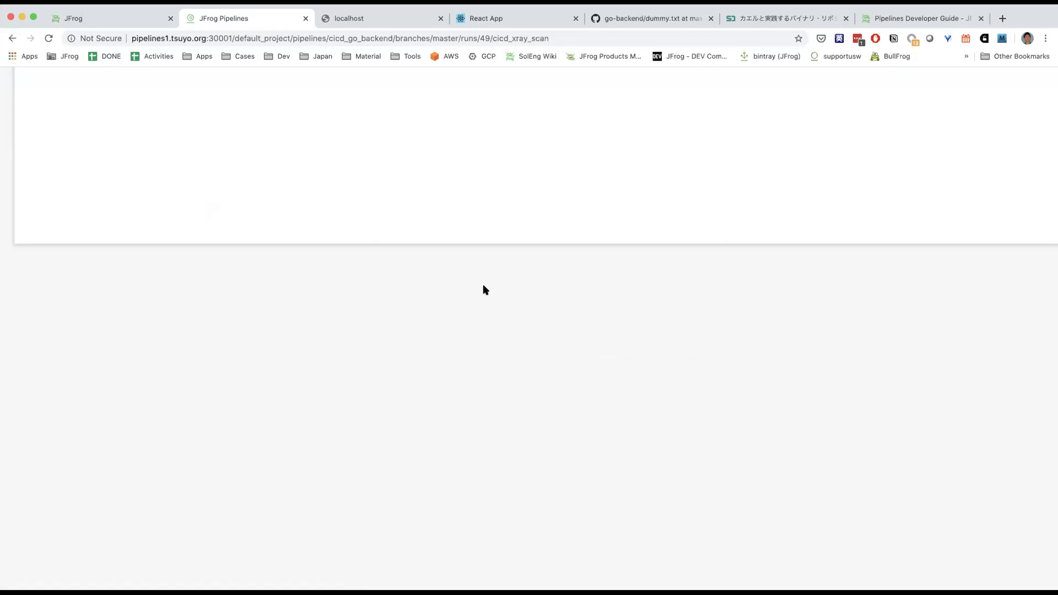
pyautogui.scroll(-2, 487, 272)
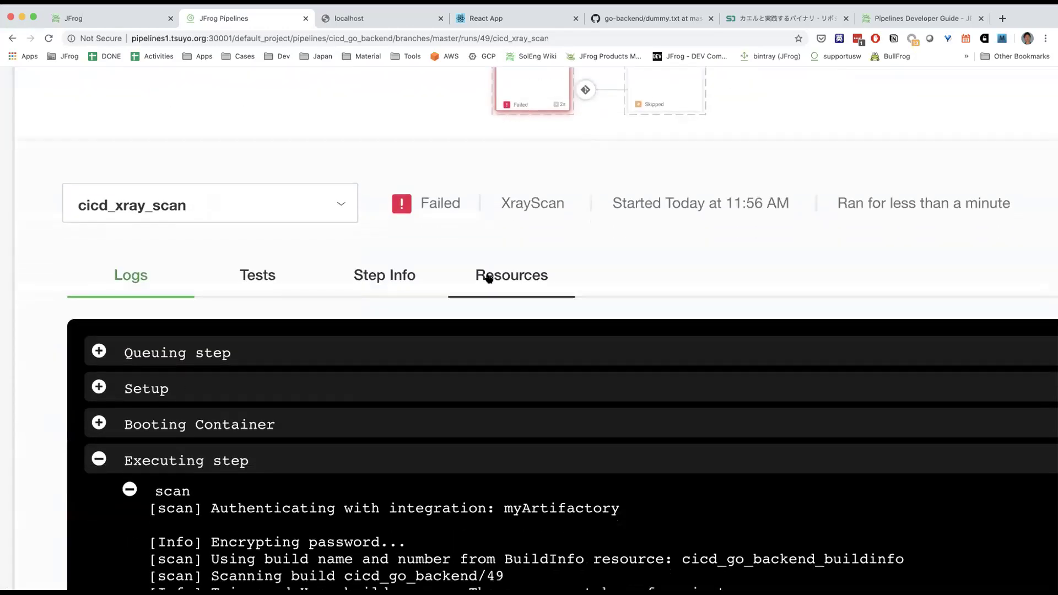
pyautogui.scroll(-6, 488, 278)
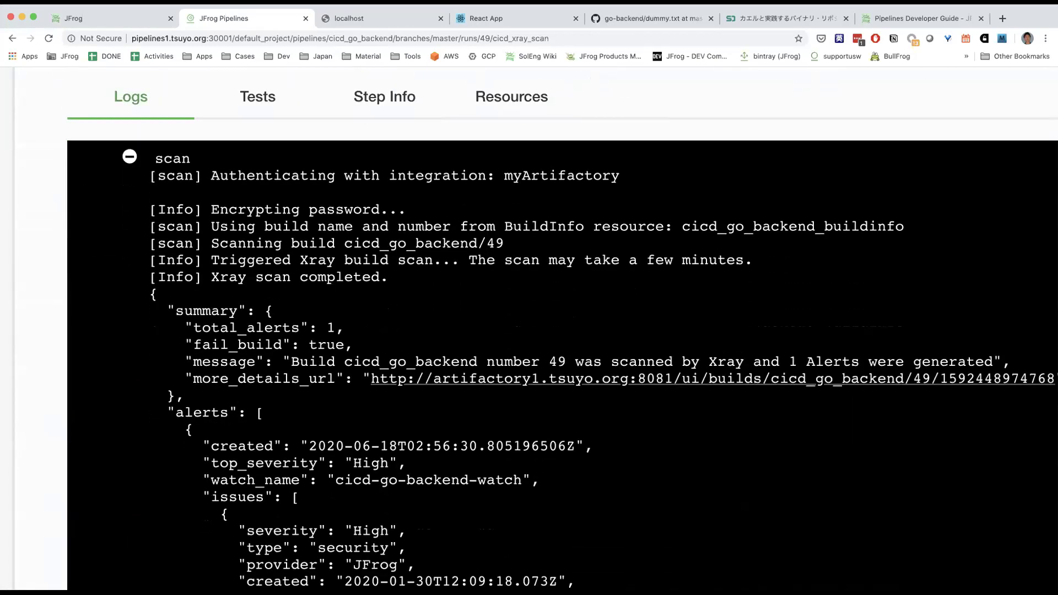
pyautogui.scroll(-2, 366, 277)
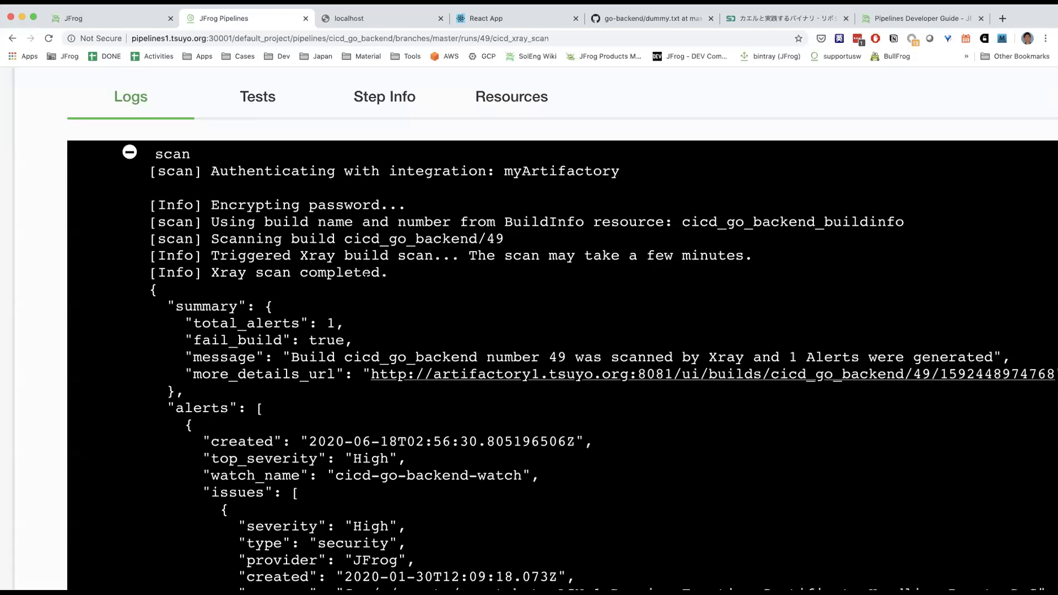
pyautogui.scroll(-4, 562, 366)
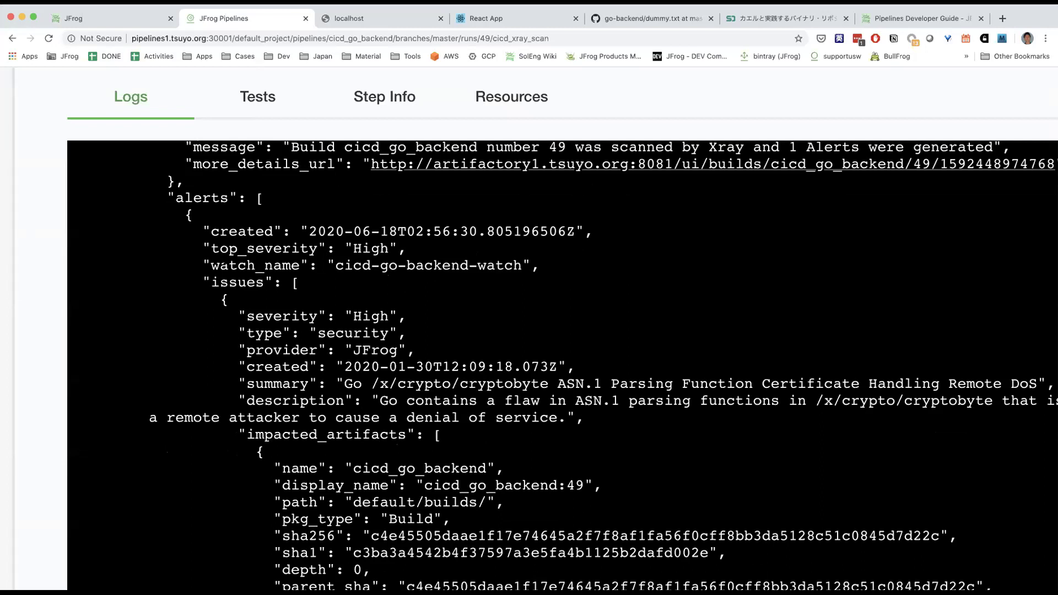
pyautogui.scroll(-2, 384, 249)
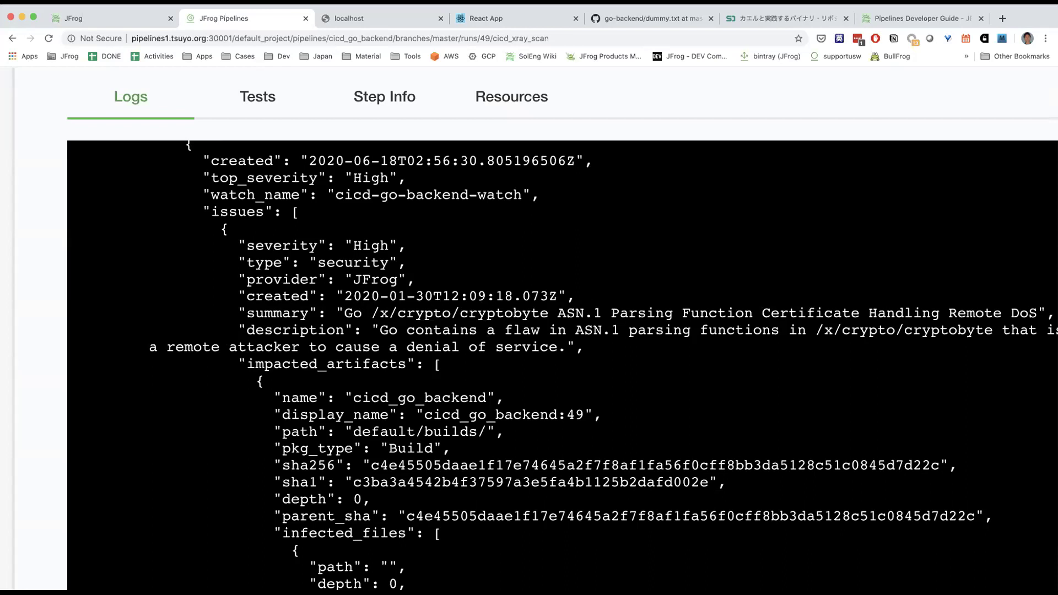
# - Highlight part of the issue's summary in the scan log and examine its impacted artifacts
pyautogui.moveTo(370, 313); pyautogui.dragTo(885, 313)
pyautogui.scroll(-3, 602, 365)
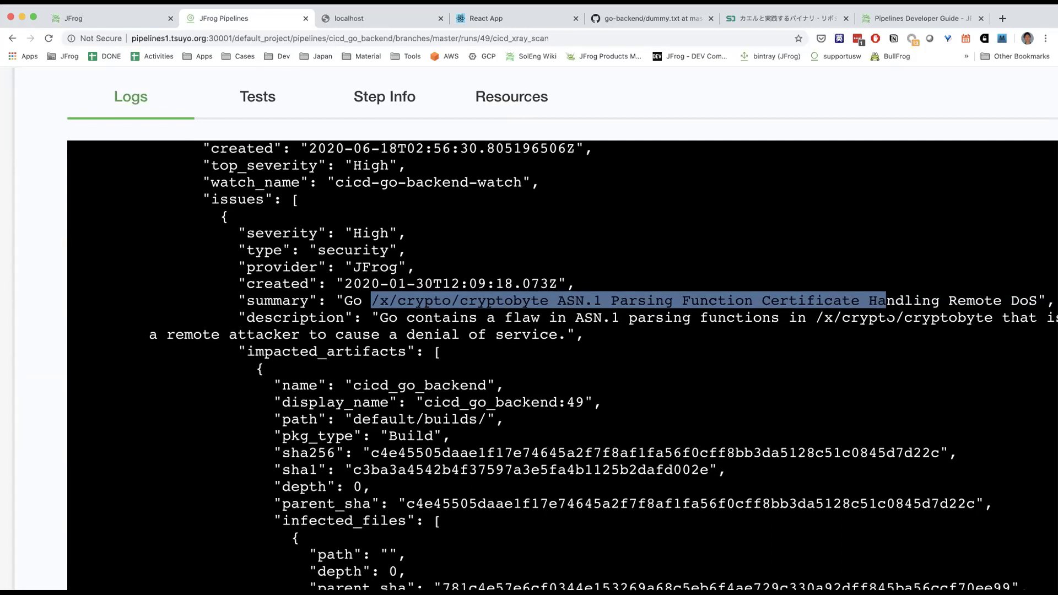
pyautogui.scroll(-4, 888, 312)
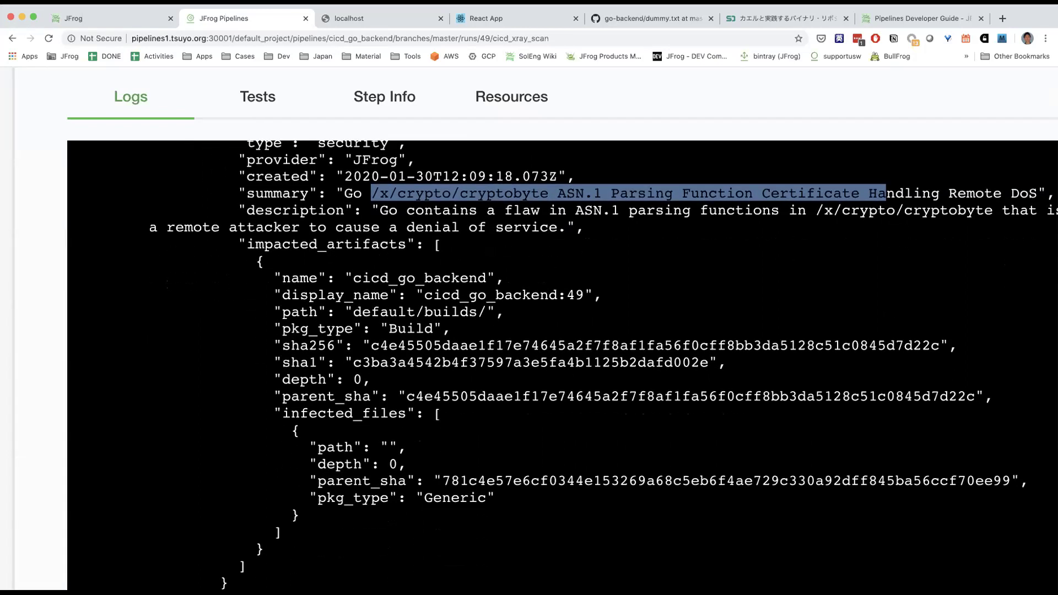
pyautogui.scroll(15, 617, 164)
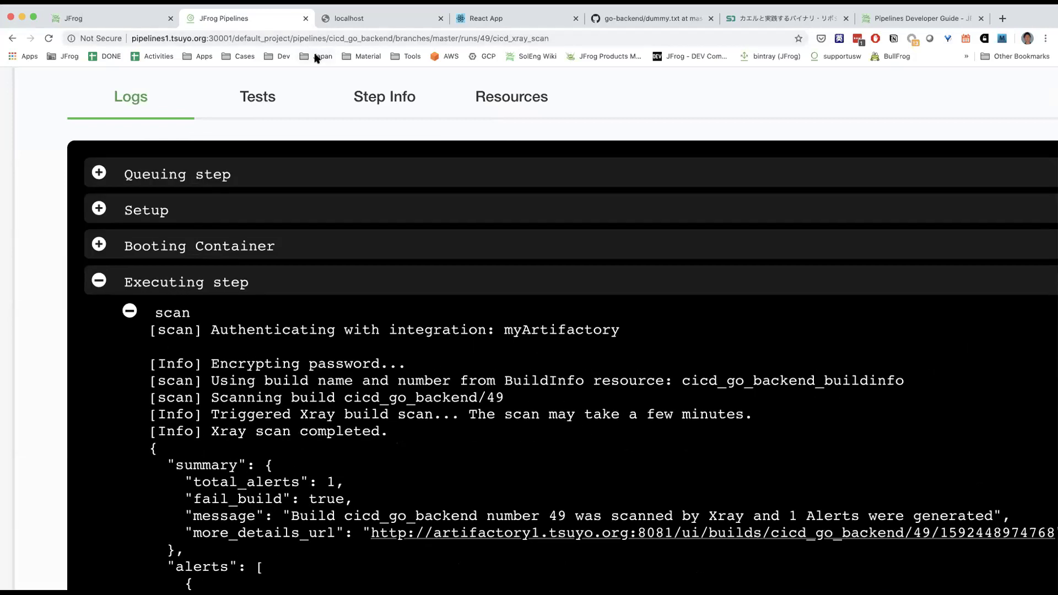
pyautogui.scroll(8, 402, 132)
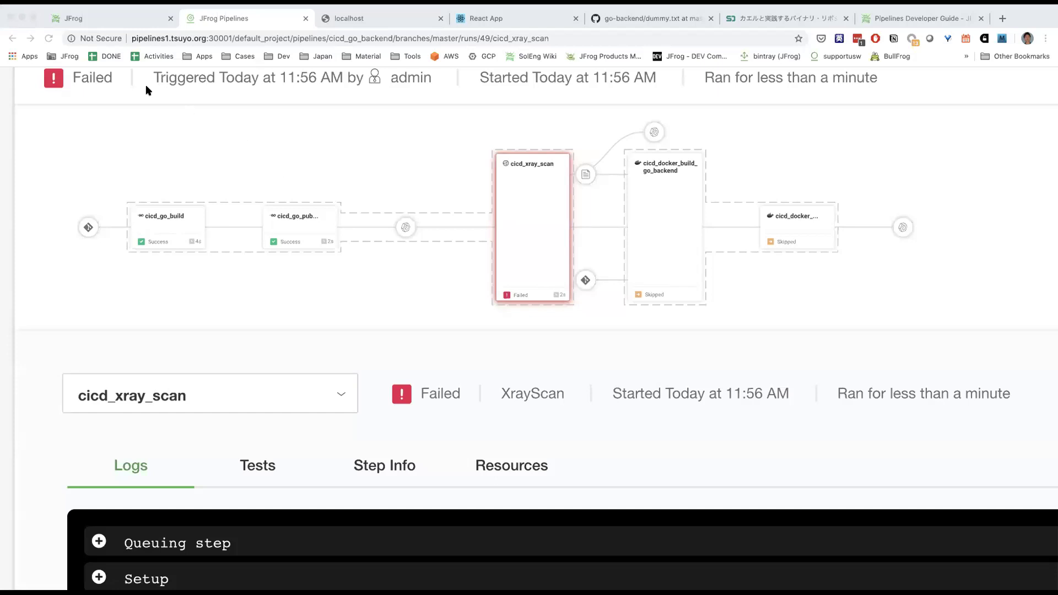
# - Switch to the JFrog Platform page and inspect the cicd-go-backend:48 module's artifacts in the 11:45:06 cicd_go_backend build 48
pyautogui.click(120, 18)
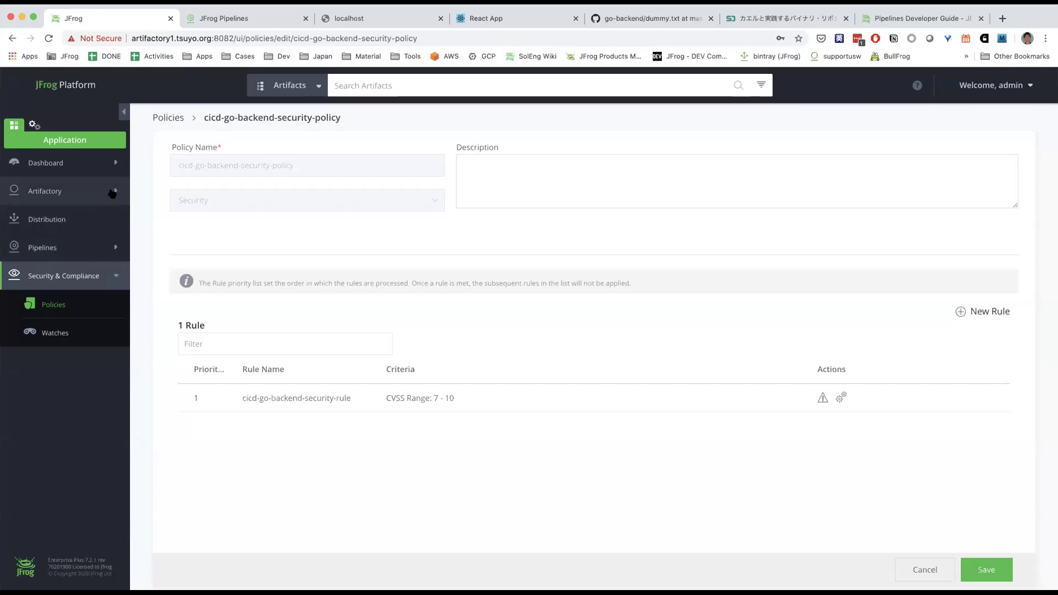
pyautogui.click(113, 192)
pyautogui.click(48, 249)
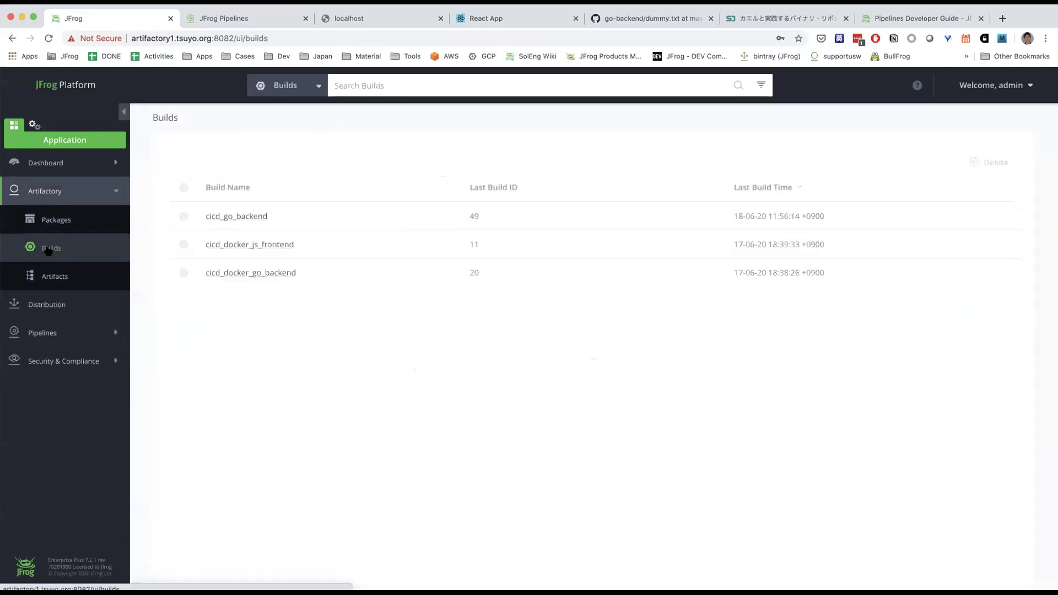
pyautogui.click(248, 216)
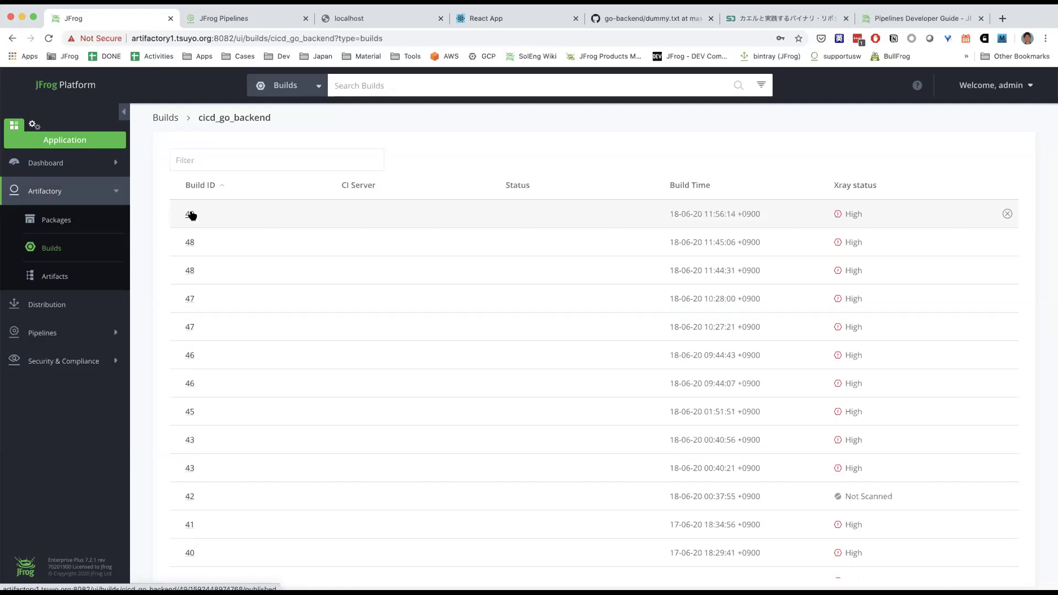
pyautogui.click(191, 241)
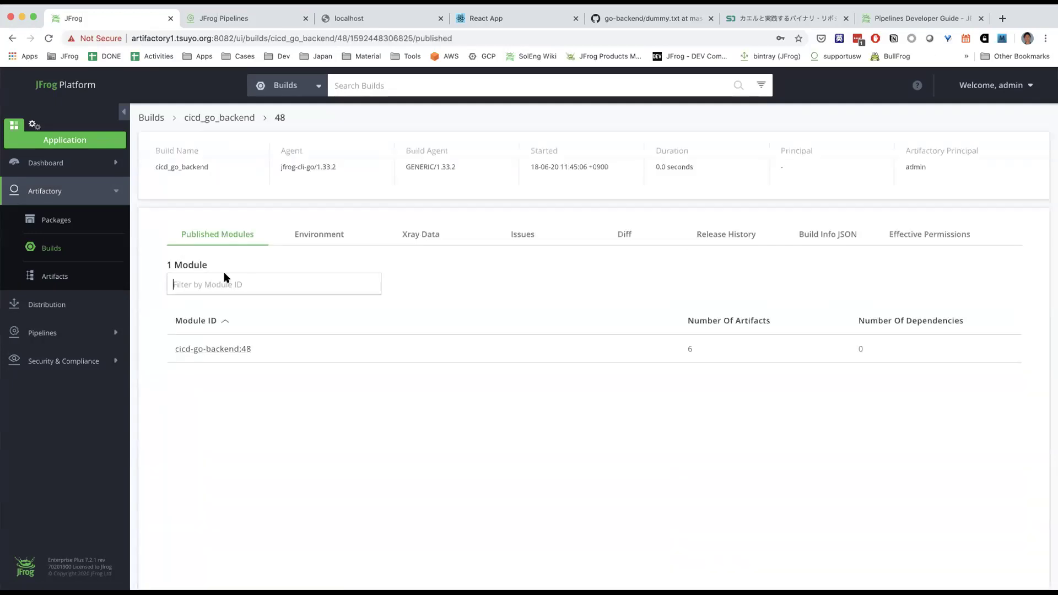
pyautogui.click(226, 350)
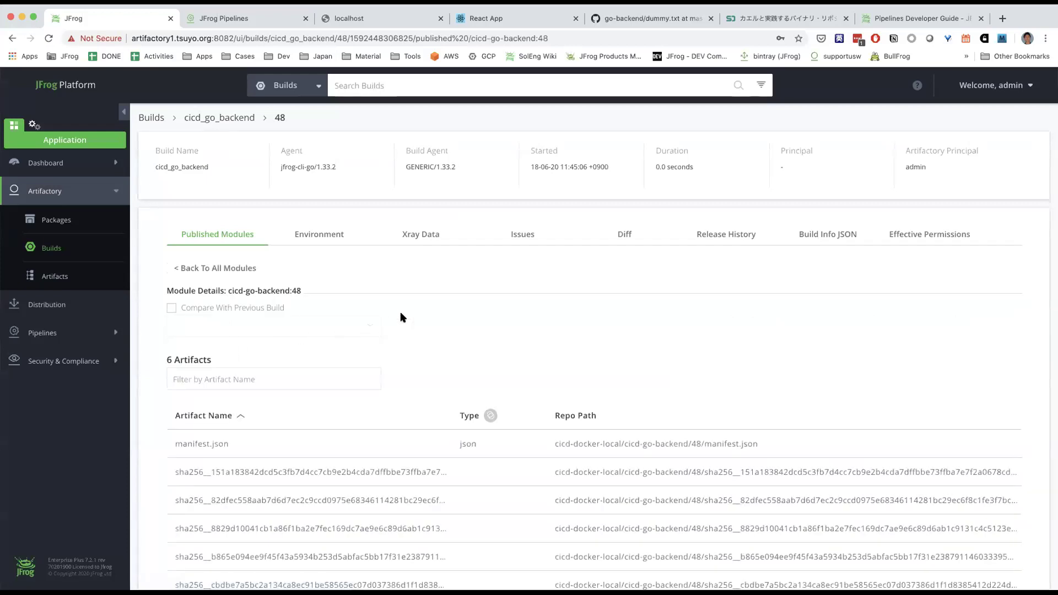
pyautogui.scroll(-3, 400, 318)
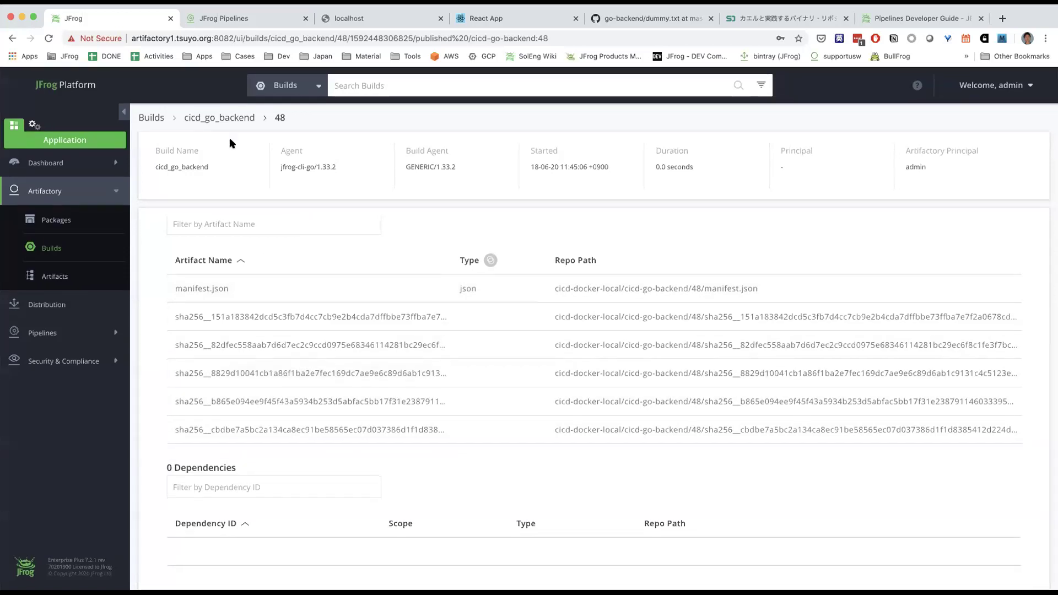
# - Open the 11:44:31 run of cicd_go_backend build 48 and inspect its cicd_go_backend module's artifacts and dependencies
pyautogui.click(231, 118)
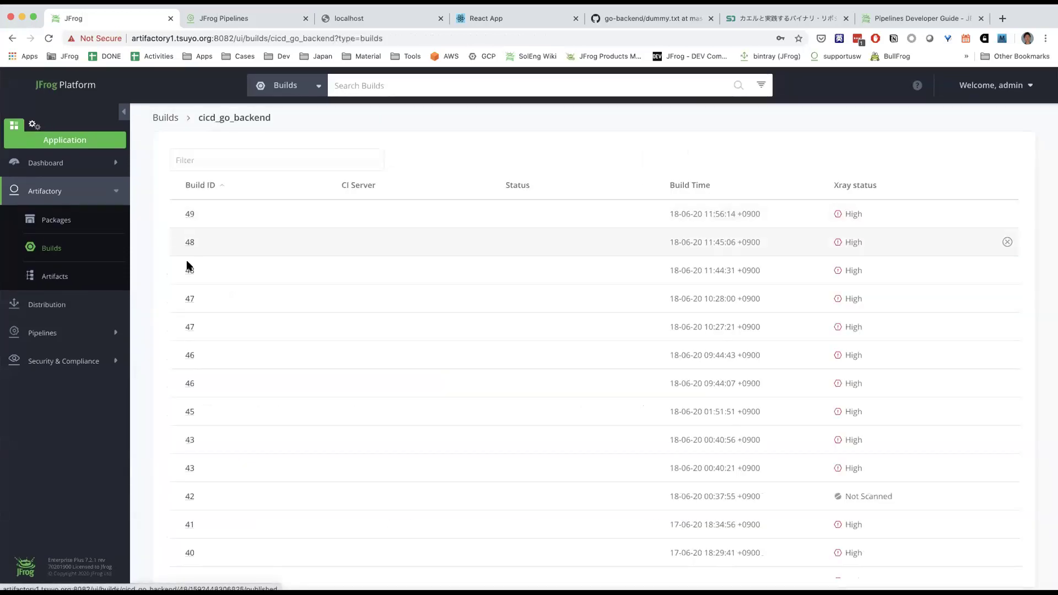
pyautogui.click(188, 270)
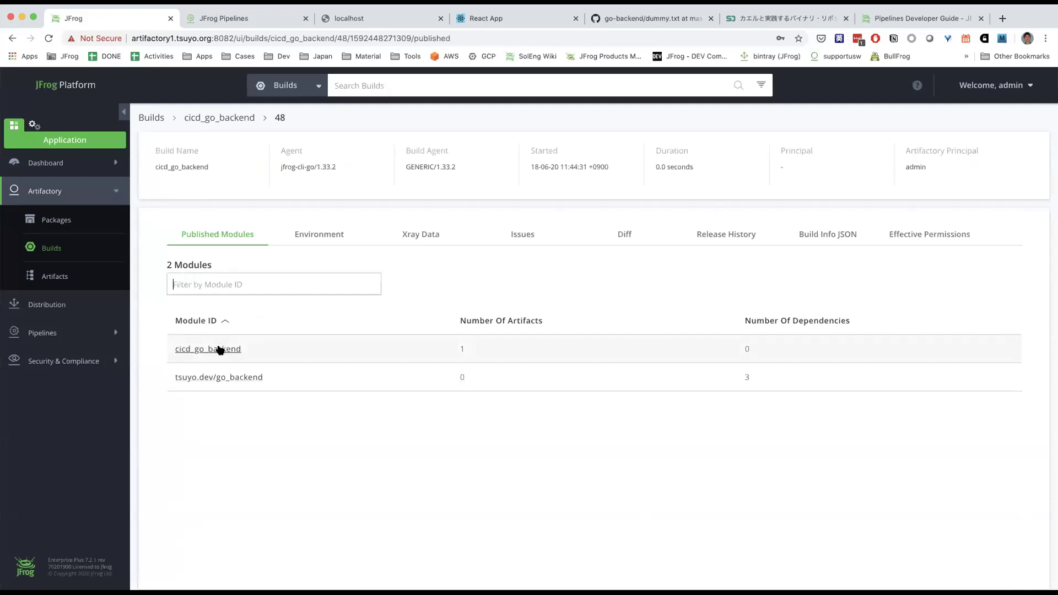
pyautogui.click(219, 349)
pyautogui.scroll(-1, 290, 368)
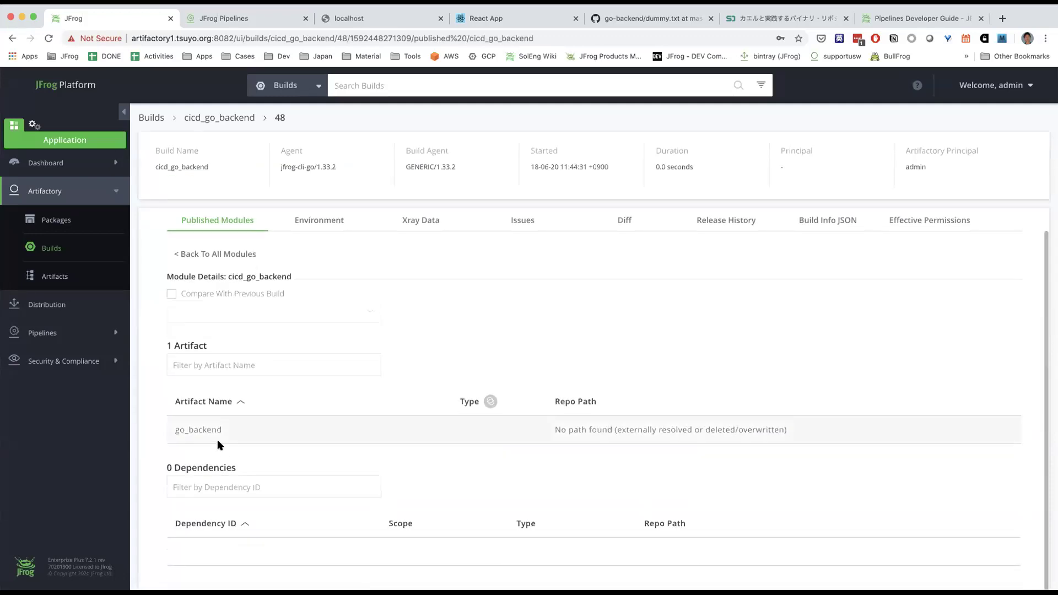
pyautogui.scroll(1, 409, 319)
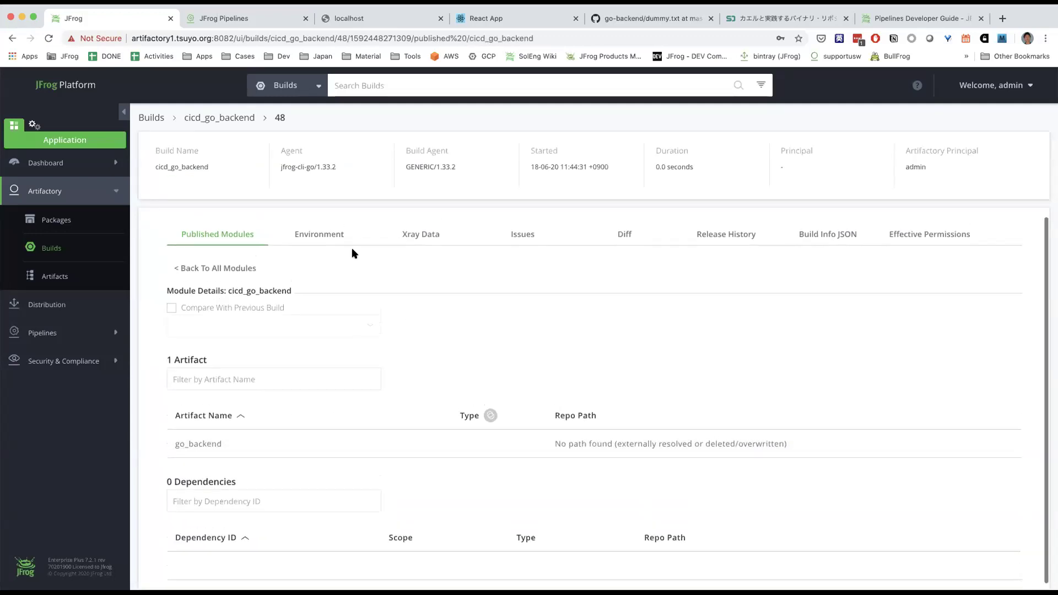
# - Review build 48's environment variables and its Xray violations and security data
pyautogui.click(338, 236)
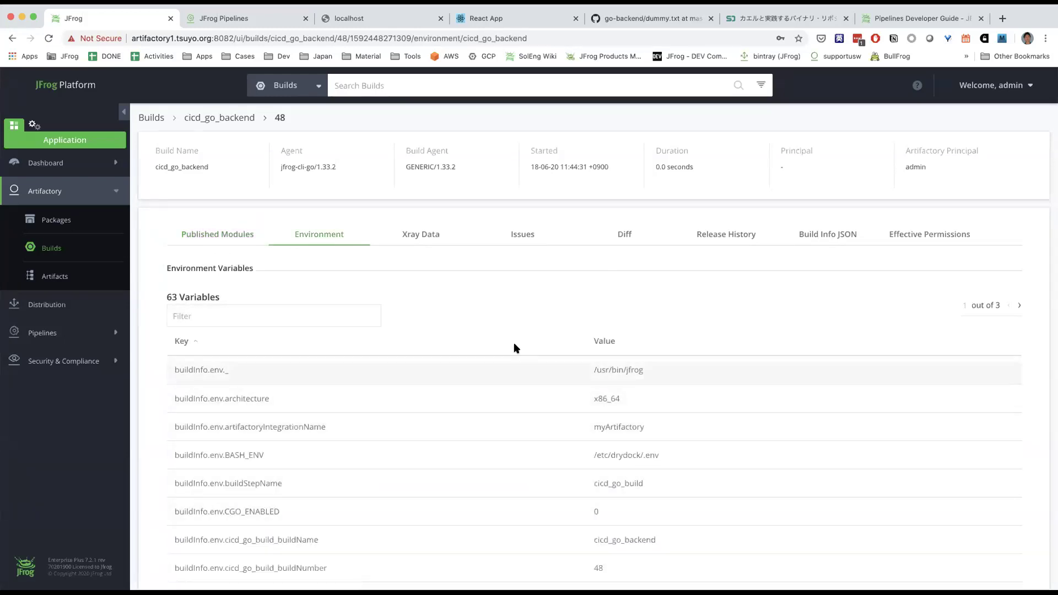
pyautogui.scroll(-4, 560, 417)
pyautogui.scroll(4, 560, 417)
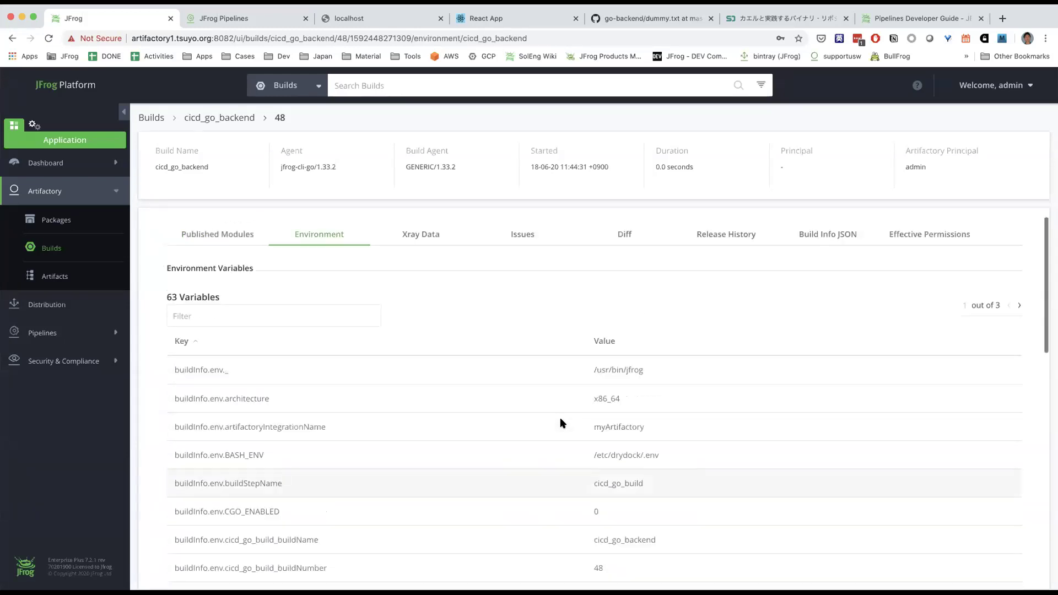
pyautogui.click(440, 240)
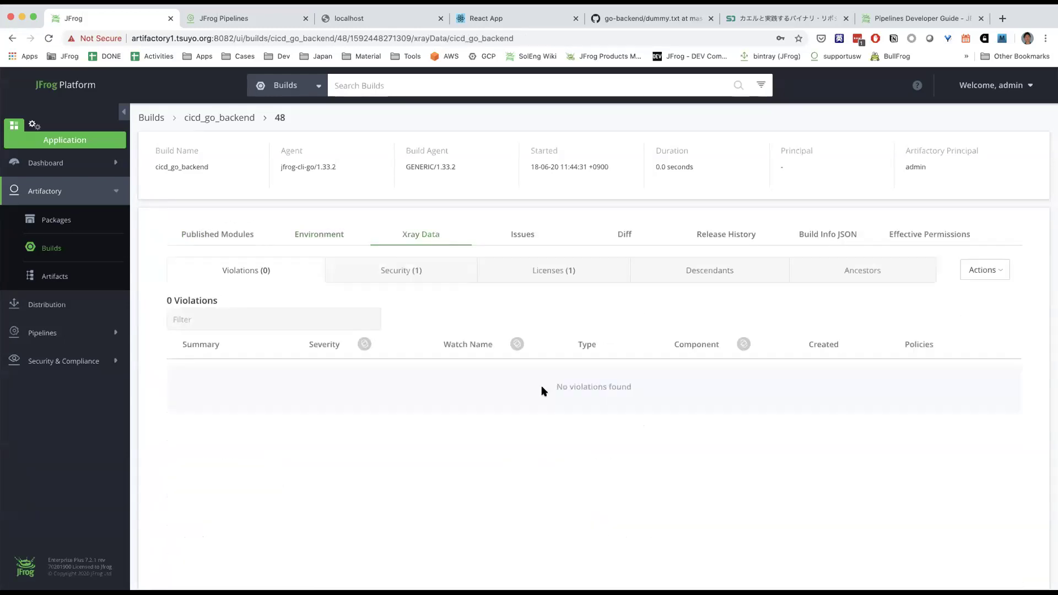
pyautogui.click(421, 273)
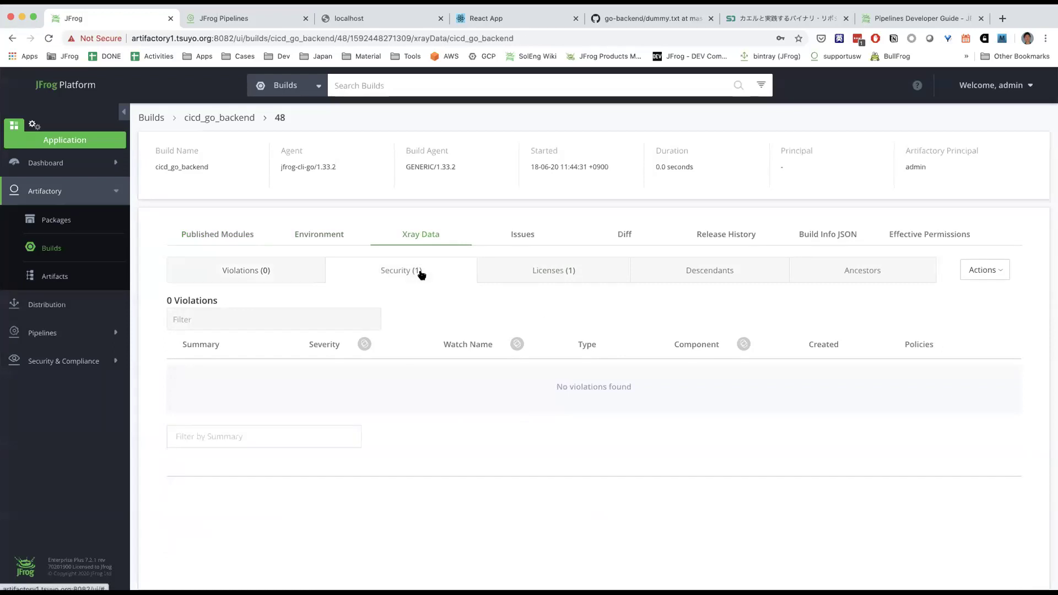
# - Examine build 48's Build Info JSON, from the environment properties through the agent and VCS details to the module entries
pyautogui.click(848, 236)
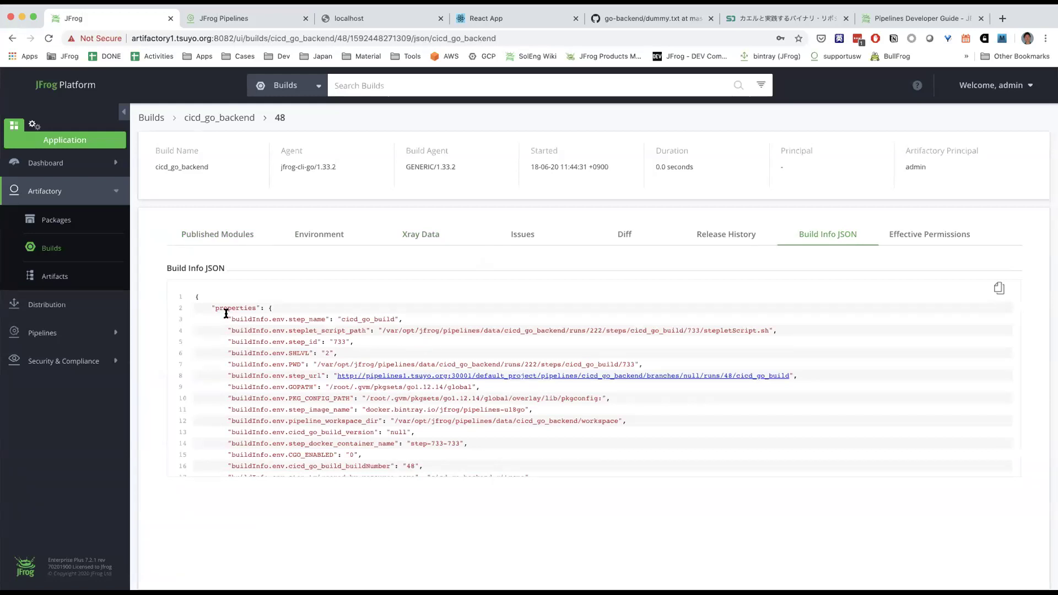
pyautogui.scroll(-8, 275, 312)
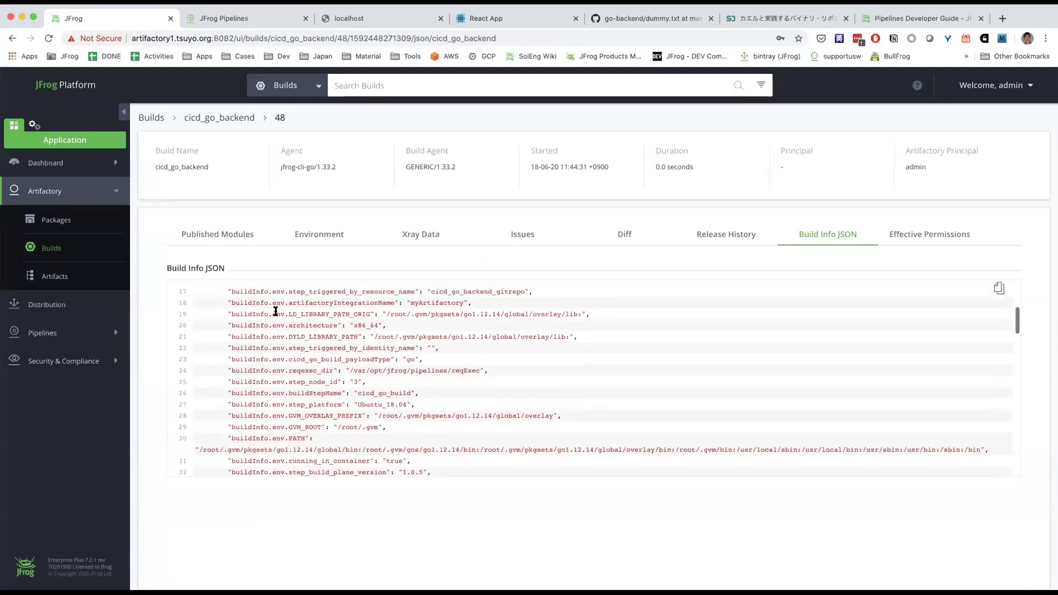
pyautogui.scroll(8, 276, 312)
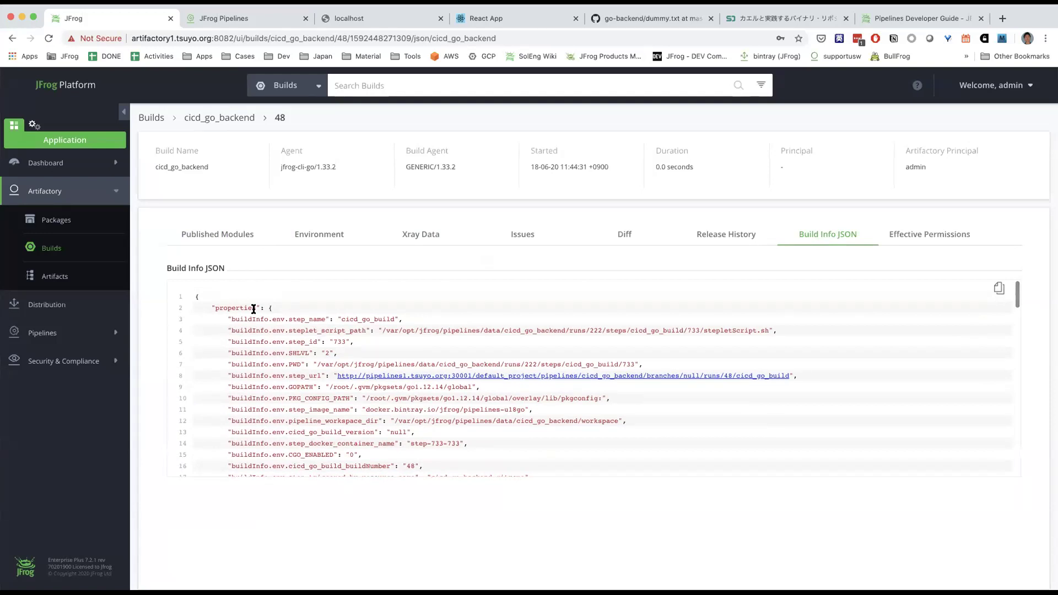
pyautogui.moveTo(194, 294); pyautogui.dragTo(282, 351)
pyautogui.scroll(-20, 282, 351)
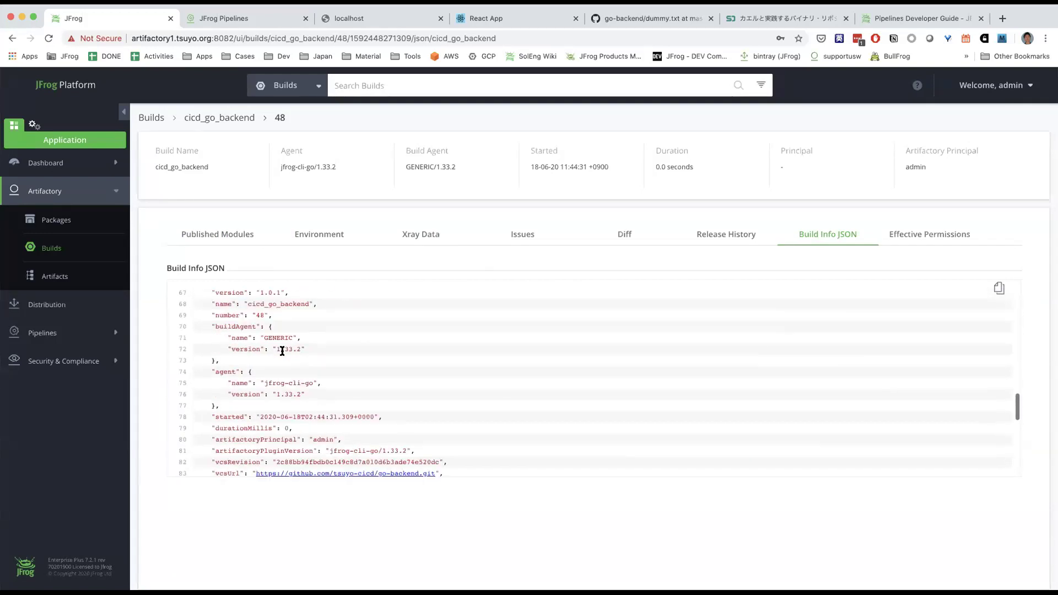
pyautogui.scroll(-1, 330, 350)
pyautogui.scroll(3, 340, 352)
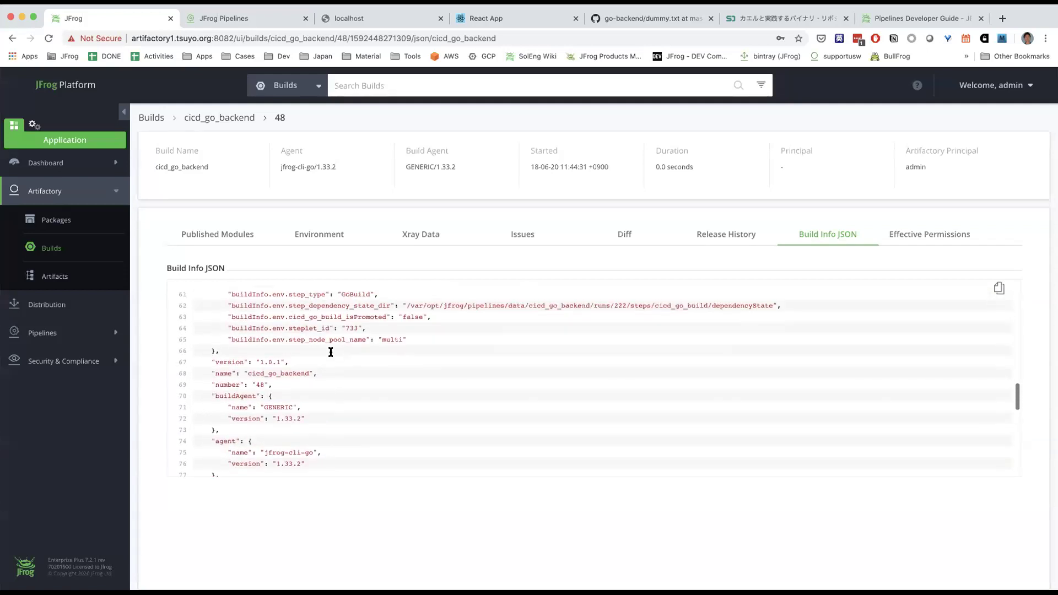
pyautogui.scroll(-7, 328, 374)
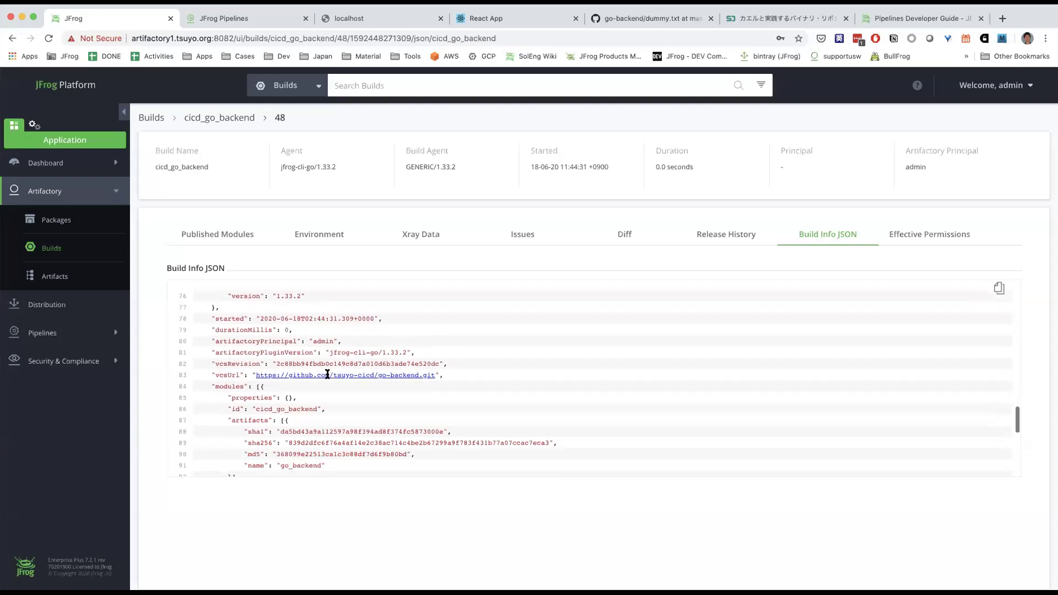
pyautogui.scroll(-1, 327, 375)
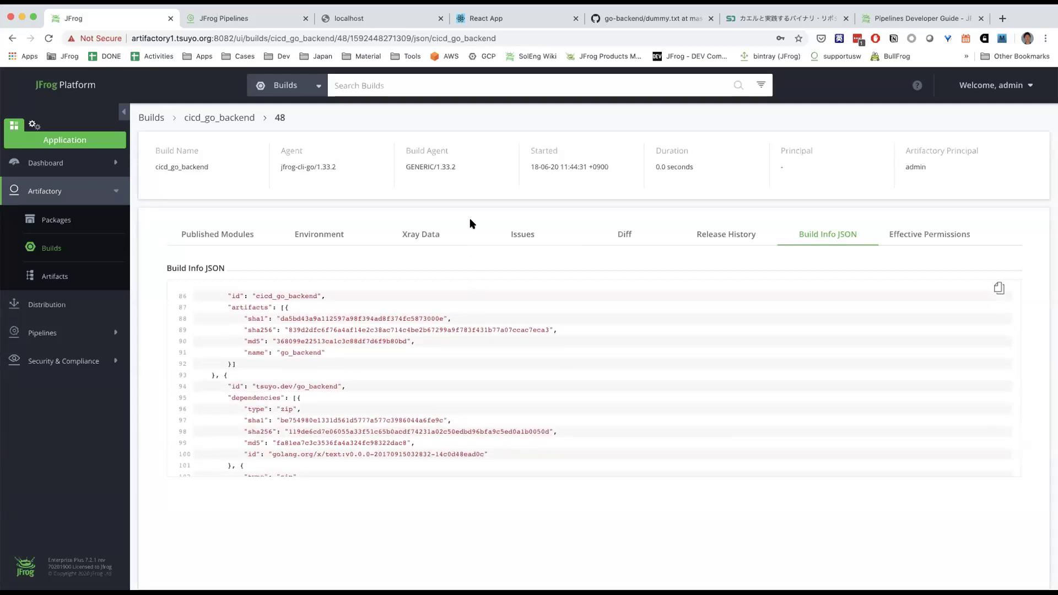